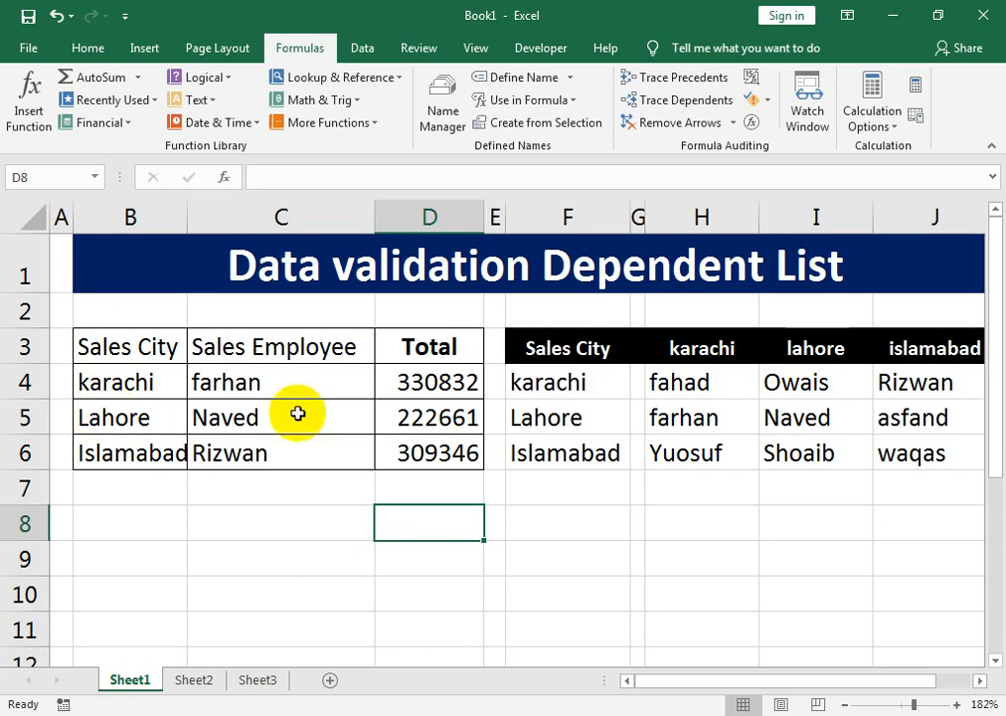
# Set the sales city in B4 to Lahore and choose the second employee offered for it in C4.
pyautogui.click(162, 381)
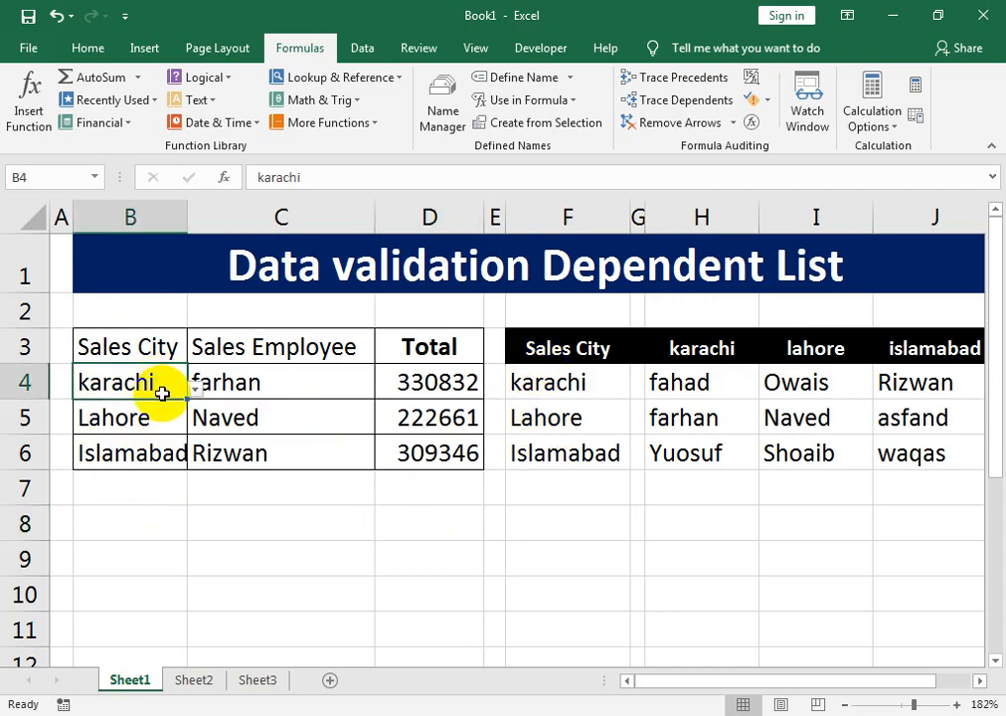
pyautogui.click(193, 396)
pyautogui.click(179, 430)
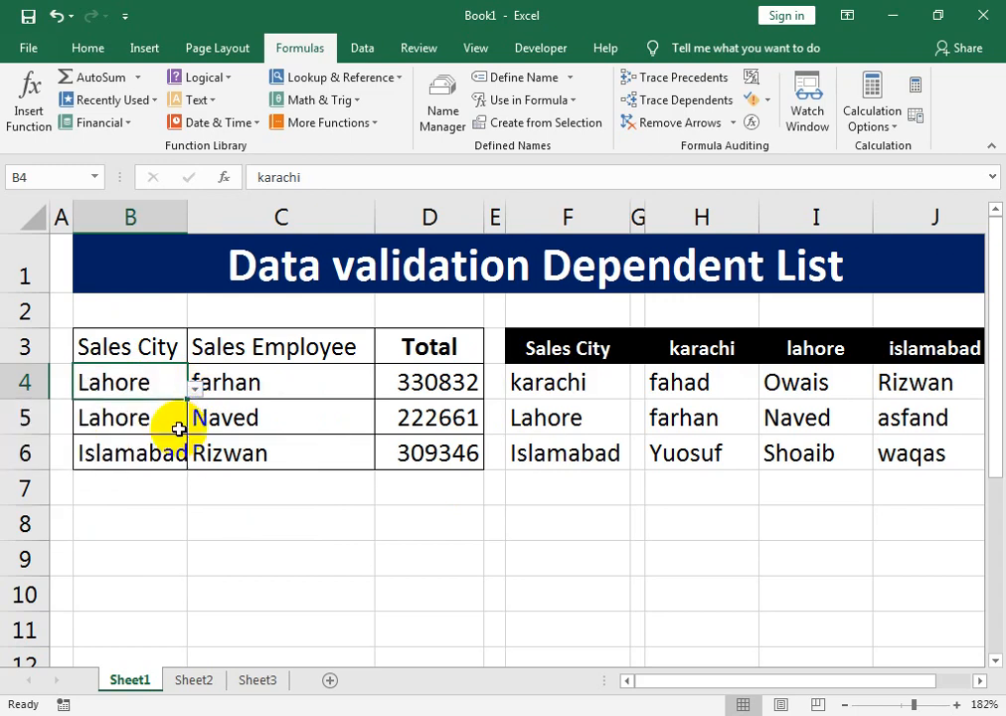
pyautogui.click(338, 386)
pyautogui.click(382, 394)
pyautogui.click(364, 437)
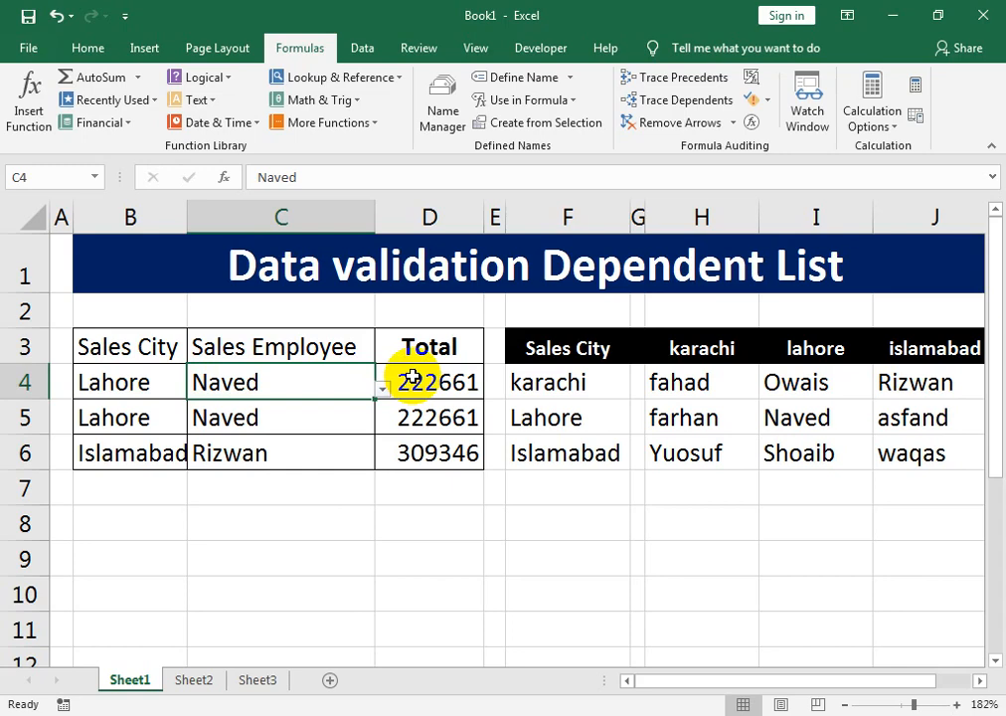
# Inspect the formula in the first Total cell of the employee sales table on Sheet2.
pyautogui.click(195, 680)
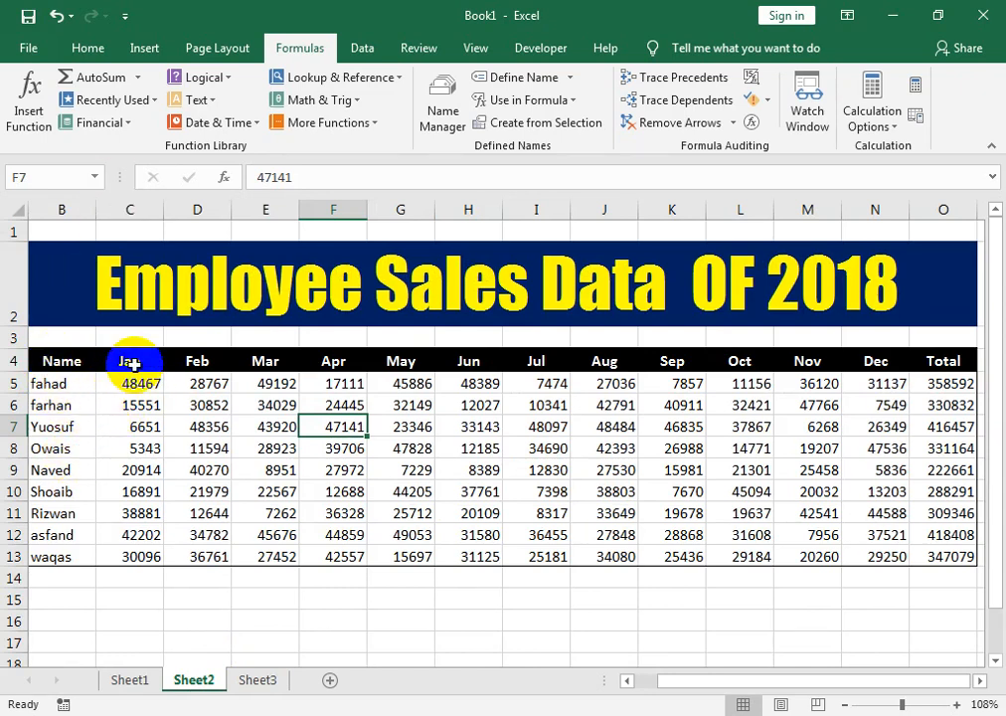
pyautogui.doubleClick(924, 380)
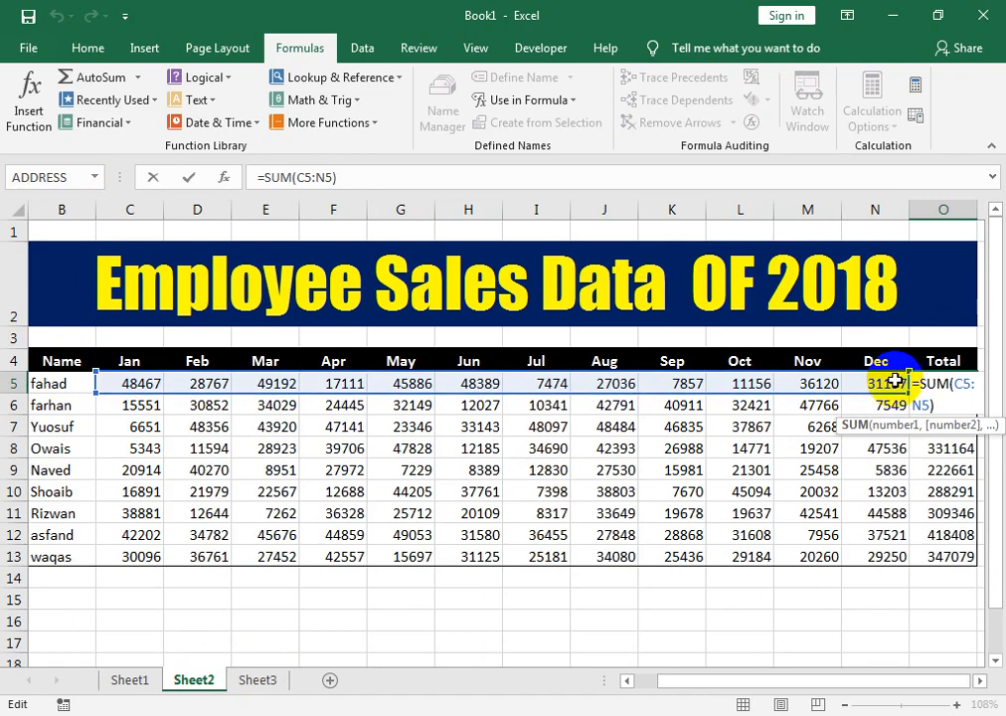
pyautogui.press('Return')
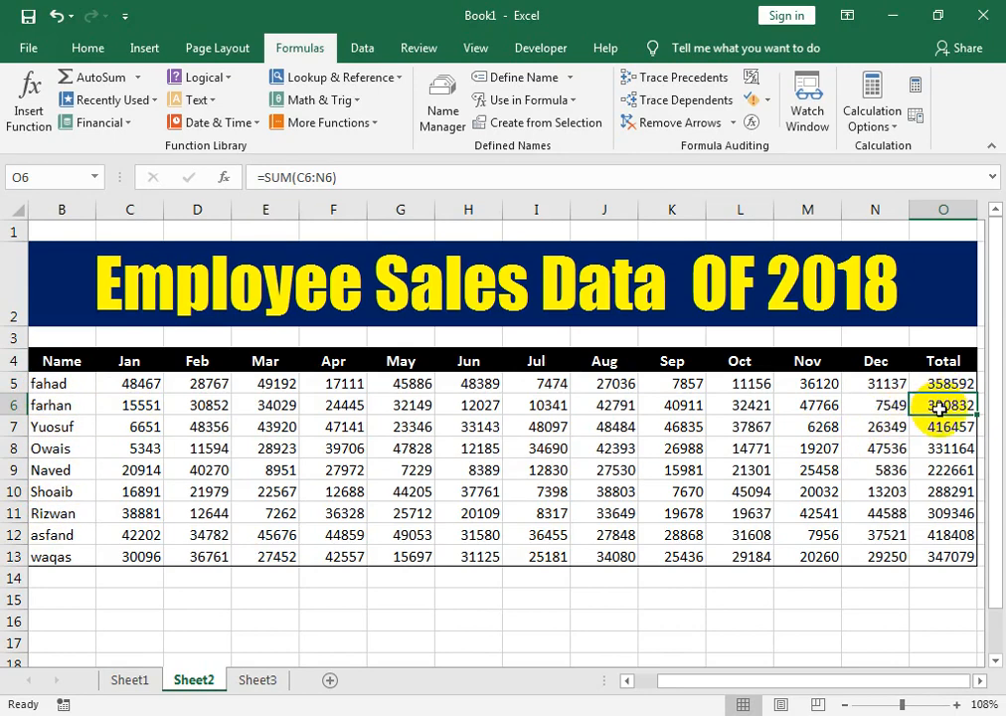
# Change the header in D3 on Sheet1 to jan.
pyautogui.click(132, 682)
pyautogui.click(423, 353)
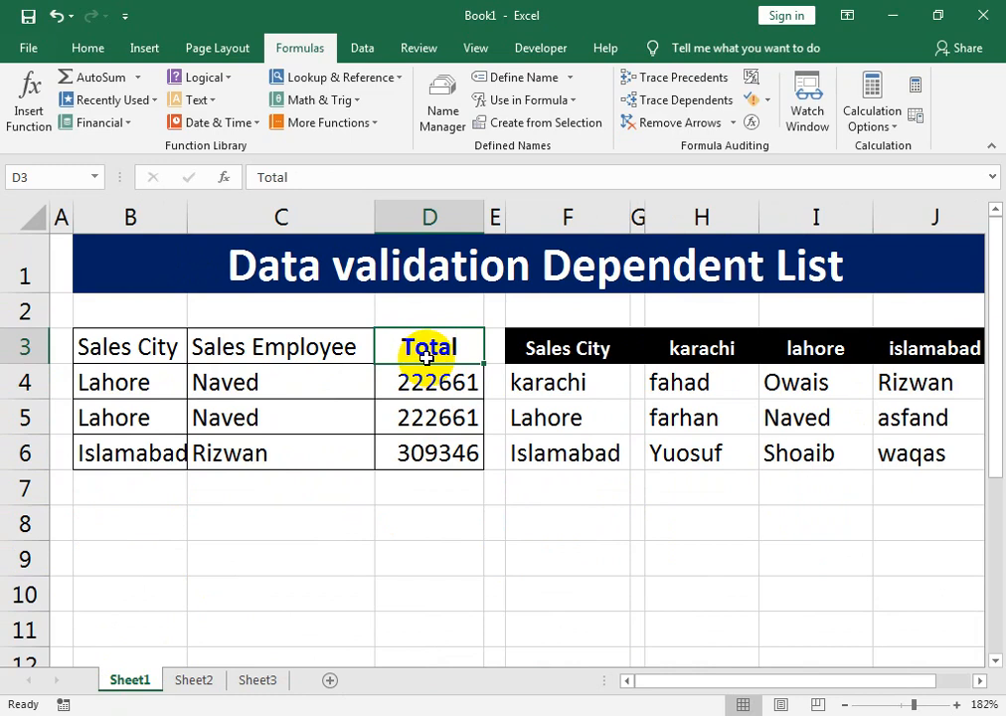
pyautogui.write('jan')
pyautogui.press('Return')
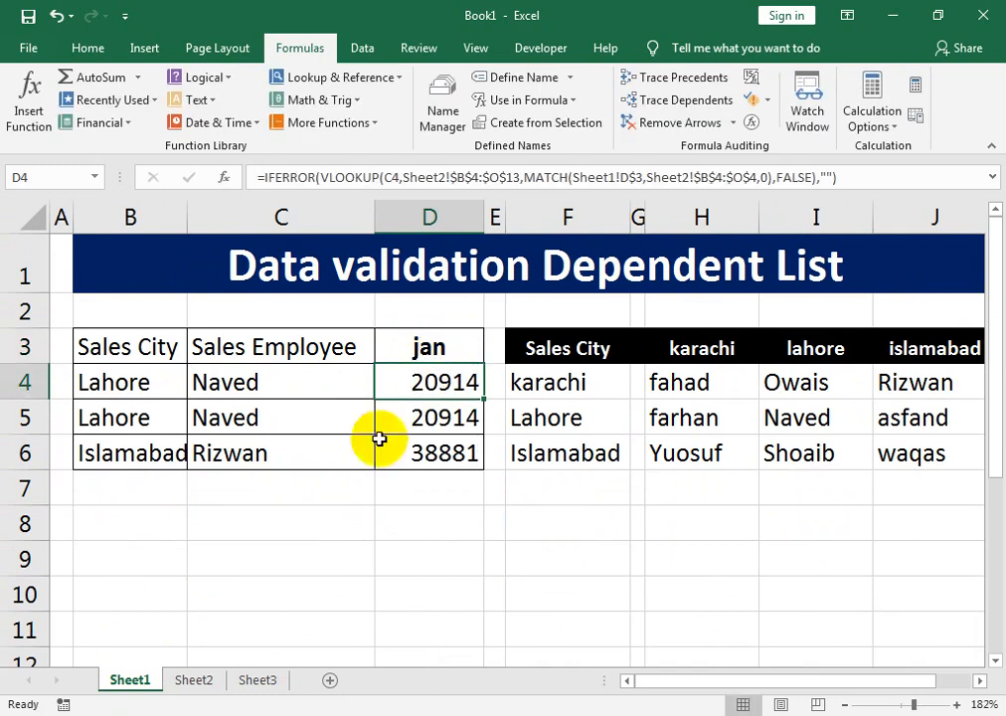
# Replace the D3 header with feb.
pyautogui.click(441, 346)
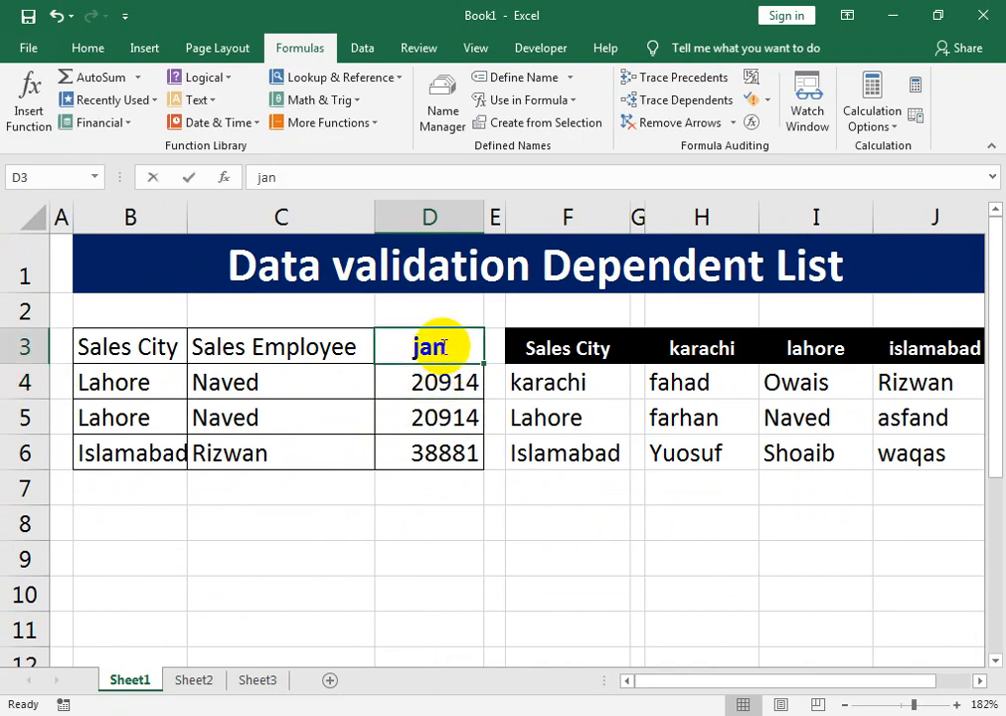
pyautogui.write('feb')
pyautogui.press('Return')
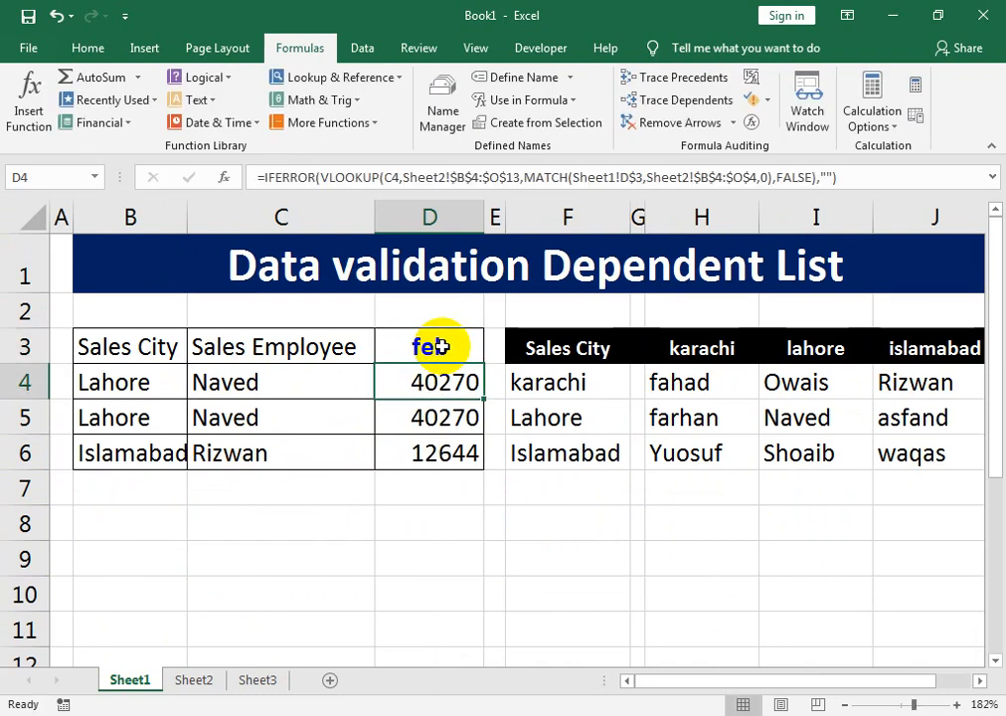
# Set the D3 header back to Total.
pyautogui.click(441, 346)
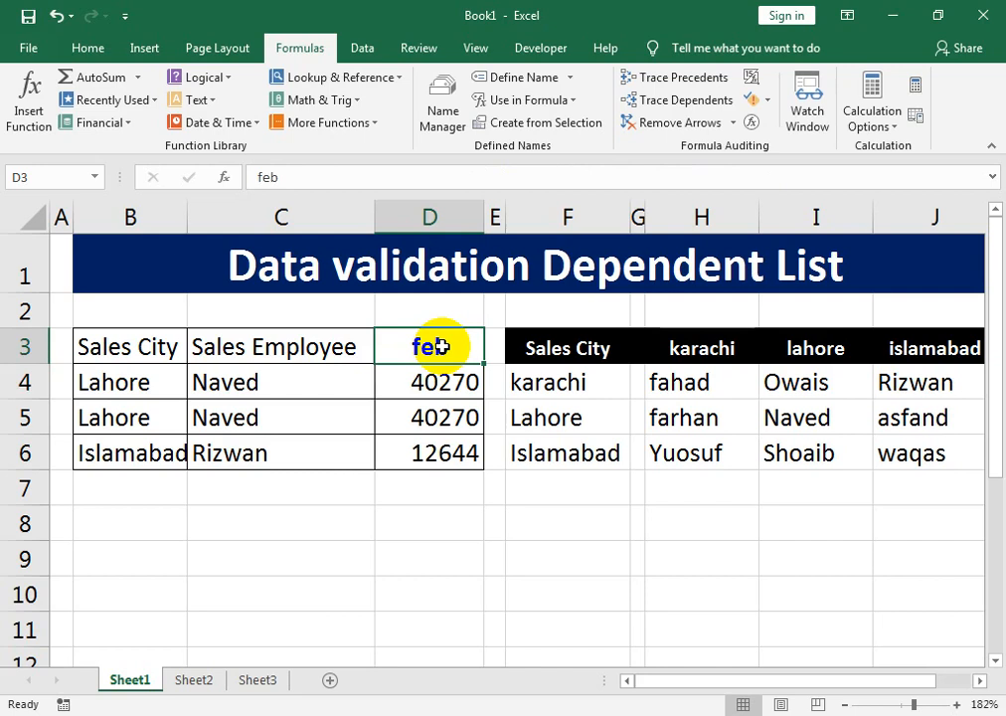
pyautogui.write('Total')
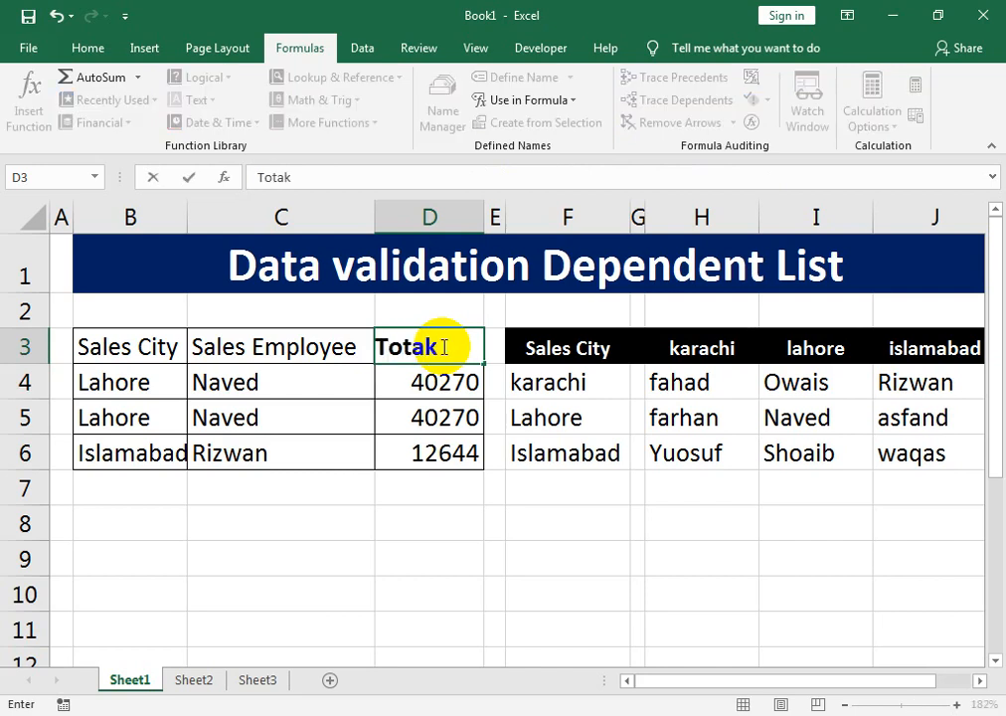
pyautogui.press('Return')
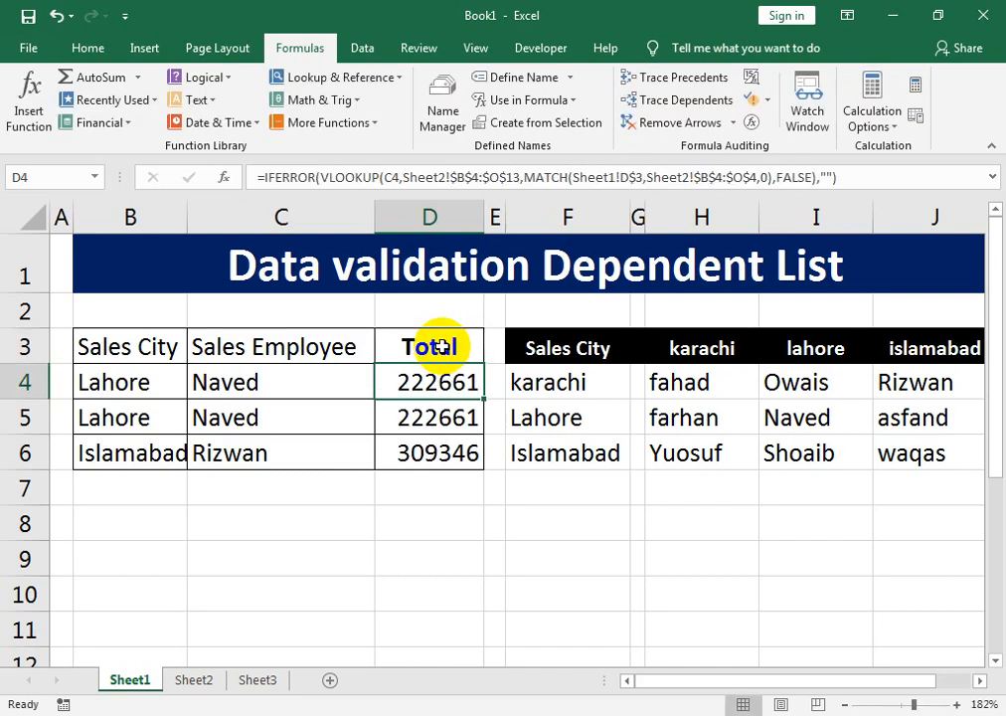
# Choose karachi as the sales city in B5.
pyautogui.press('Left')
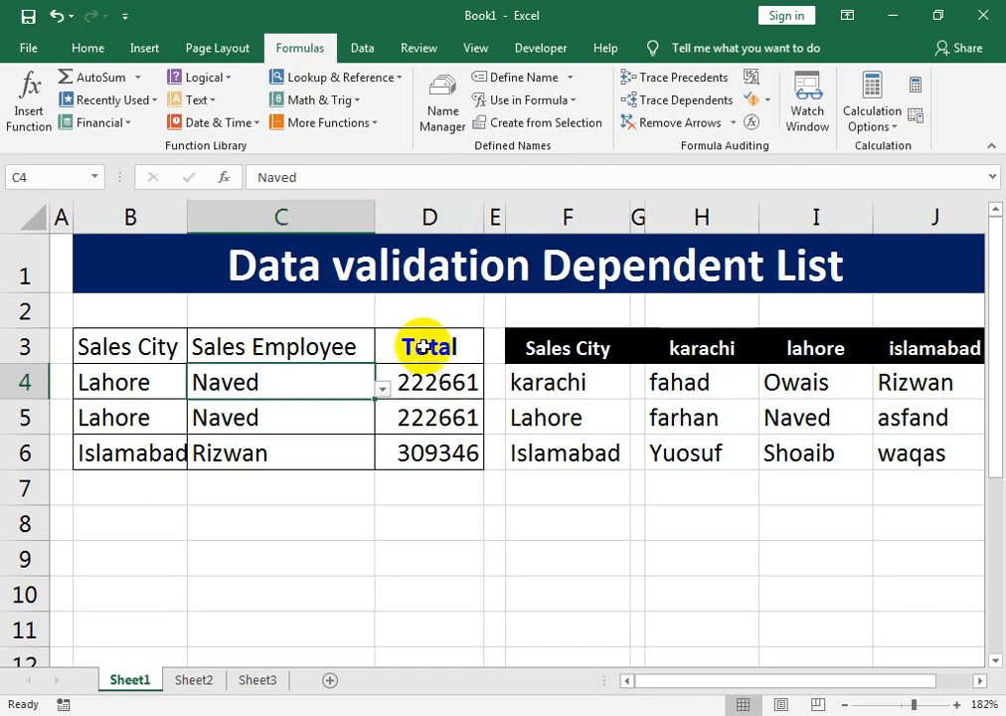
pyautogui.click(176, 430)
pyautogui.click(196, 423)
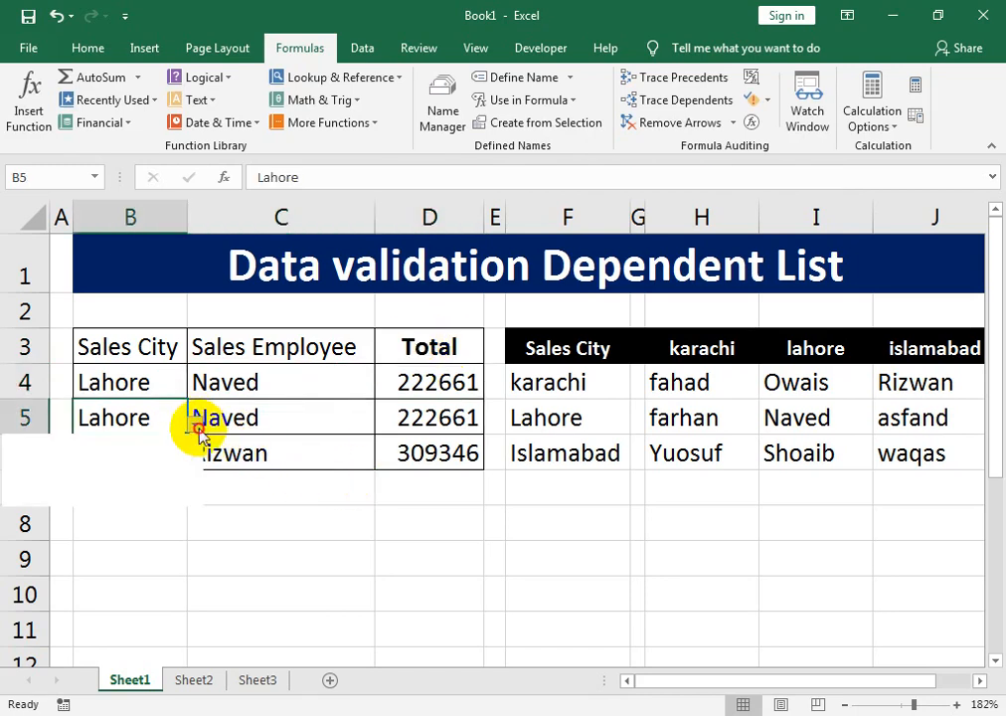
pyautogui.click(175, 451)
# Pick the second Karachi employee from the dependent list in C5.
pyautogui.click(356, 438)
pyautogui.click(348, 411)
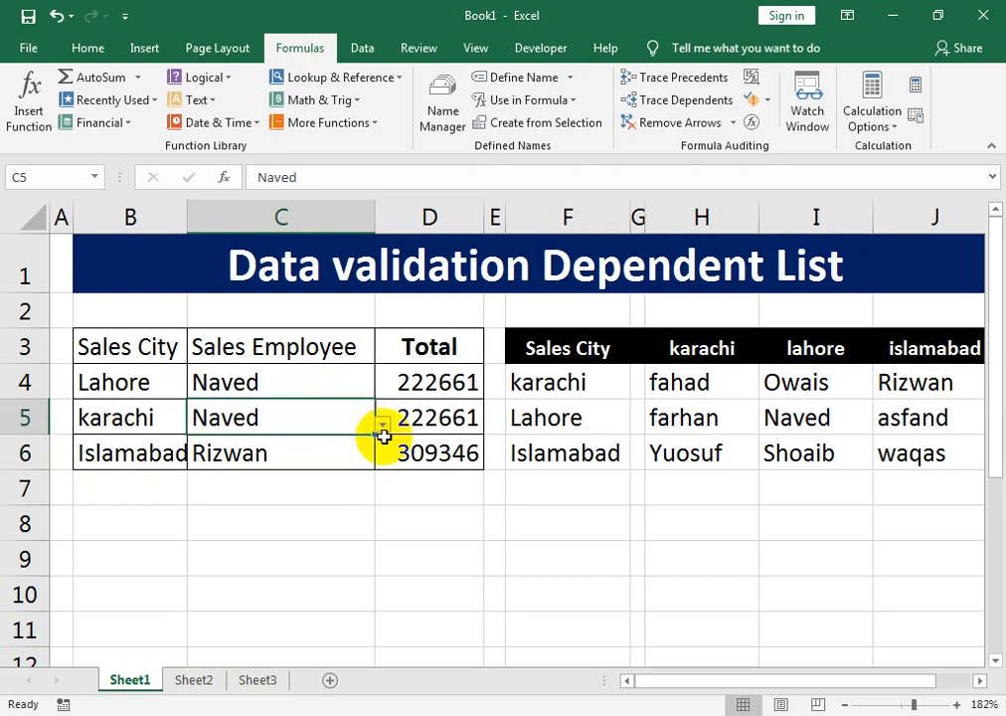
pyautogui.click(382, 438)
pyautogui.click(279, 418)
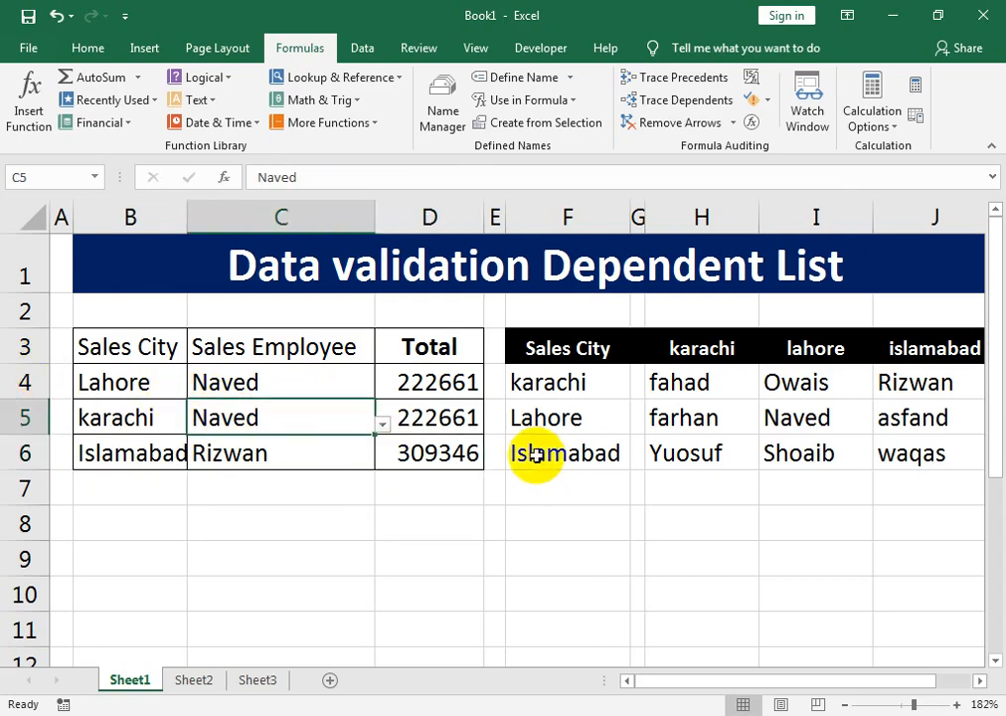
pyautogui.click(381, 423)
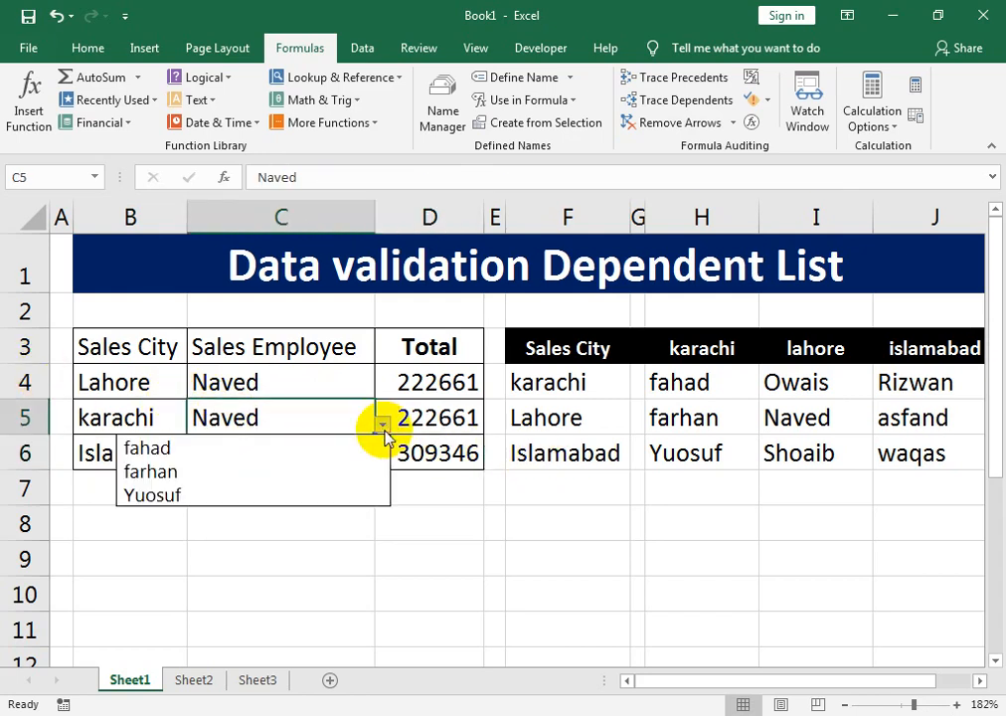
pyautogui.click(311, 475)
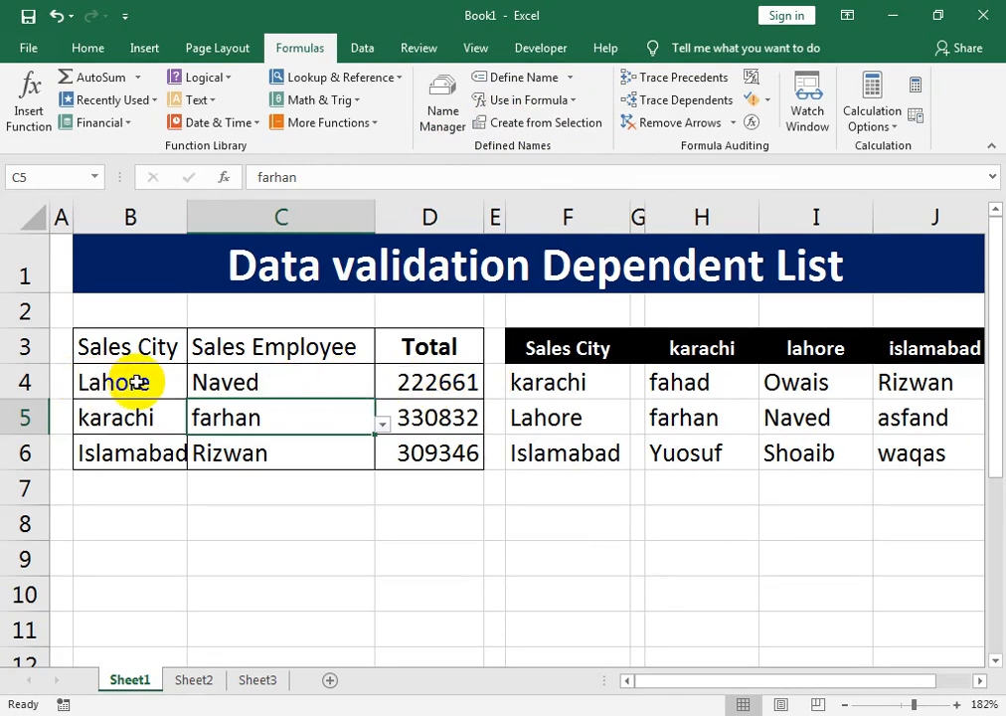
# Delete all the defined names in the workbook.
pyautogui.click(446, 121)
pyautogui.moveTo(595, 518); pyautogui.dragTo(430, 335)
pyautogui.click(681, 318)
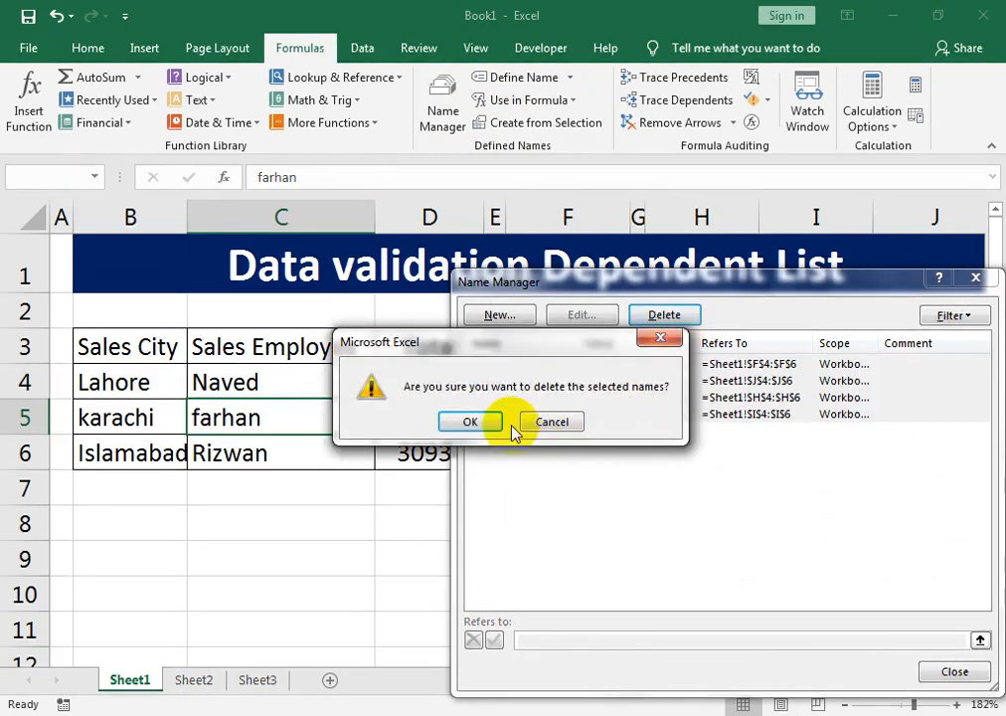
pyautogui.click(475, 421)
pyautogui.click(977, 278)
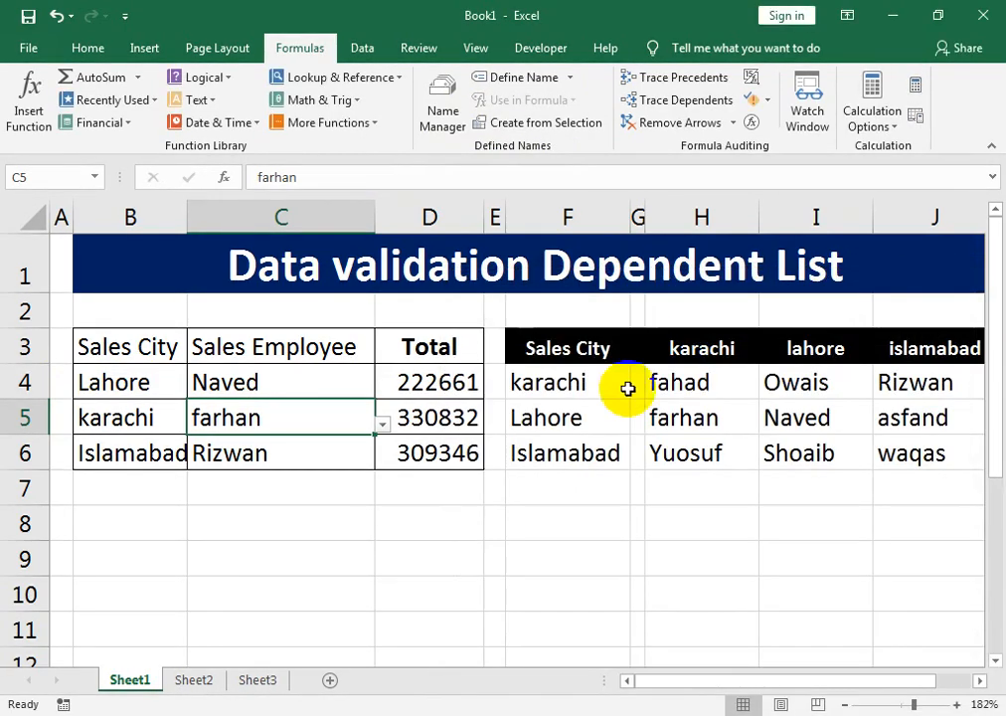
# Remove the data validation from the city and employee cells B4:C6, and check that their lists are gone.
pyautogui.click(408, 512)
pyautogui.click(137, 391)
pyautogui.moveTo(137, 391); pyautogui.dragTo(232, 467)
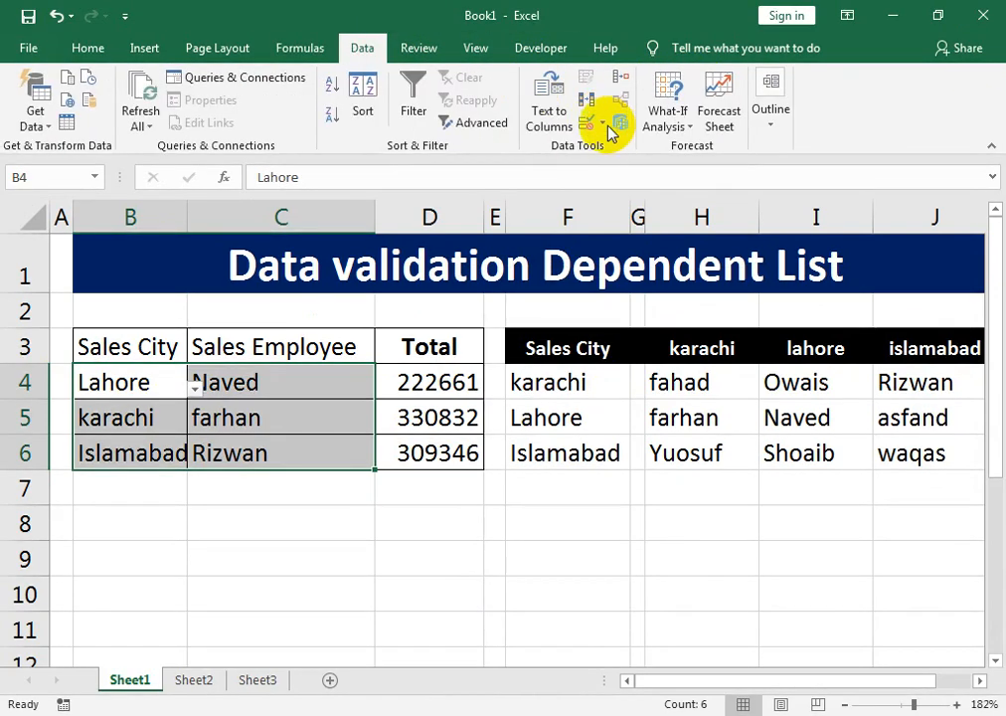
pyautogui.click(595, 123)
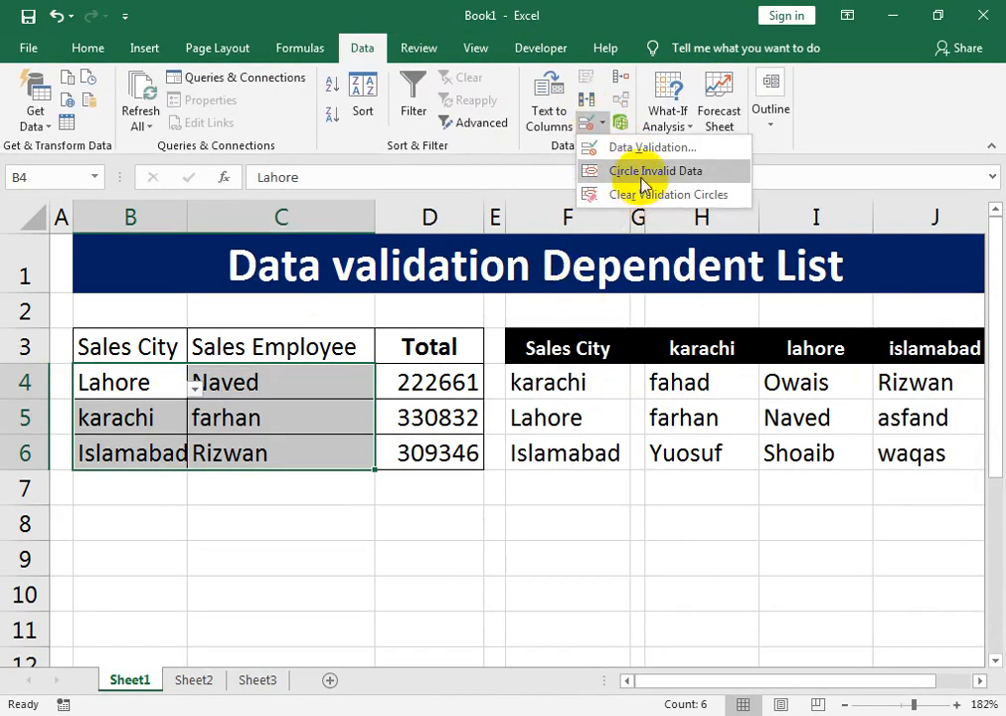
pyautogui.click(653, 147)
pyautogui.click(460, 424)
pyautogui.click(590, 620)
pyautogui.click(783, 607)
pyautogui.moveTo(530, 378); pyautogui.dragTo(532, 458)
pyautogui.click(214, 382)
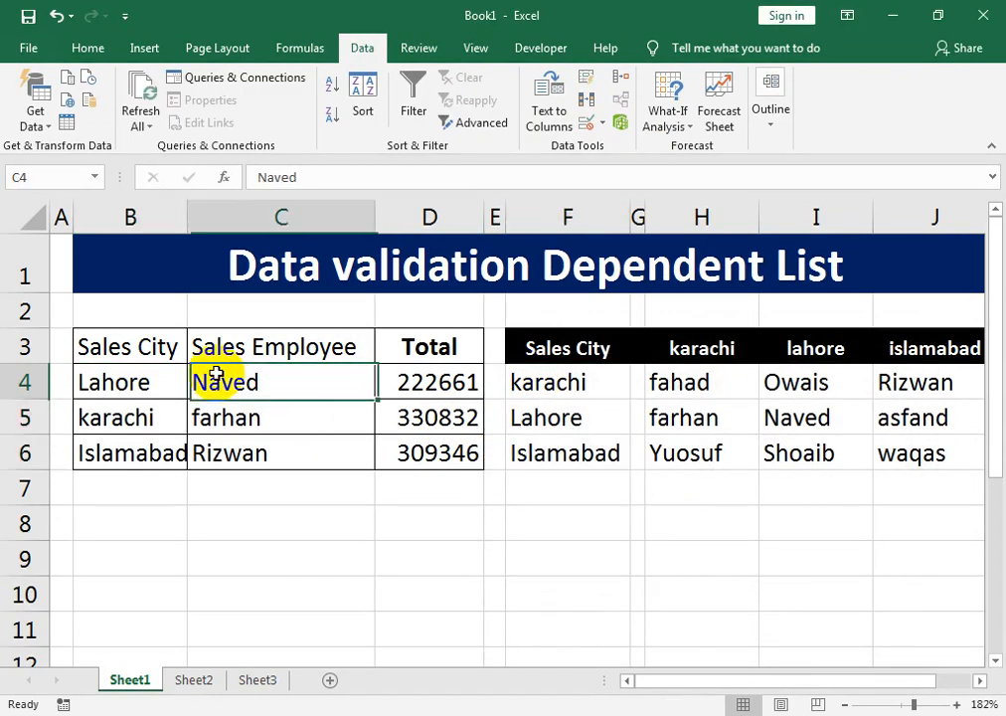
pyautogui.click(289, 458)
# Clear the contents of the city and employee cells B4:C6.
pyautogui.click(137, 380)
pyautogui.moveTo(137, 380); pyautogui.dragTo(213, 453)
pyautogui.press('Delete')
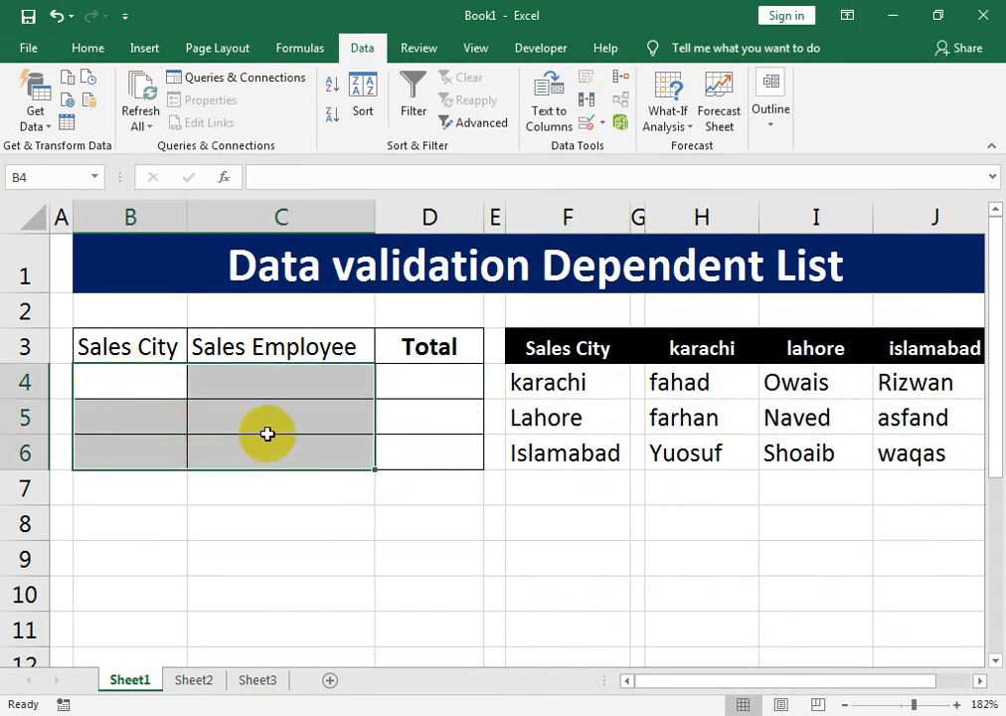
# Examine the lookup formula in the Total cells D4:D6 and the source list entries beside them.
pyautogui.click(474, 357)
pyautogui.click(443, 377)
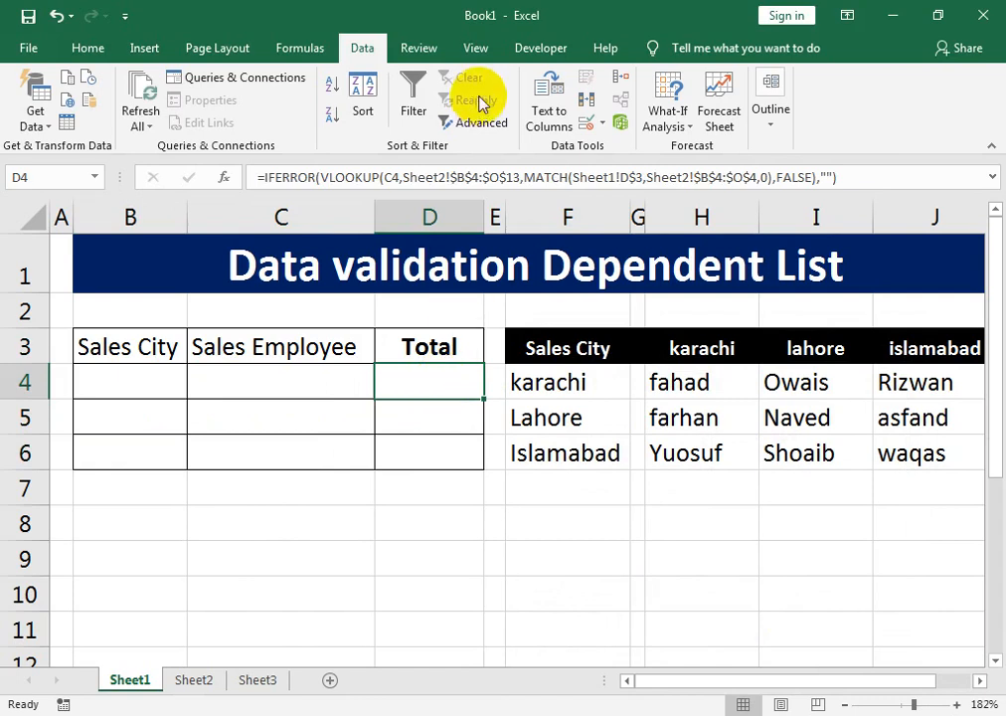
pyautogui.moveTo(418, 386); pyautogui.dragTo(426, 467)
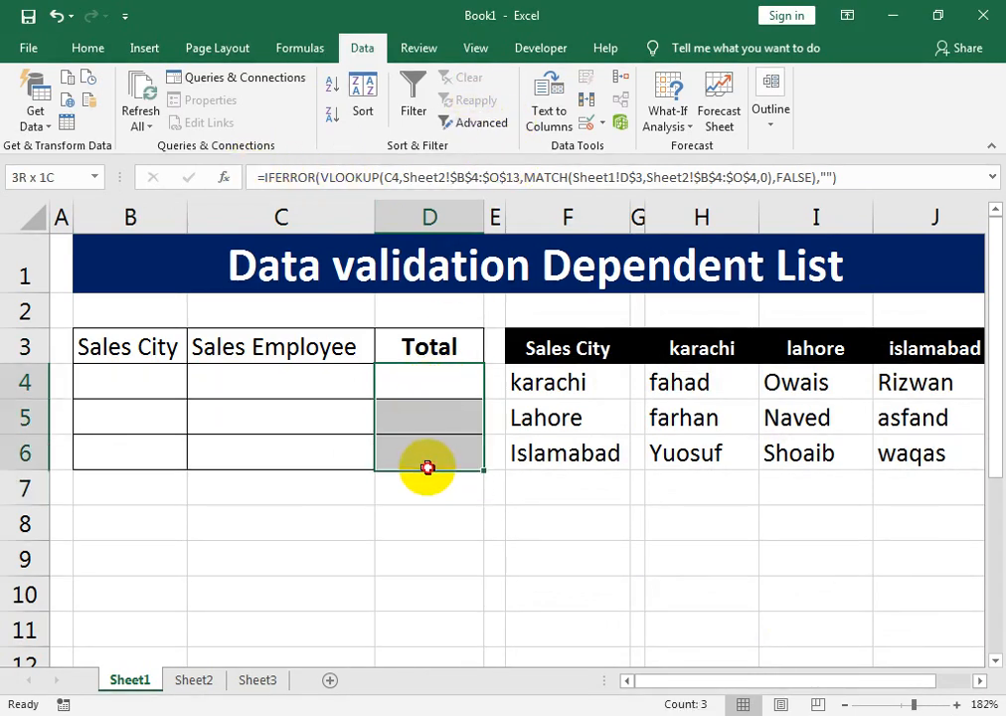
pyautogui.click(611, 383)
pyautogui.click(706, 383)
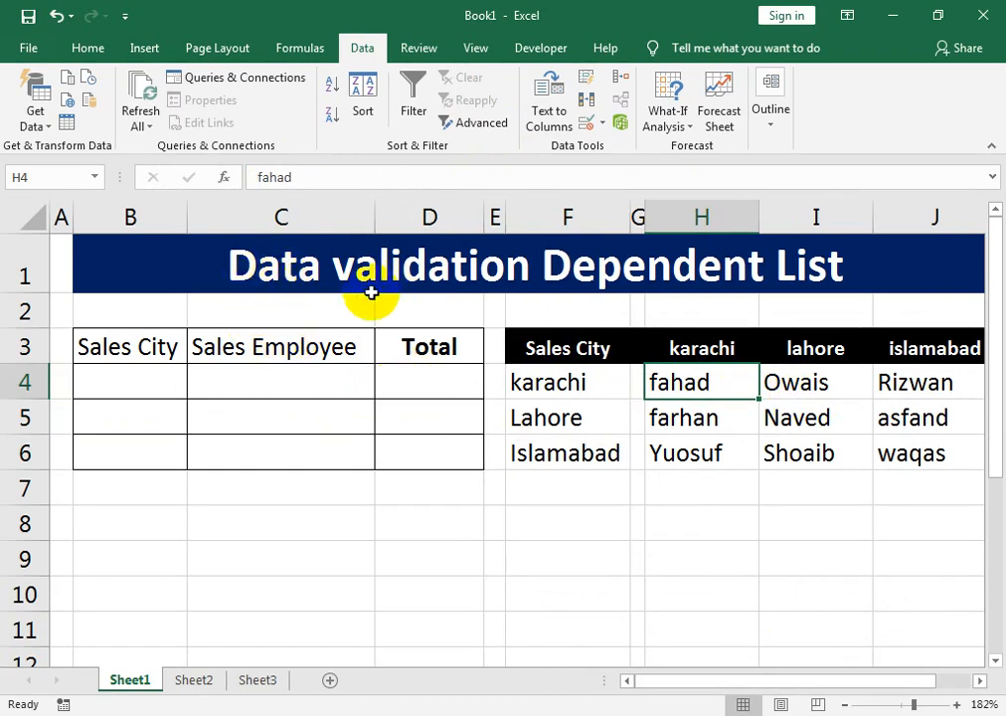
# Rename Sheet1 as "Depenedent List".
pyautogui.doubleClick(134, 680)
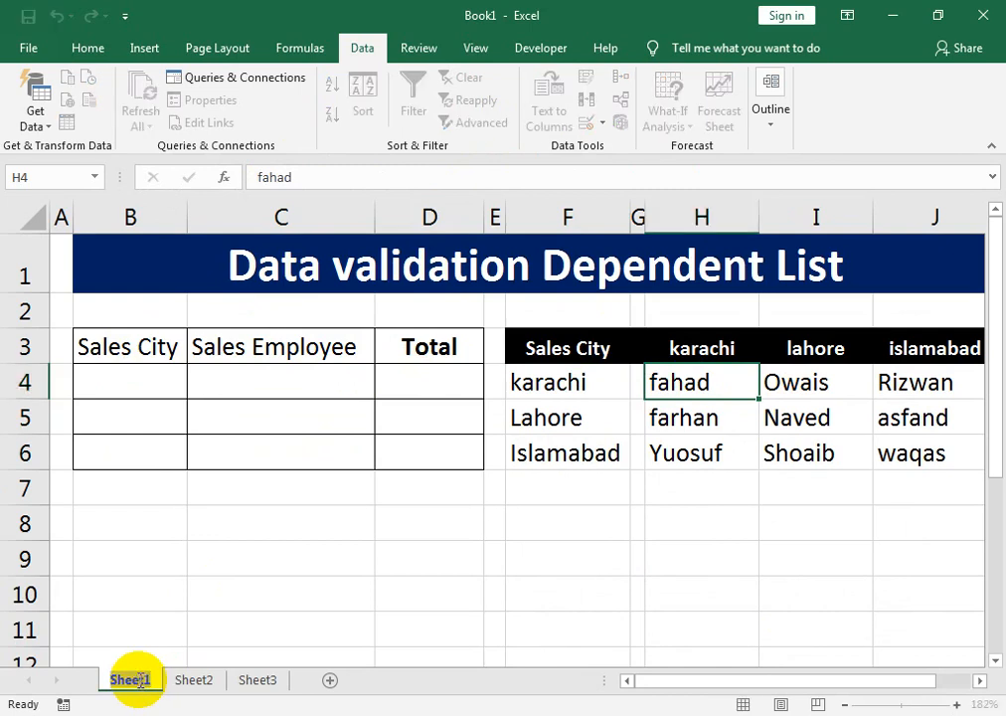
pyautogui.write('D')
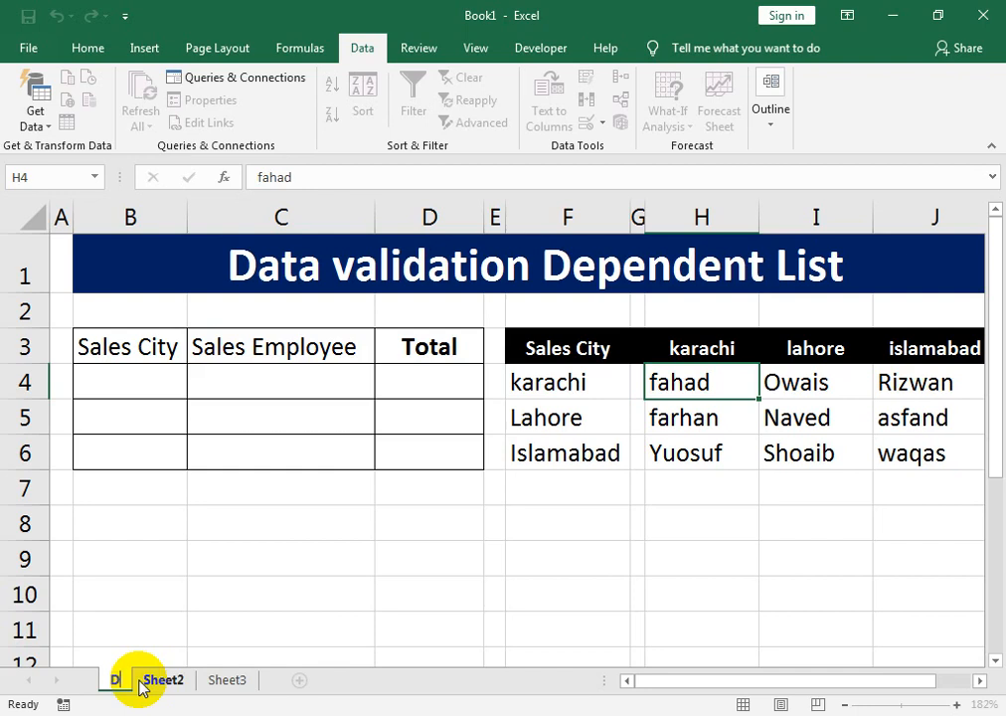
pyautogui.write('epen')
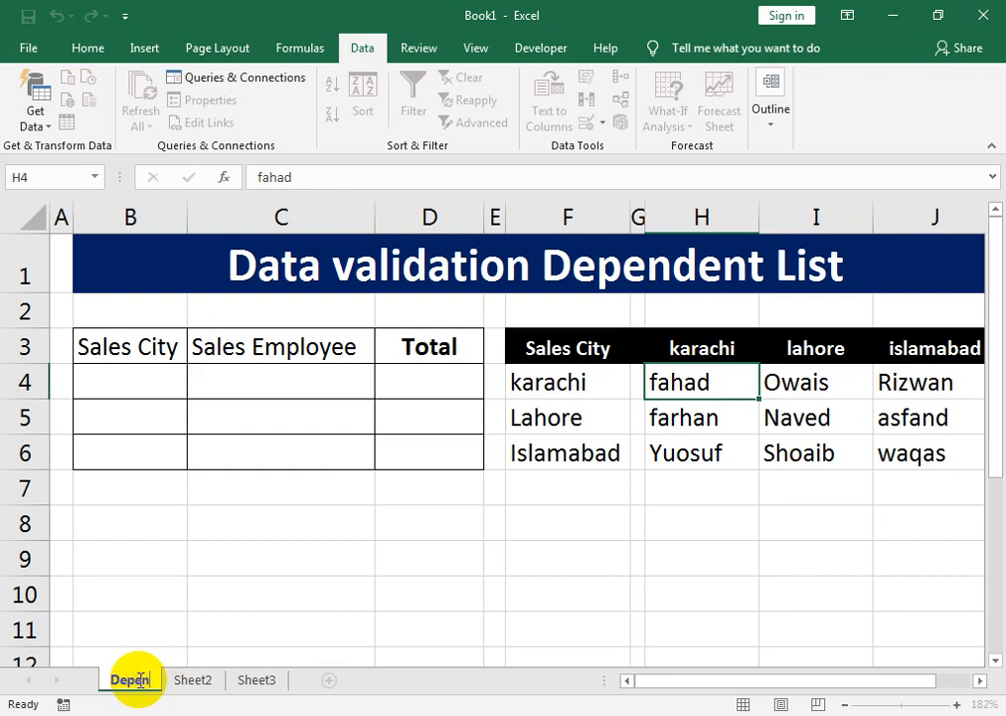
pyautogui.write('edent List')
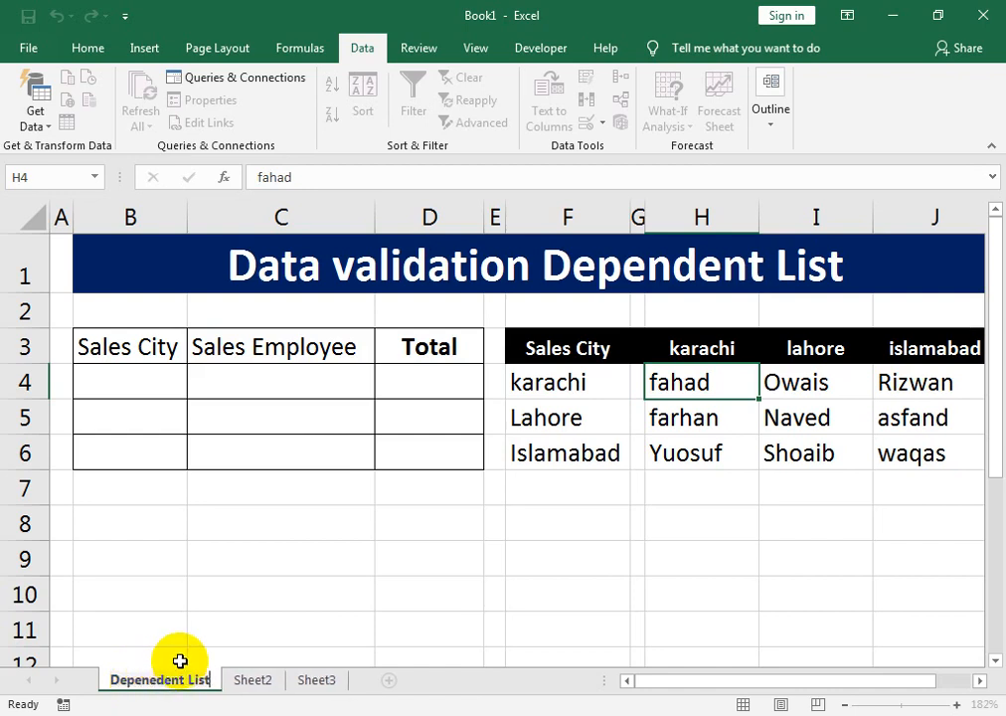
pyautogui.click(180, 660)
# Rename Sheet2 as "Sales Data".
pyautogui.click(250, 684)
pyautogui.rightClick(251, 686)
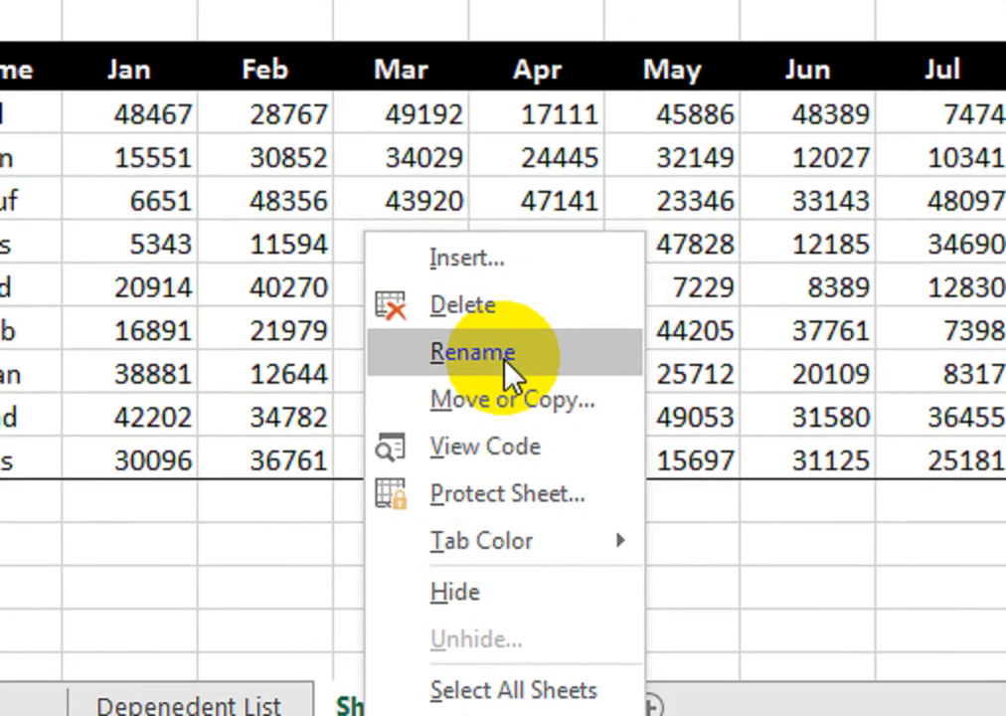
pyautogui.click(505, 360)
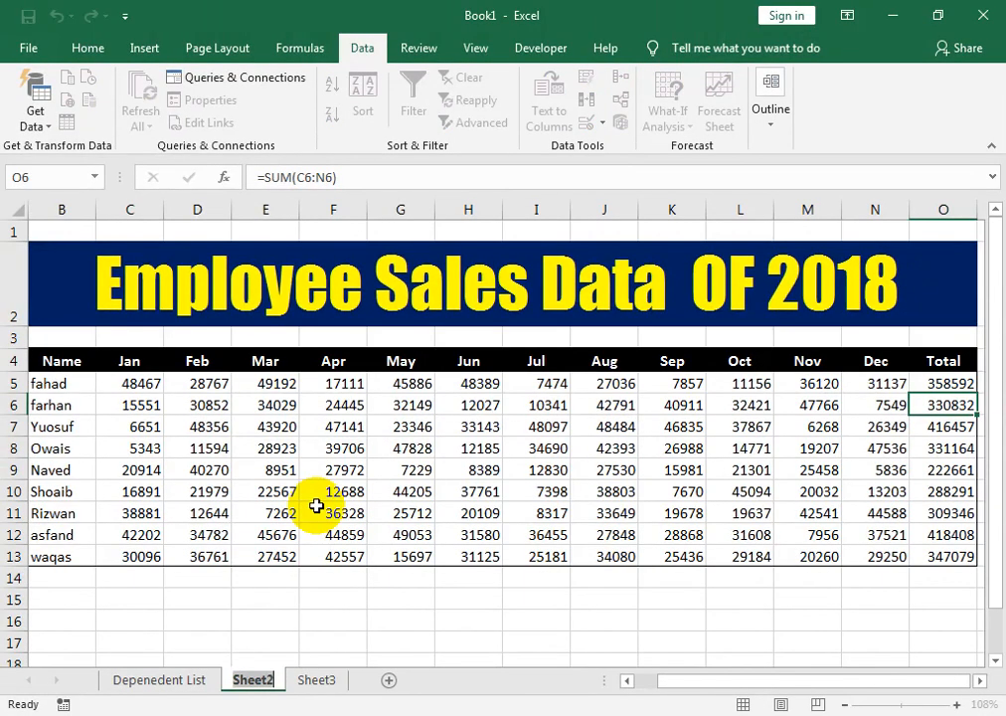
pyautogui.write('S')
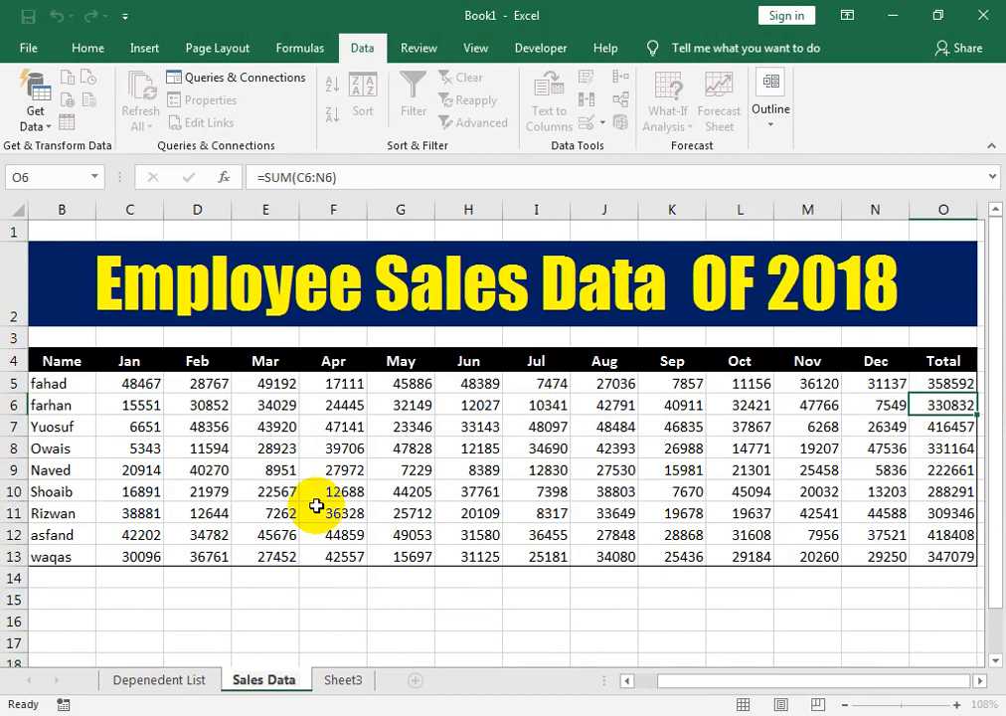
pyautogui.click(270, 576)
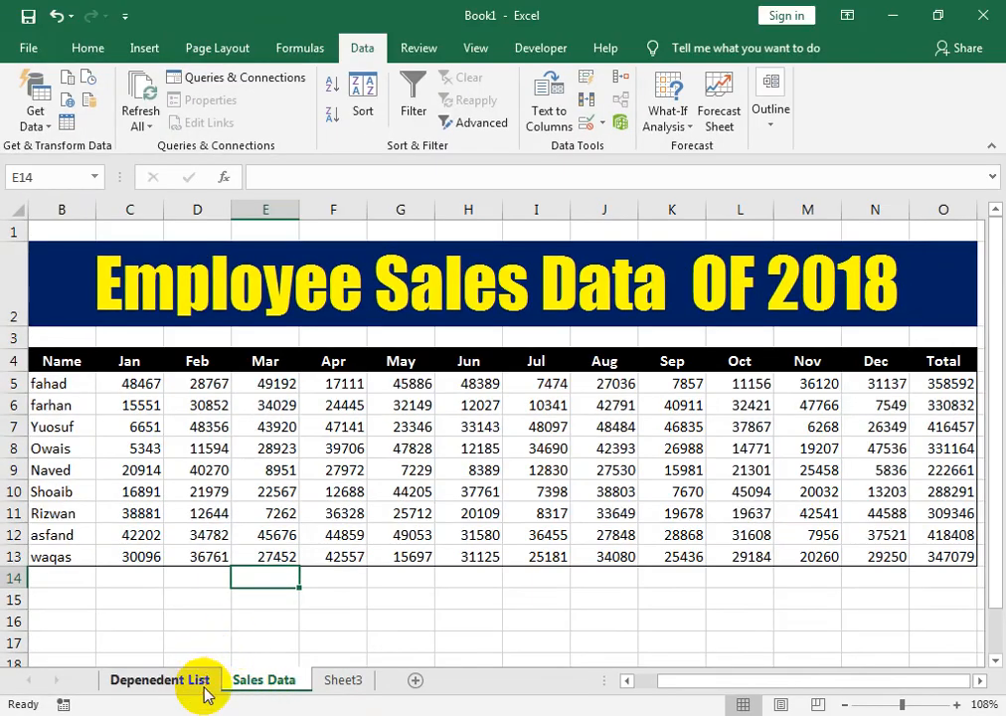
# Return to the Depenedent List sheet and name the Sales City source range F4:F6 as CITY.
pyautogui.click(398, 658)
pyautogui.click(124, 385)
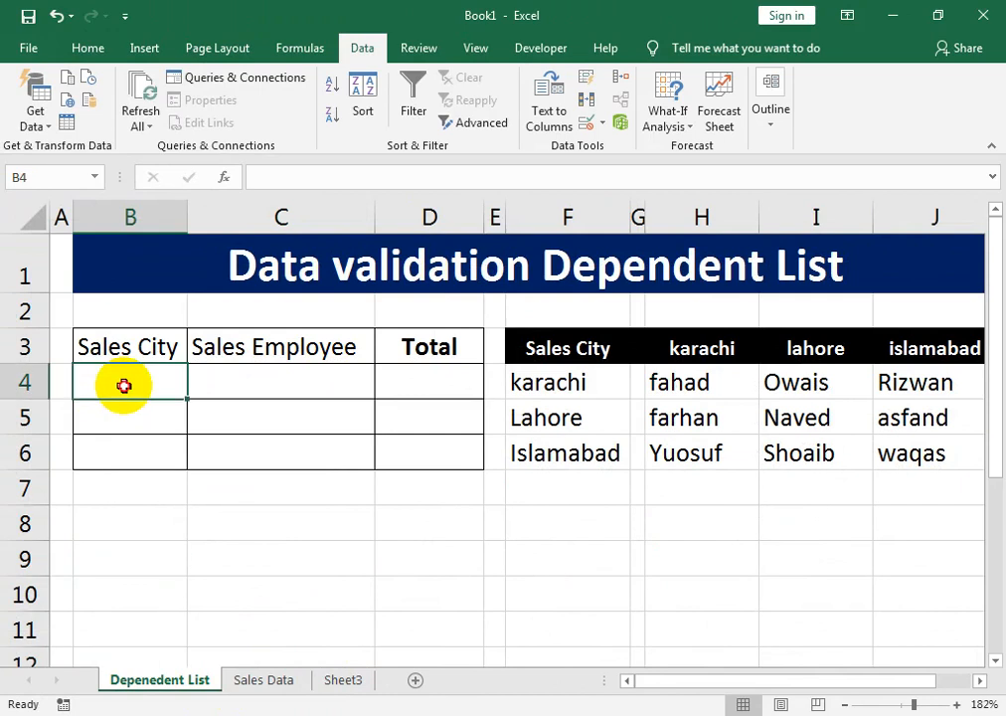
pyautogui.moveTo(123, 386); pyautogui.dragTo(119, 442)
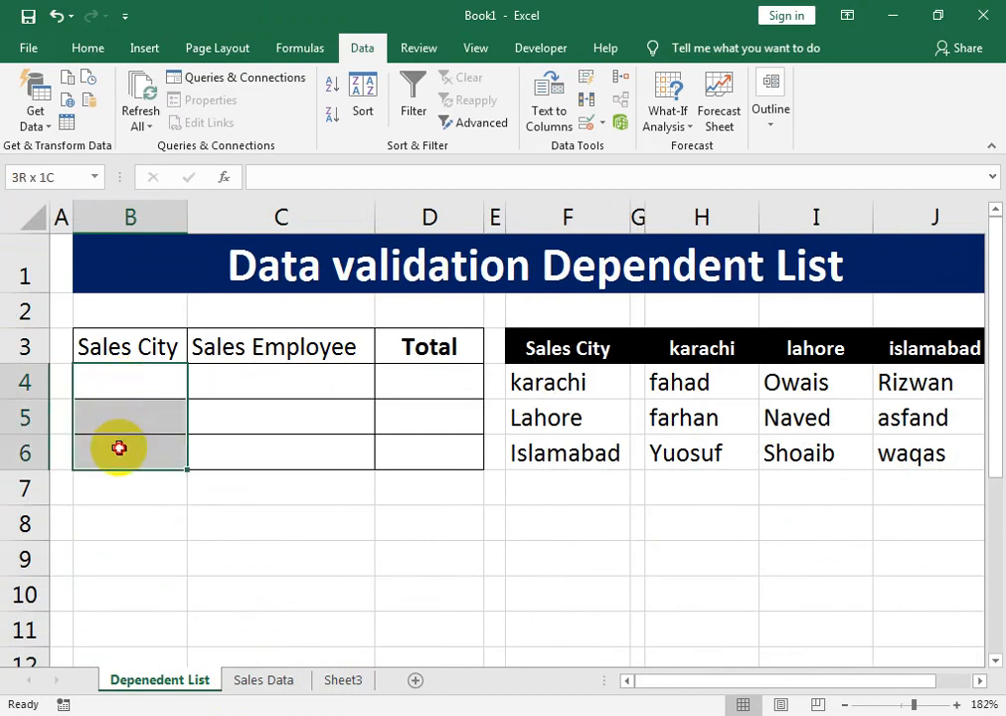
pyautogui.click(114, 381)
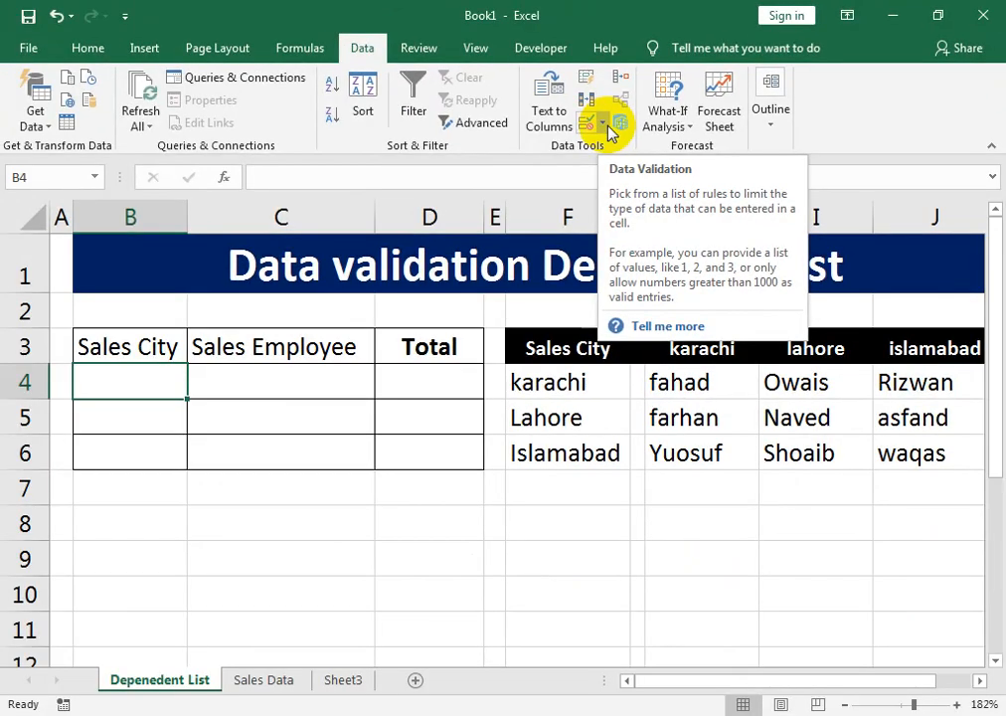
pyautogui.click(591, 408)
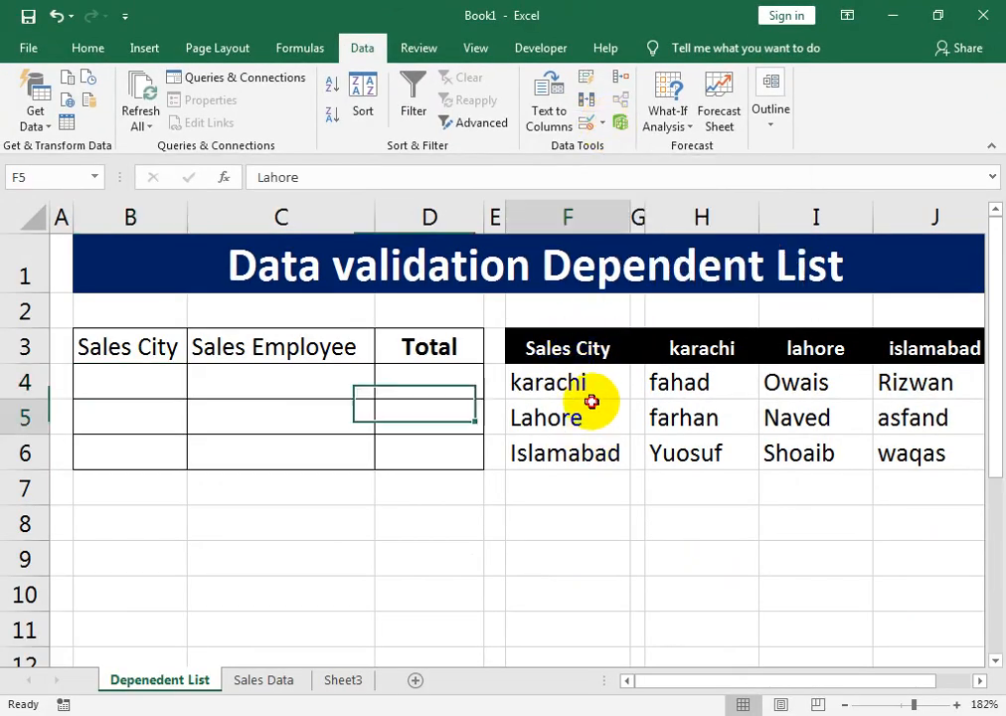
pyautogui.moveTo(591, 377); pyautogui.dragTo(591, 443)
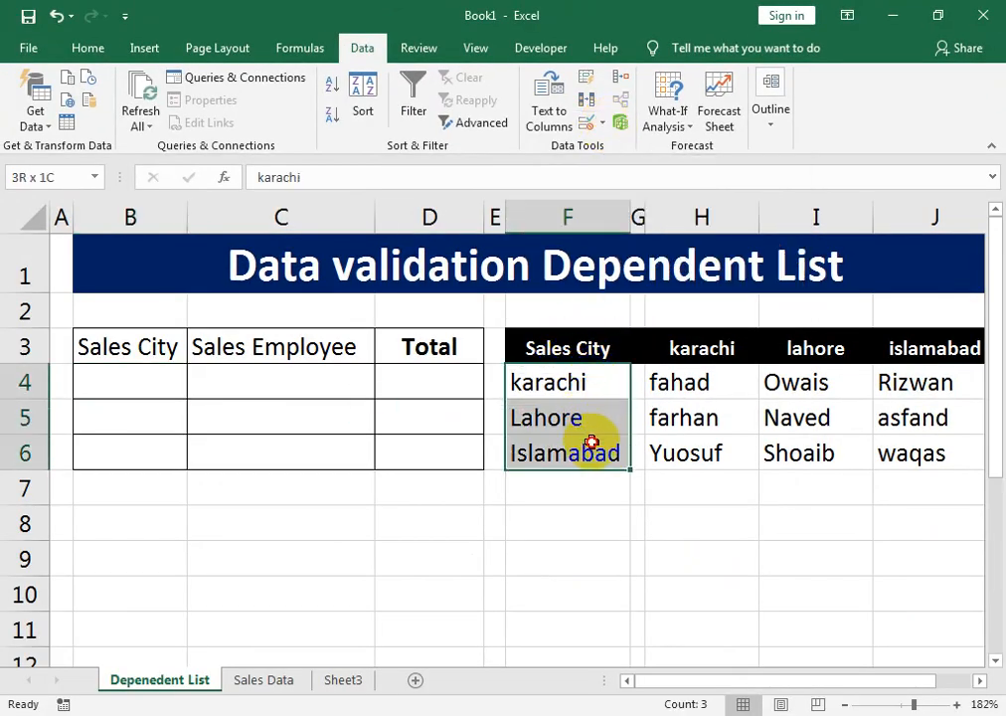
pyautogui.moveTo(590, 443); pyautogui.dragTo(590, 441)
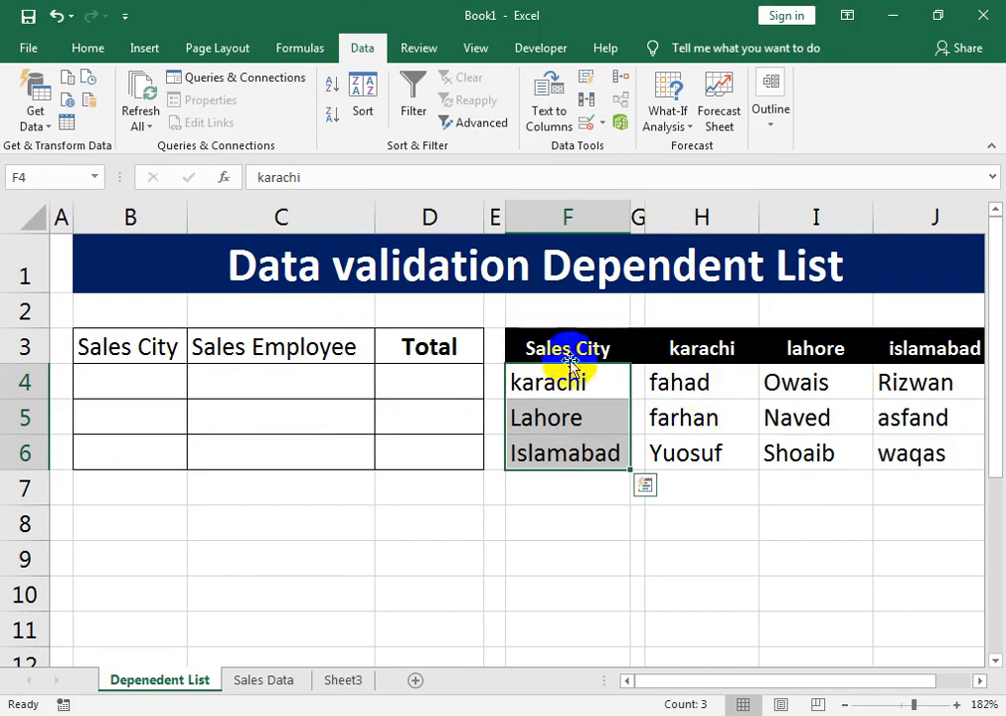
pyautogui.moveTo(571, 381); pyautogui.dragTo(566, 441)
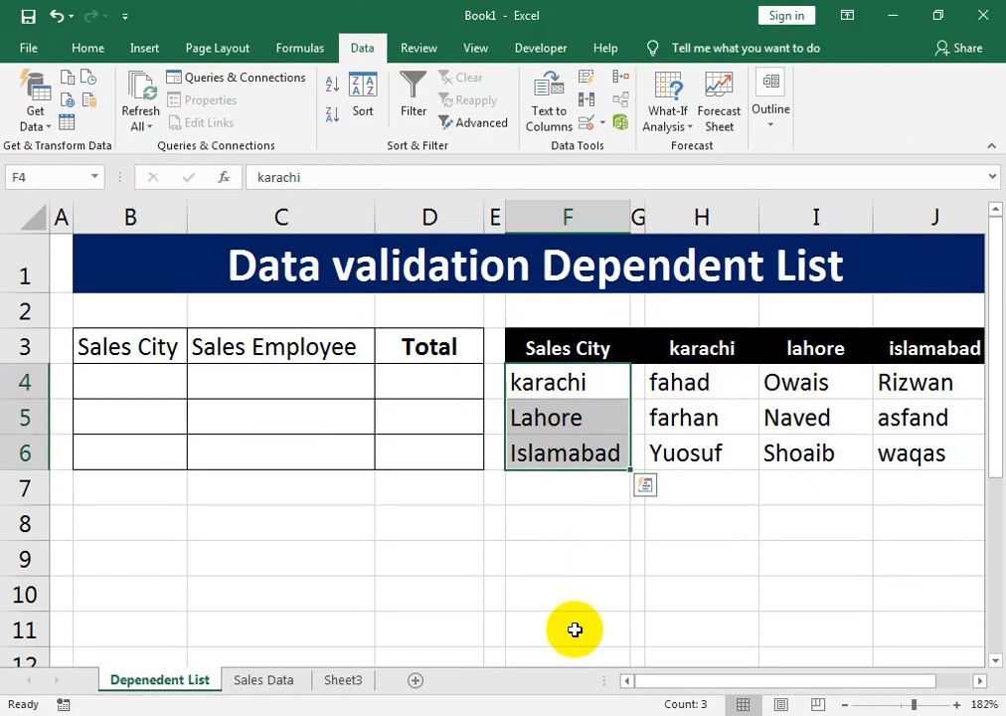
pyautogui.click(40, 175)
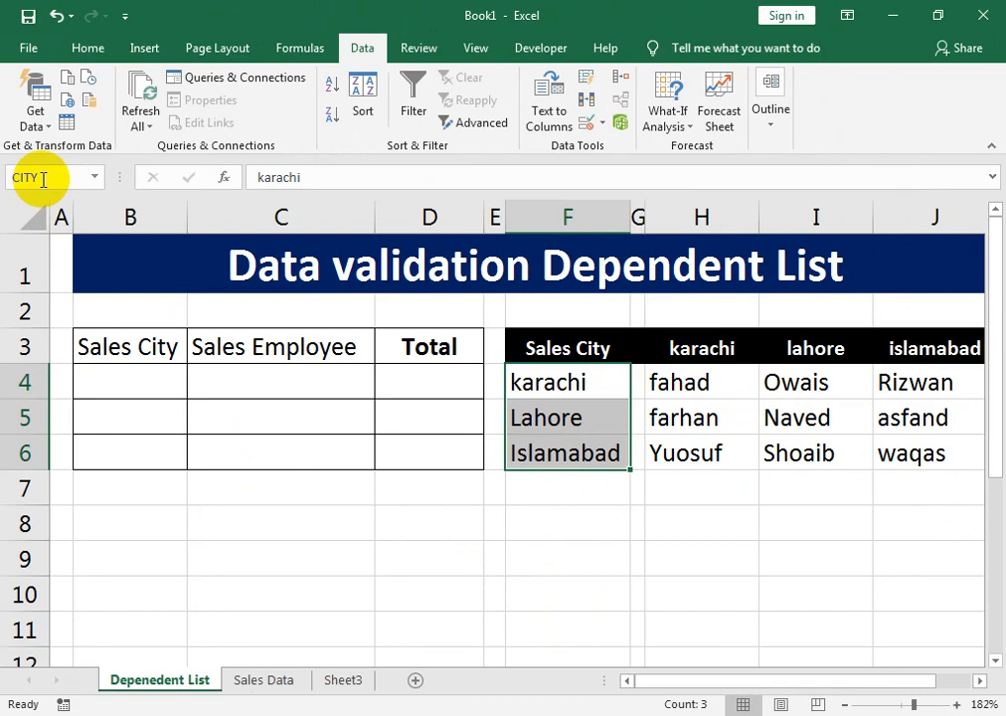
pyautogui.hotkey('ctrl', 'q')
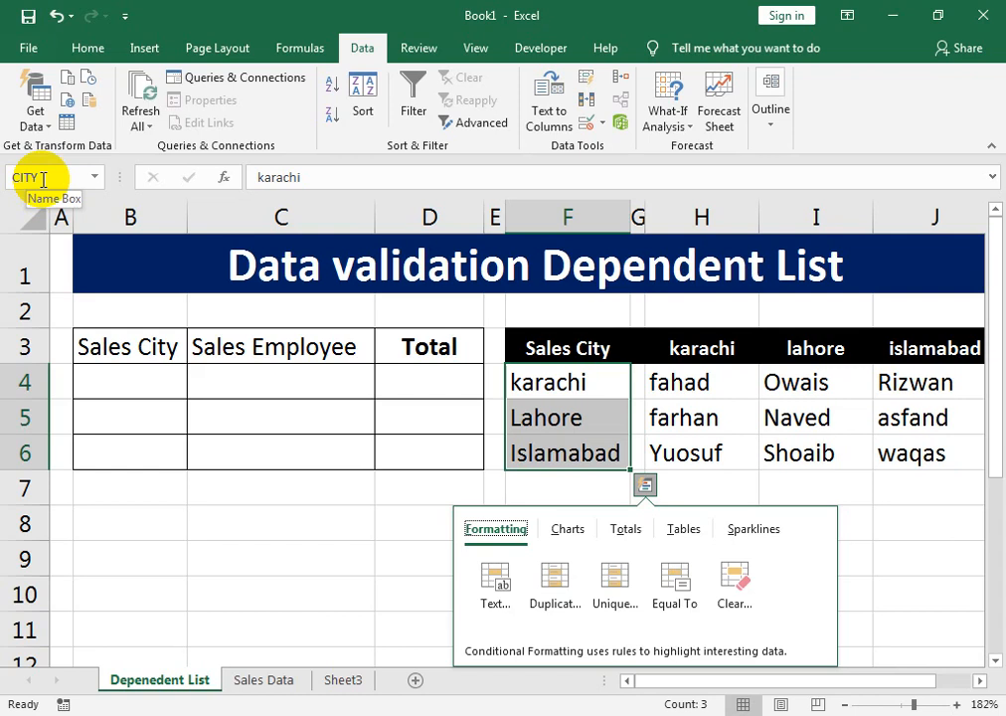
pyautogui.press('Down')
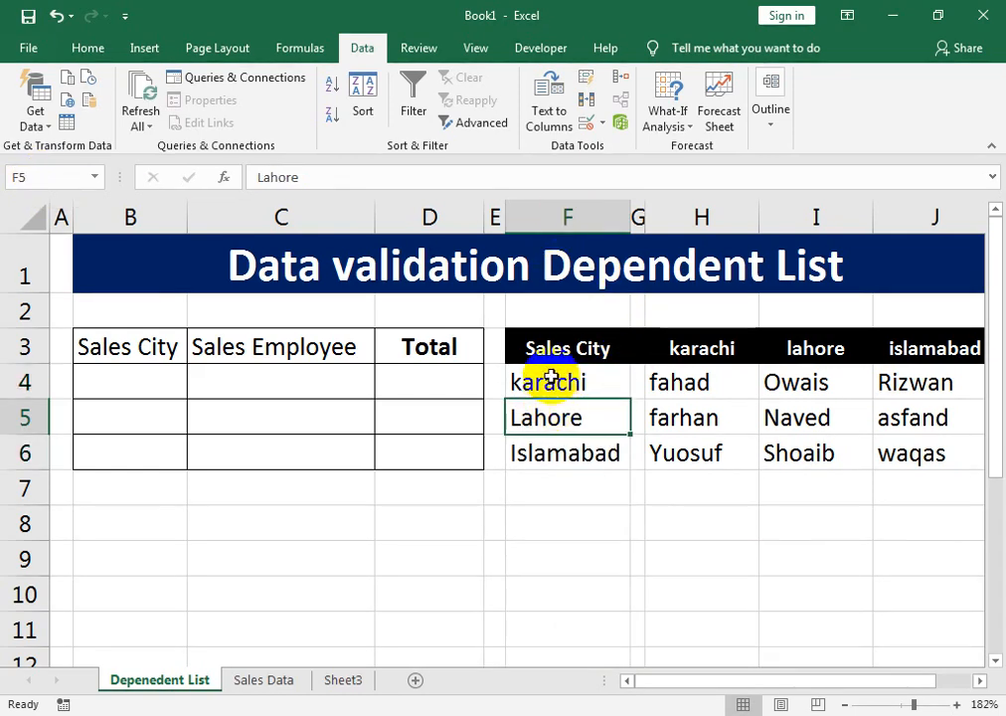
# Check the defined name CITY and the range it refers to in the Name Manager.
pyautogui.click(296, 47)
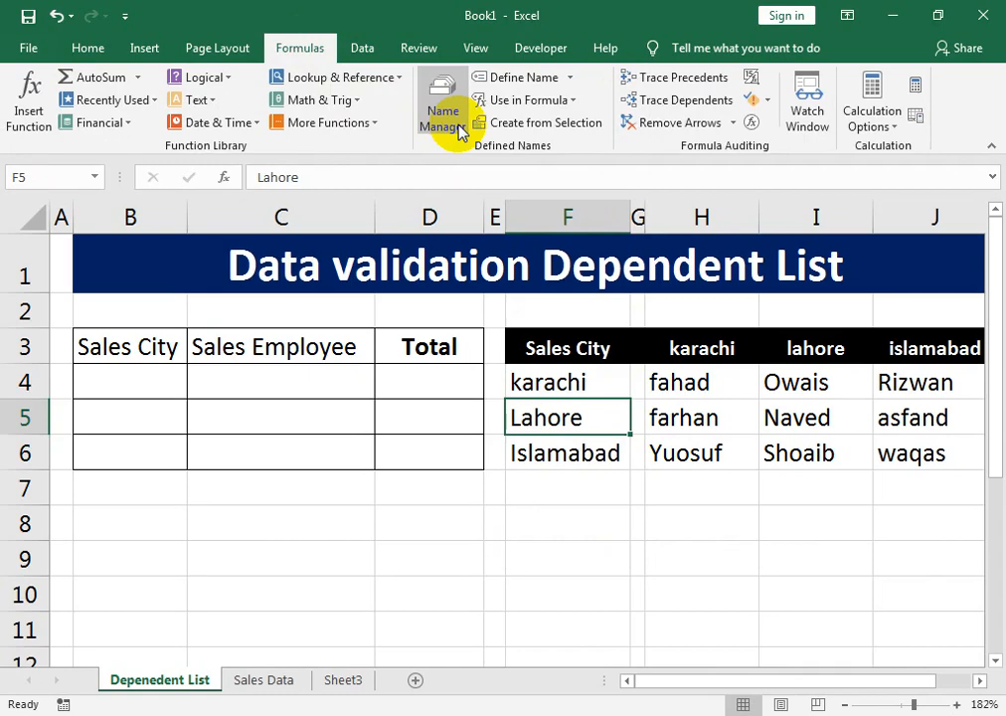
pyautogui.click(461, 132)
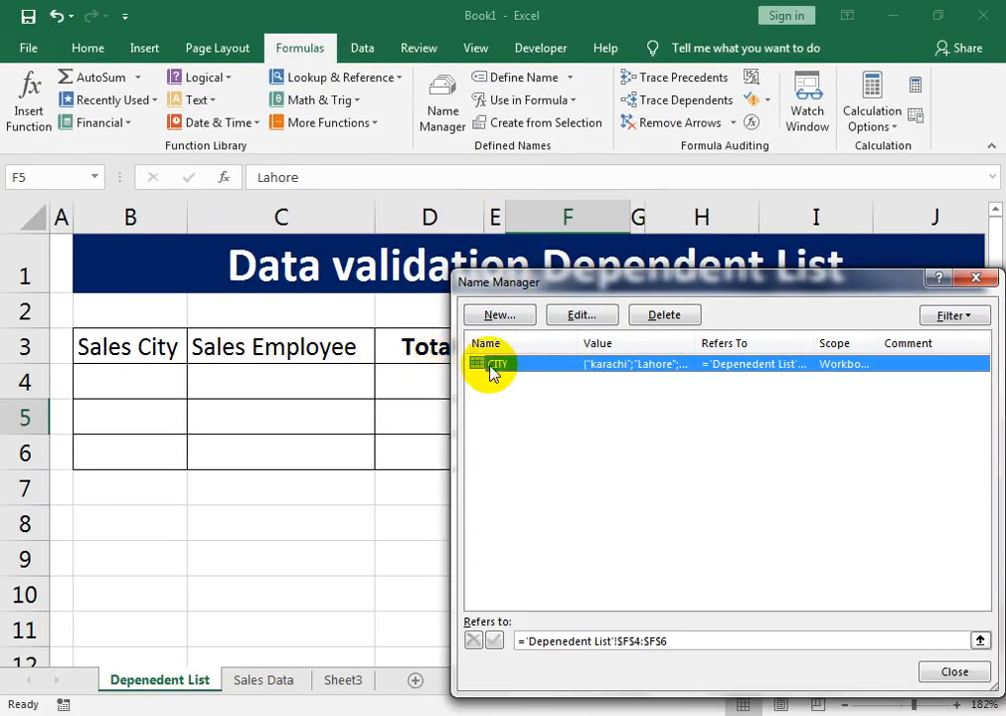
pyautogui.click(977, 278)
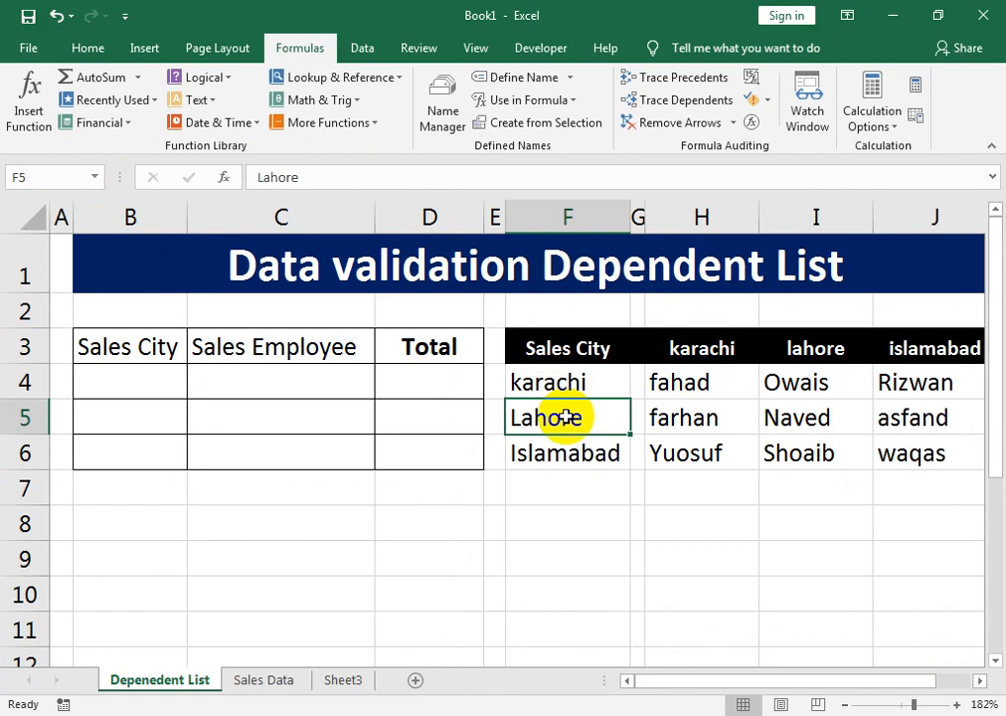
# Set up data validation on the Sales City cells B4:B6 that allows a List, and begin its source formula with an equals sign.
pyautogui.moveTo(125, 393); pyautogui.dragTo(131, 446)
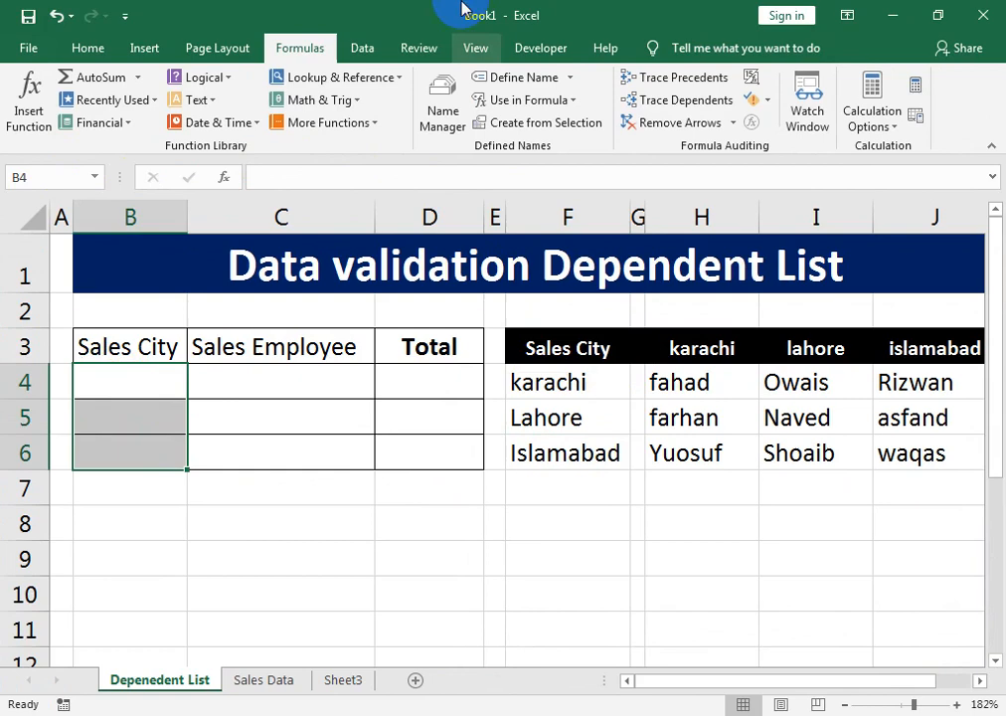
pyautogui.click(364, 58)
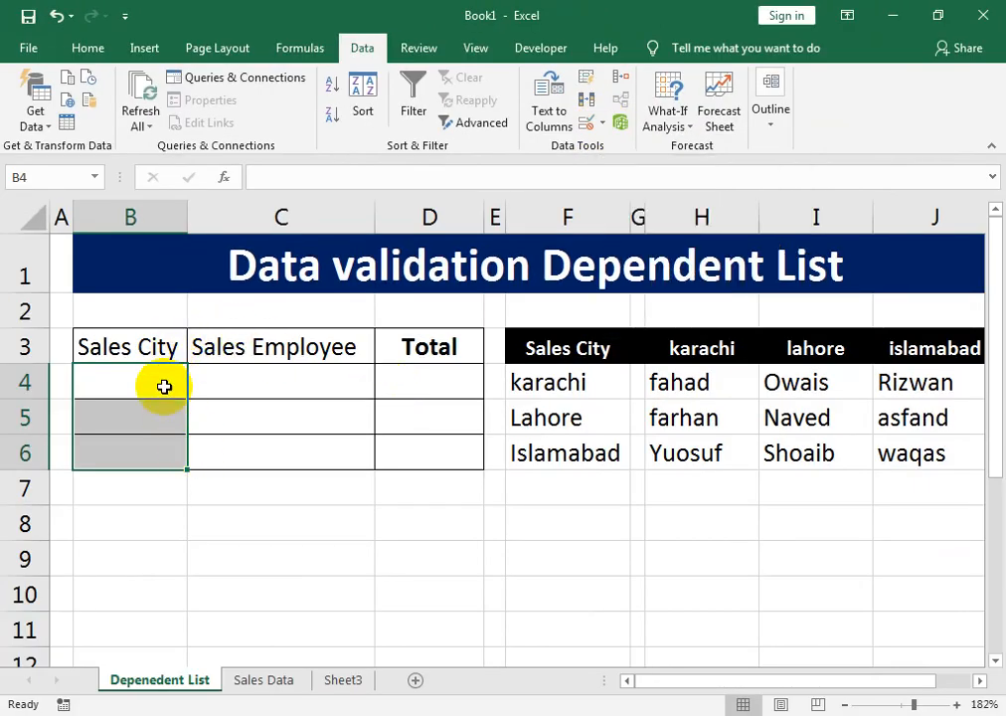
pyautogui.click(601, 125)
pyautogui.click(591, 149)
pyautogui.click(599, 438)
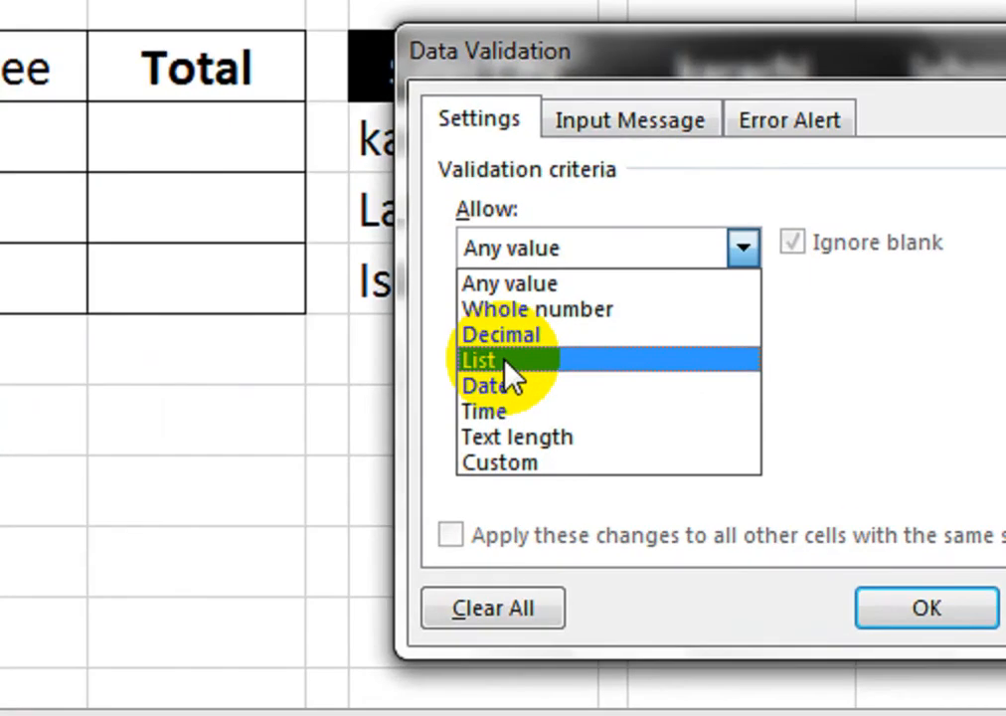
pyautogui.click(507, 372)
pyautogui.click(503, 408)
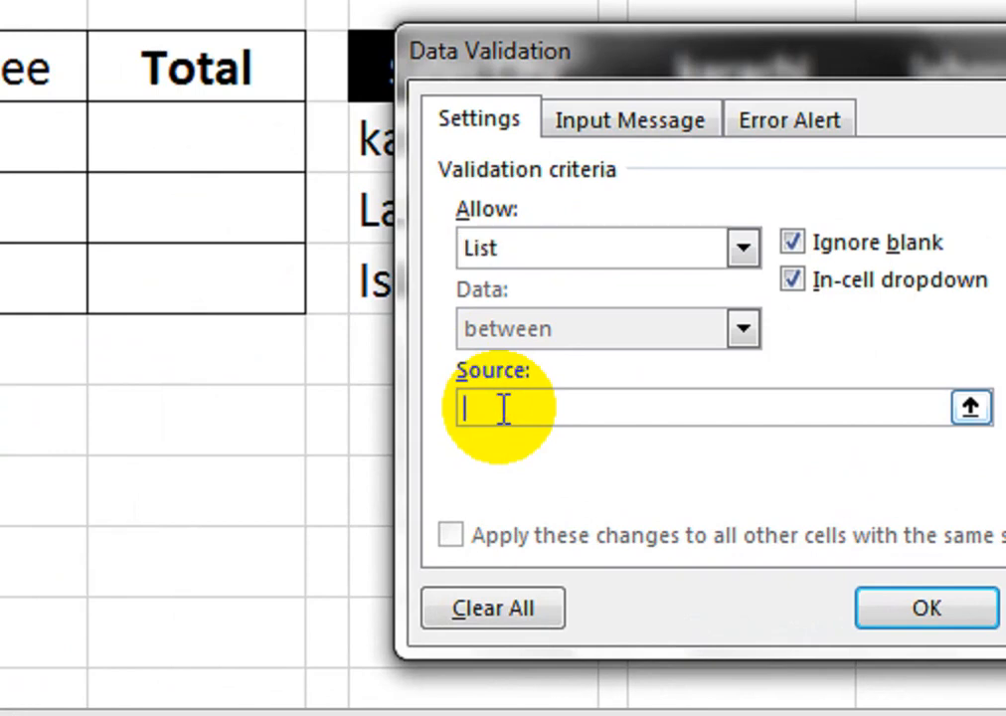
pyautogui.write('=')
pyautogui.write('K')
pyautogui.write('ARACH')
pyautogui.press('BackSpace')
pyautogui.press('BackSpace')
pyautogui.press('BackSpace')
pyautogui.press('BackSpace')
pyautogui.press('BackSpace')
pyautogui.press('BackSpace')
# Complete the list source as =CITY and apply the validation to B4:B6.
pyautogui.write('CITY')
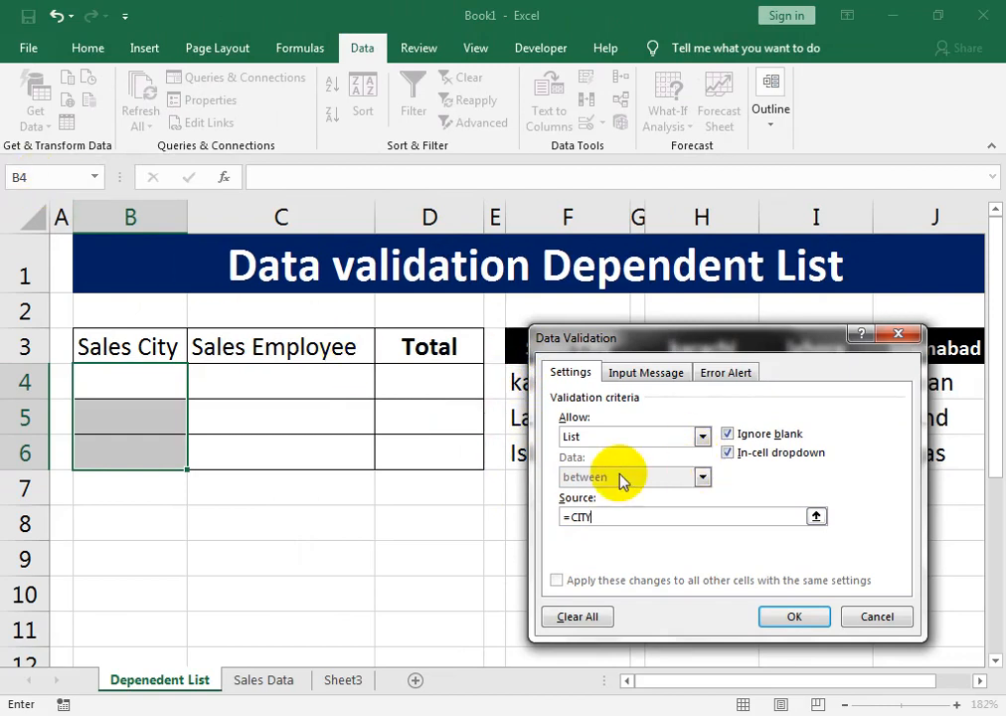
pyautogui.click(777, 621)
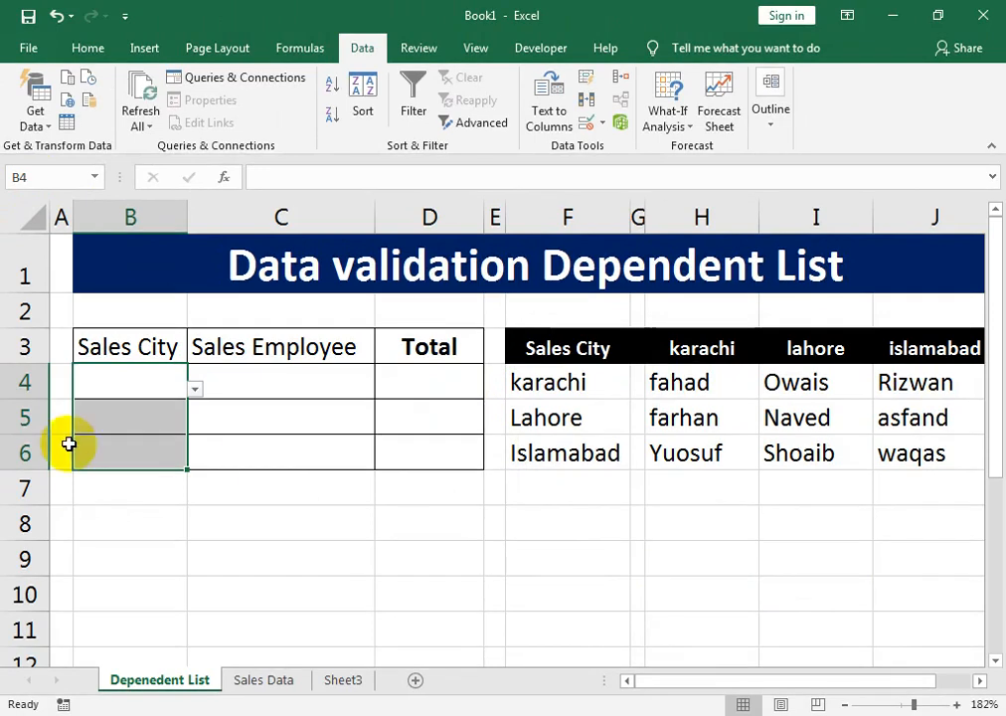
# Choose Lahore in B4, karachi in B5 and Islamabad in B6 from the drop-down lists, and widen column B slightly.
pyautogui.click(150, 391)
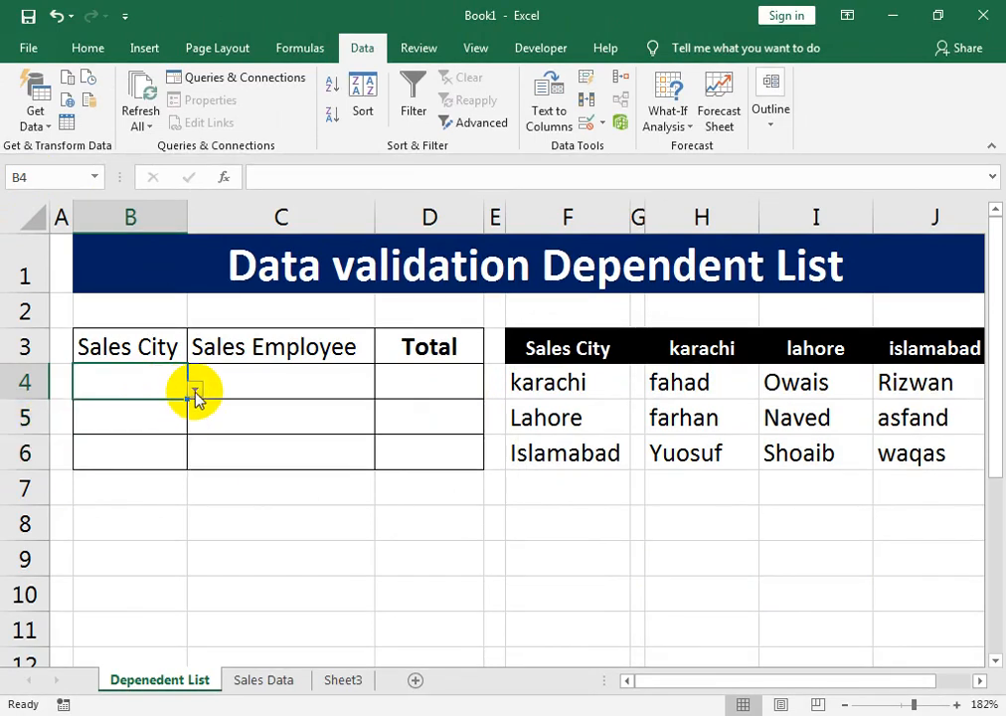
pyautogui.click(196, 395)
pyautogui.click(186, 433)
pyautogui.click(164, 418)
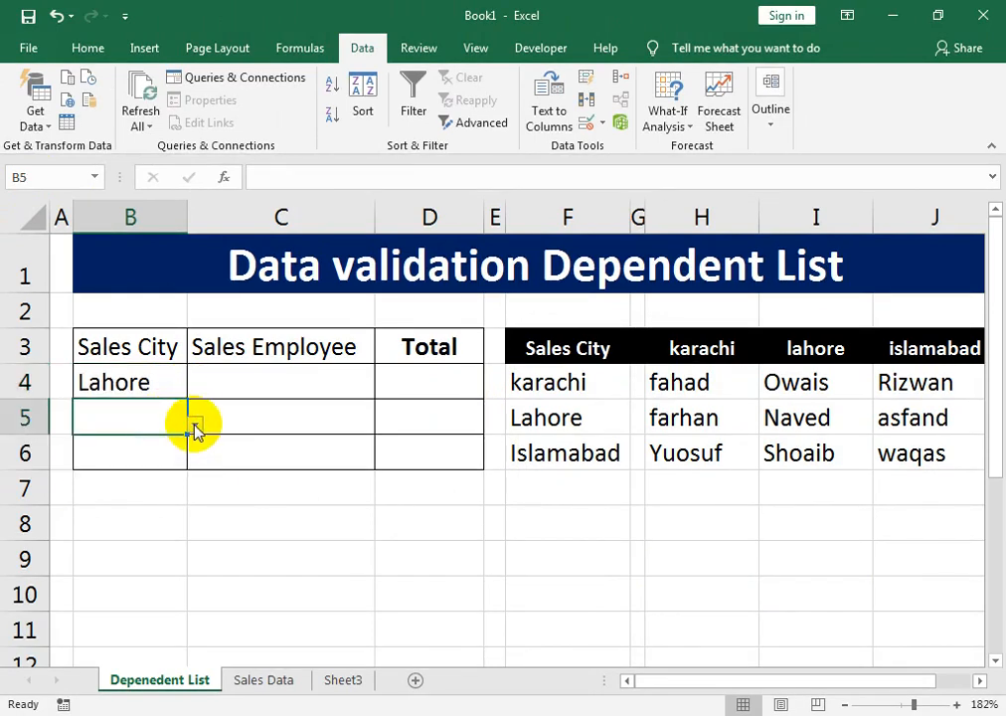
pyautogui.click(196, 430)
pyautogui.click(144, 444)
pyautogui.click(139, 446)
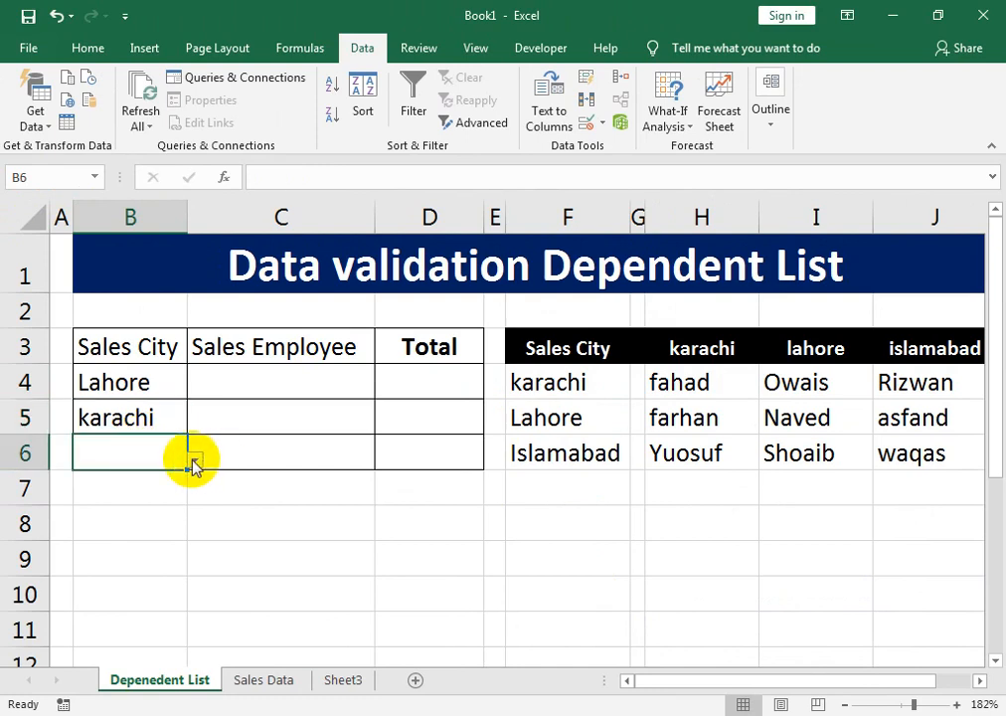
pyautogui.click(195, 462)
pyautogui.click(168, 480)
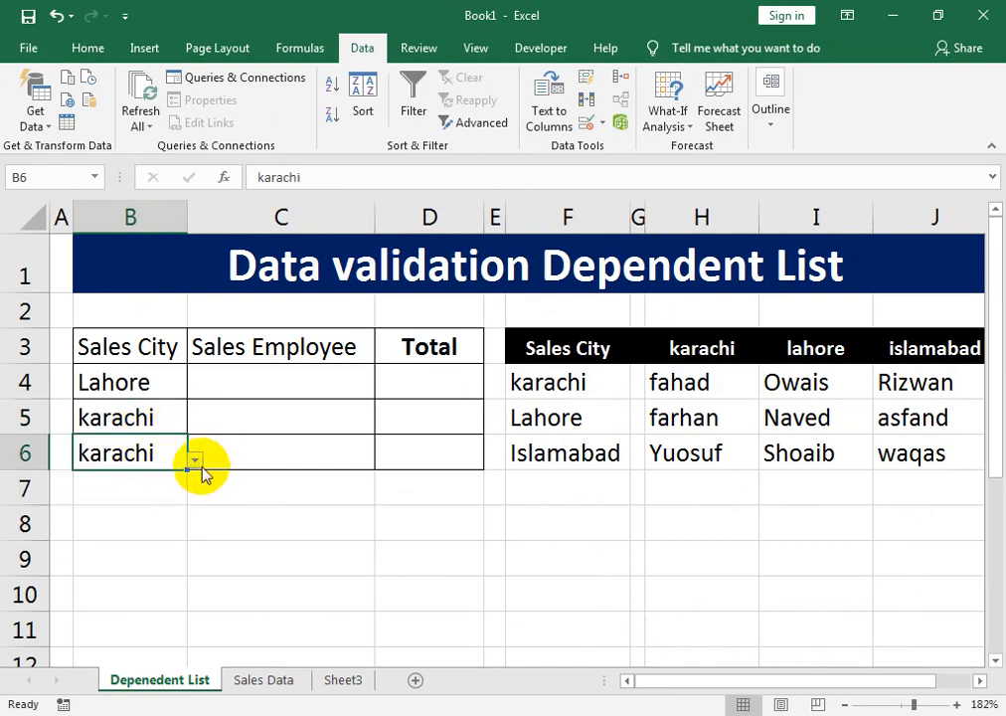
pyautogui.click(194, 464)
pyautogui.click(128, 530)
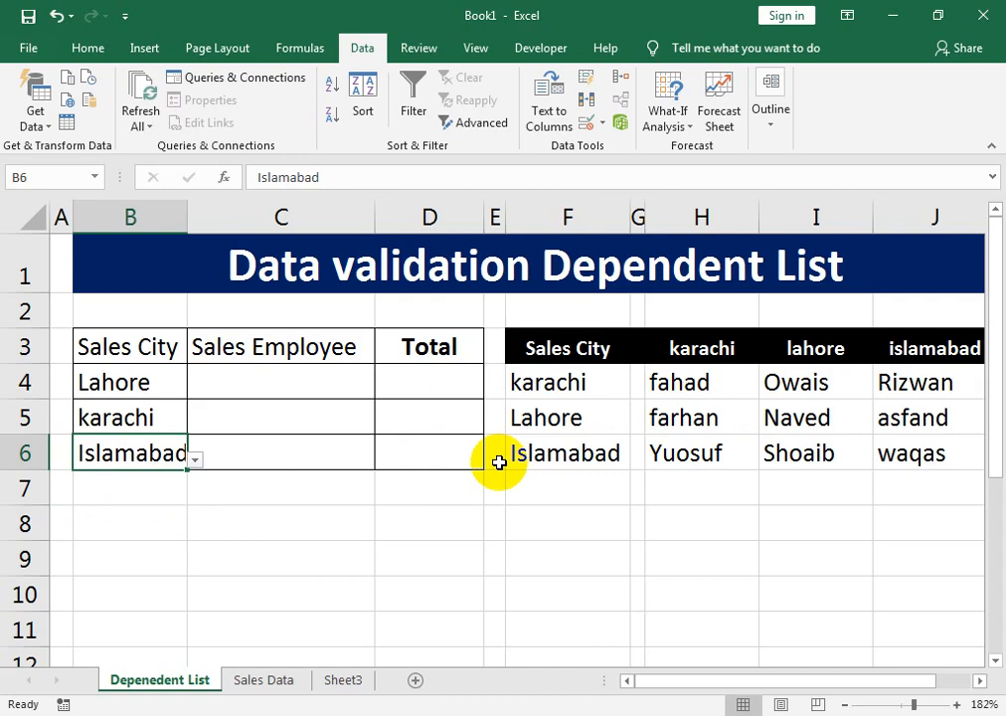
pyautogui.moveTo(193, 214); pyautogui.dragTo(202, 217)
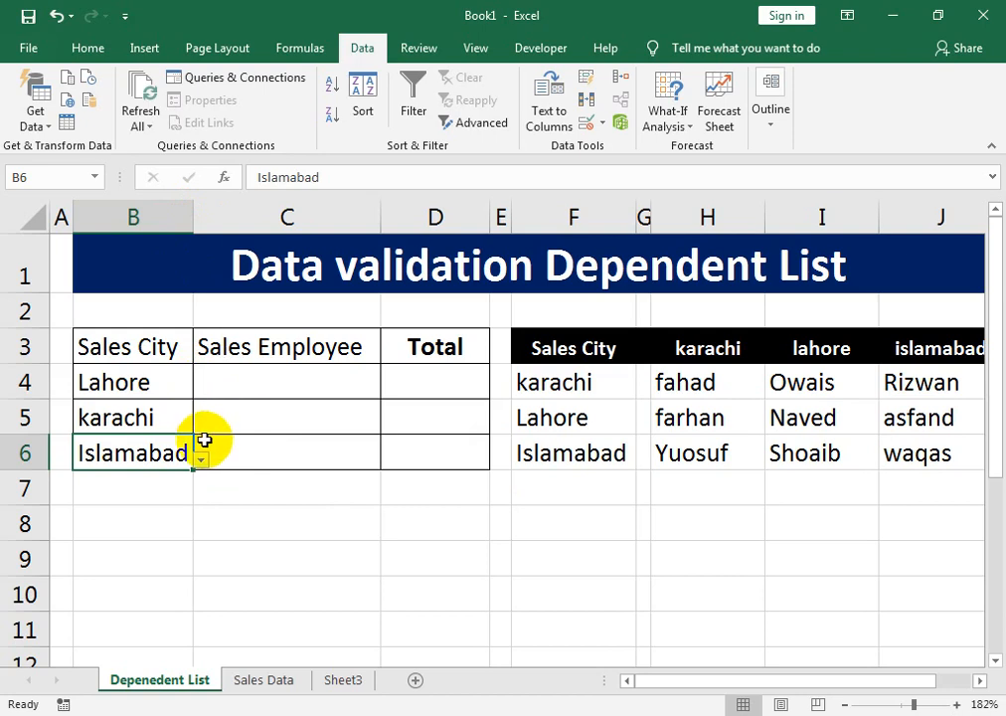
pyautogui.click(116, 383)
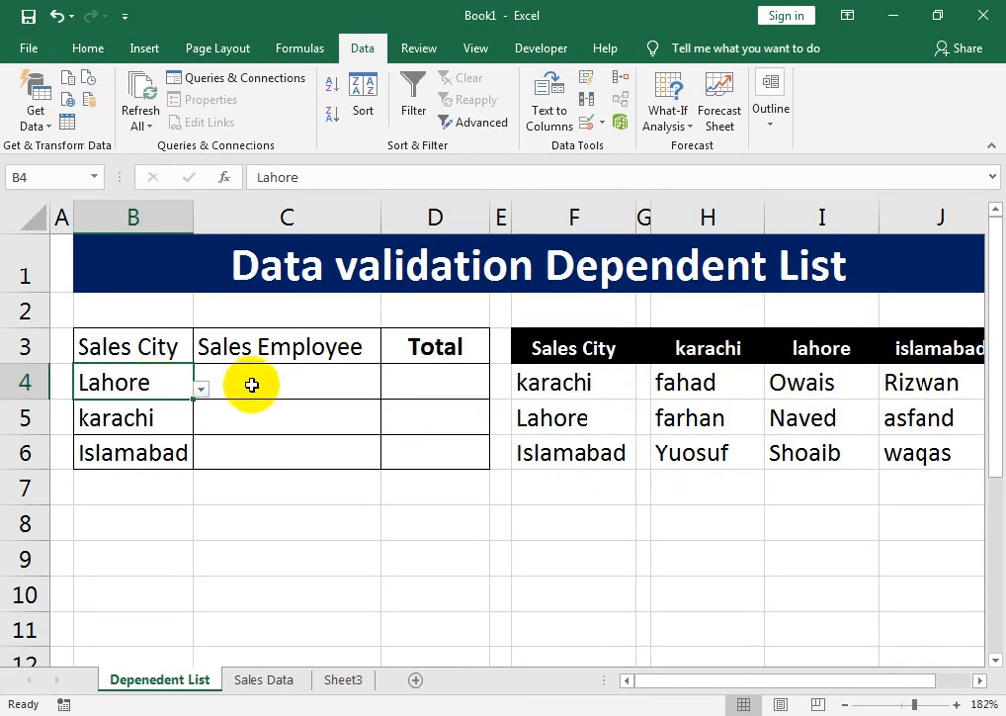
pyautogui.click(281, 390)
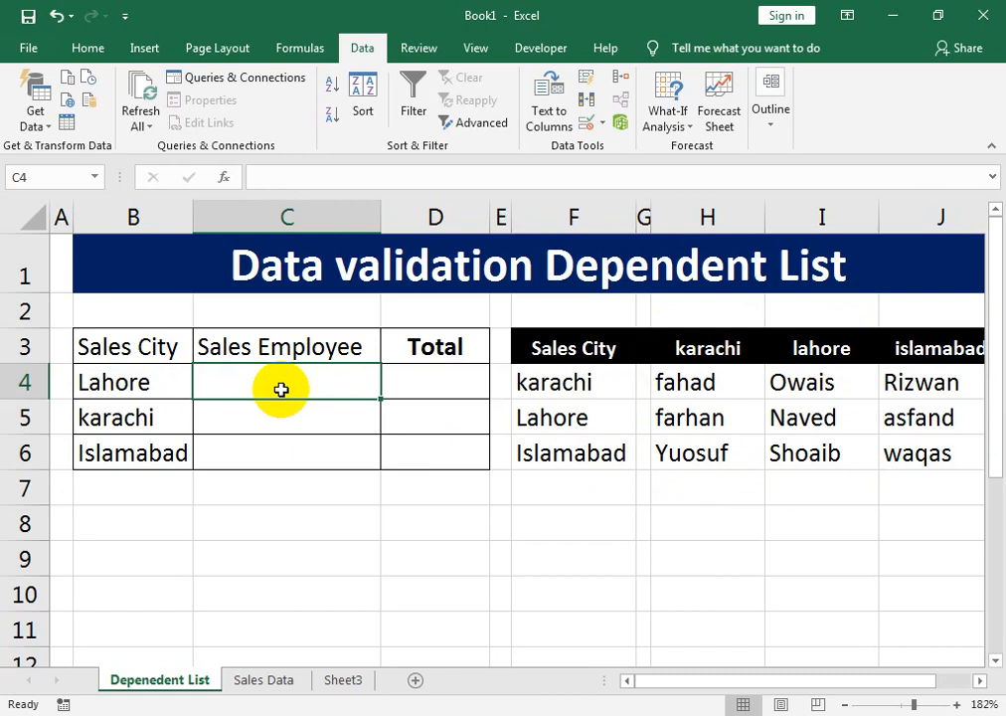
pyautogui.moveTo(529, 385); pyautogui.dragTo(542, 464)
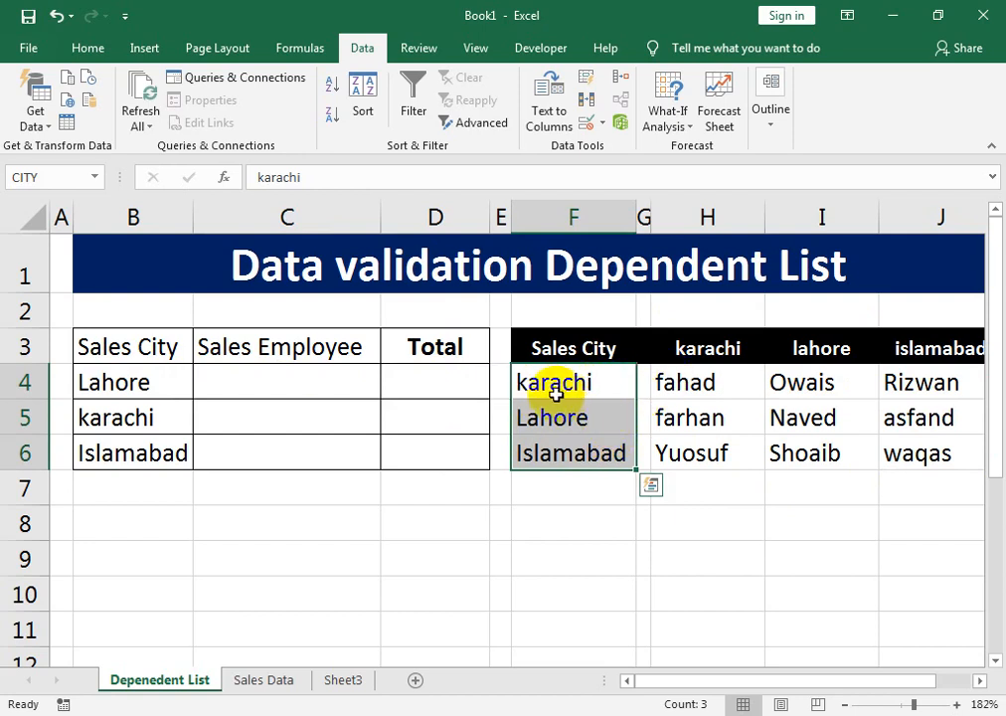
# Name the karachi employee range H4:H6 as KARACHI.
pyautogui.moveTo(669, 382); pyautogui.dragTo(692, 453)
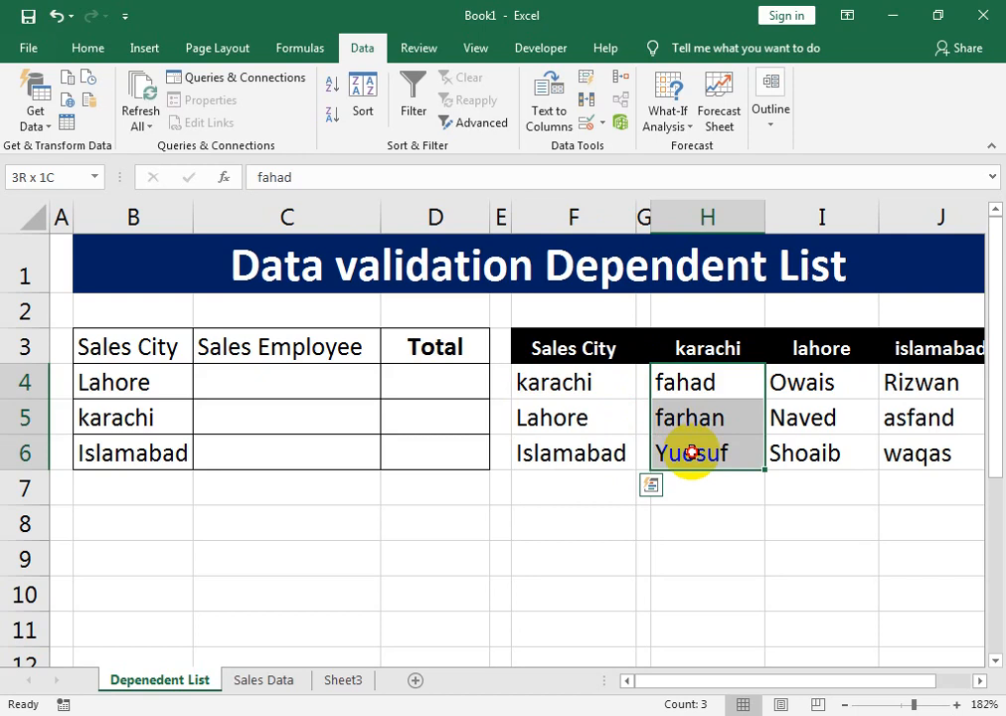
pyautogui.moveTo(692, 453); pyautogui.dragTo(690, 451)
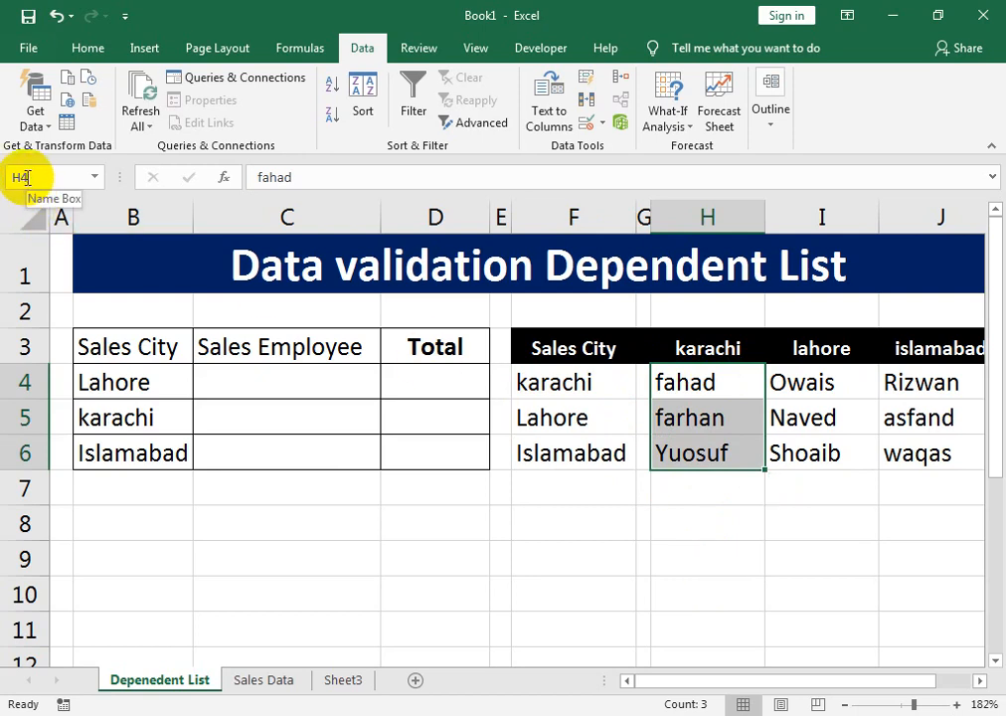
pyautogui.click(26, 177)
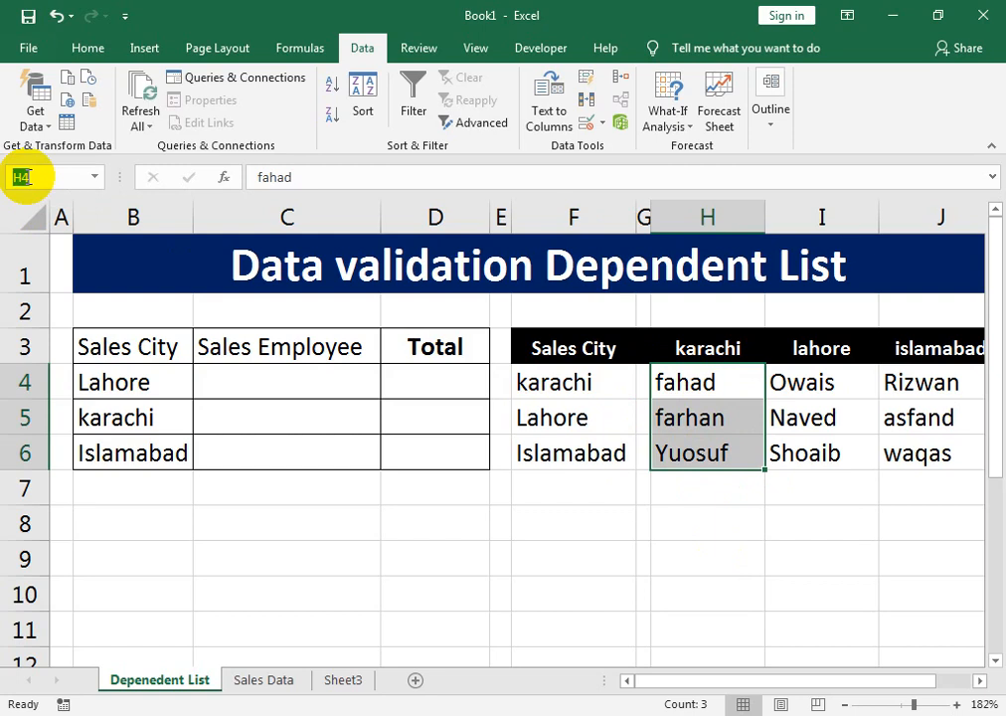
pyautogui.write('k')
pyautogui.press('Return')
# Name the lahore employee range I4:I6 as LAHORE and the islamabad employee range J4:J6 as ISLAMABAD.
pyautogui.moveTo(820, 382); pyautogui.dragTo(814, 454)
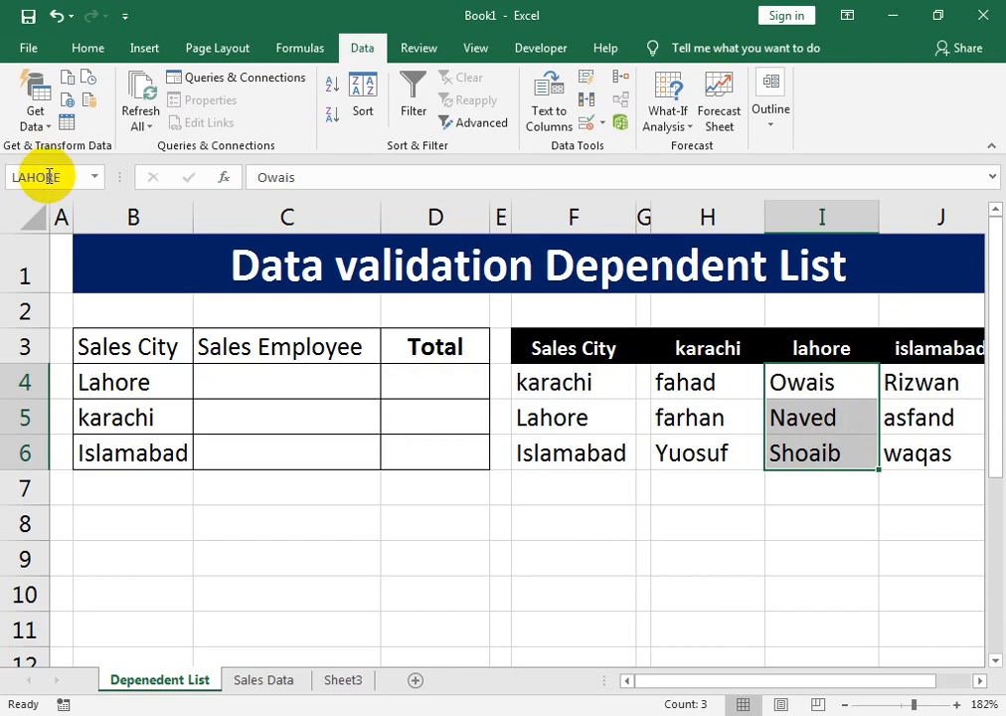
pyautogui.moveTo(899, 385); pyautogui.dragTo(914, 452)
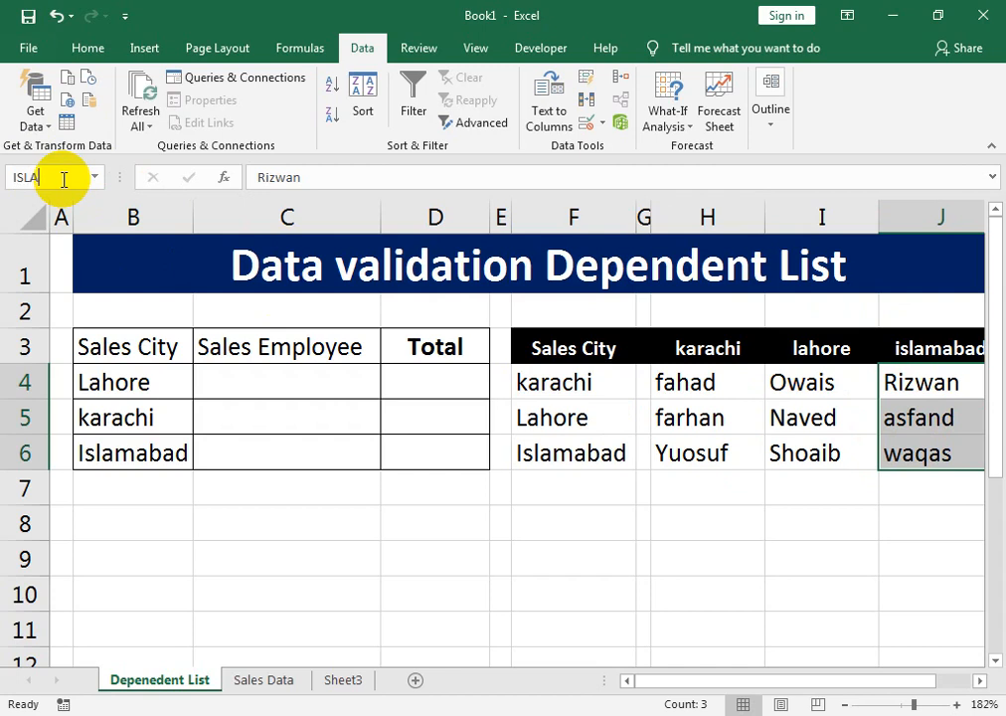
pyautogui.click(63, 177)
pyautogui.write('ISLAMABAD')
pyautogui.press('Return')
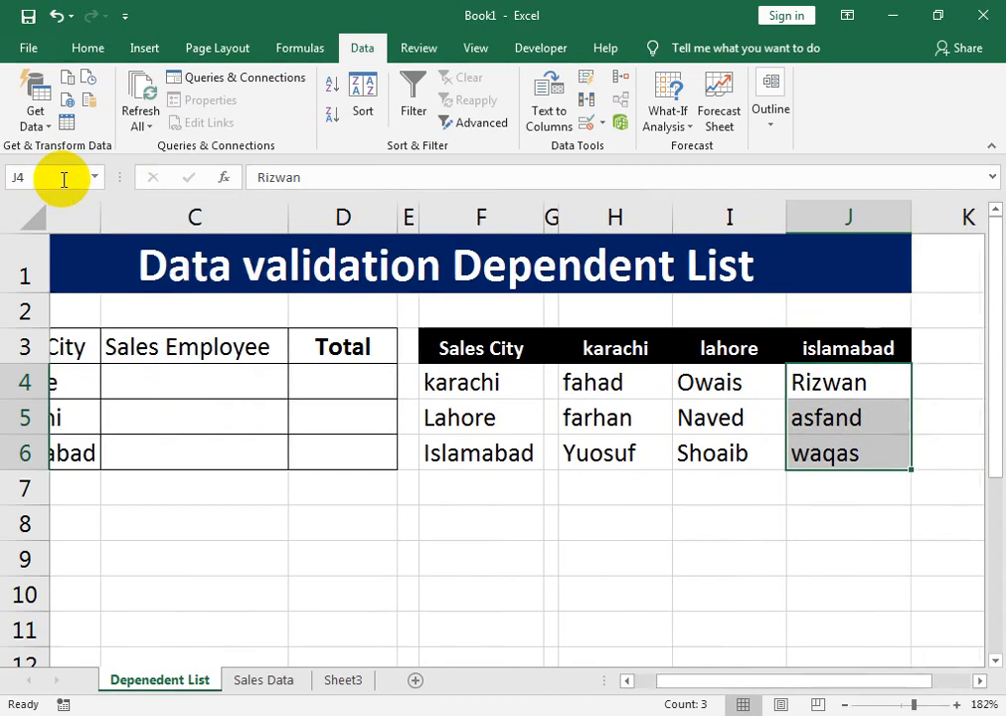
pyautogui.moveTo(943, 686); pyautogui.dragTo(813, 698)
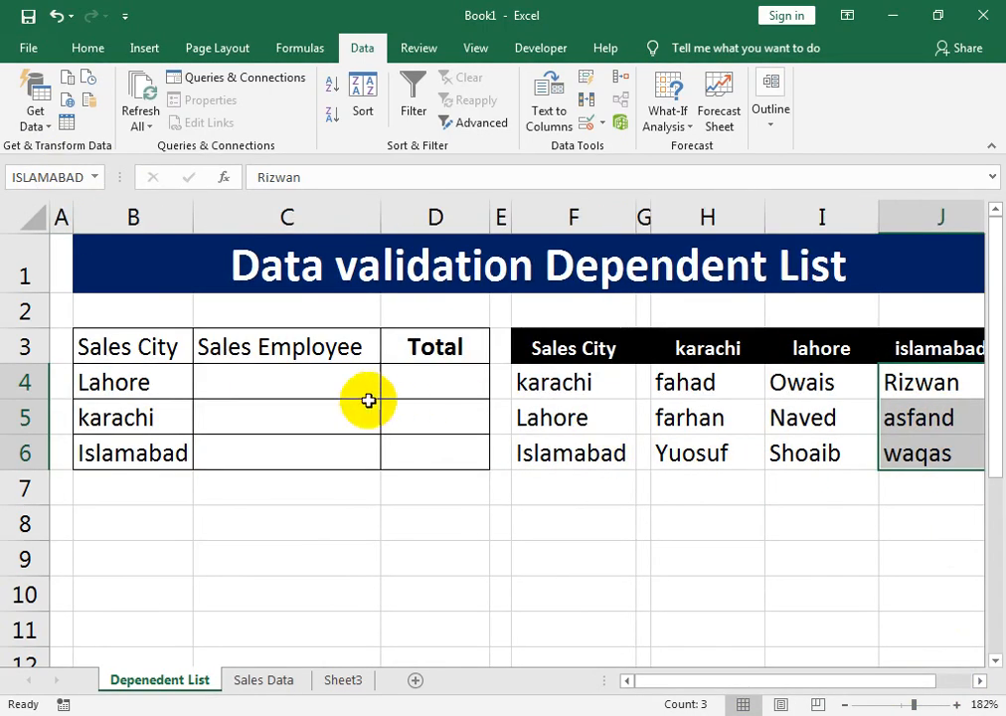
# Check the defined city and employee range names in the Name Manager.
pyautogui.click(332, 384)
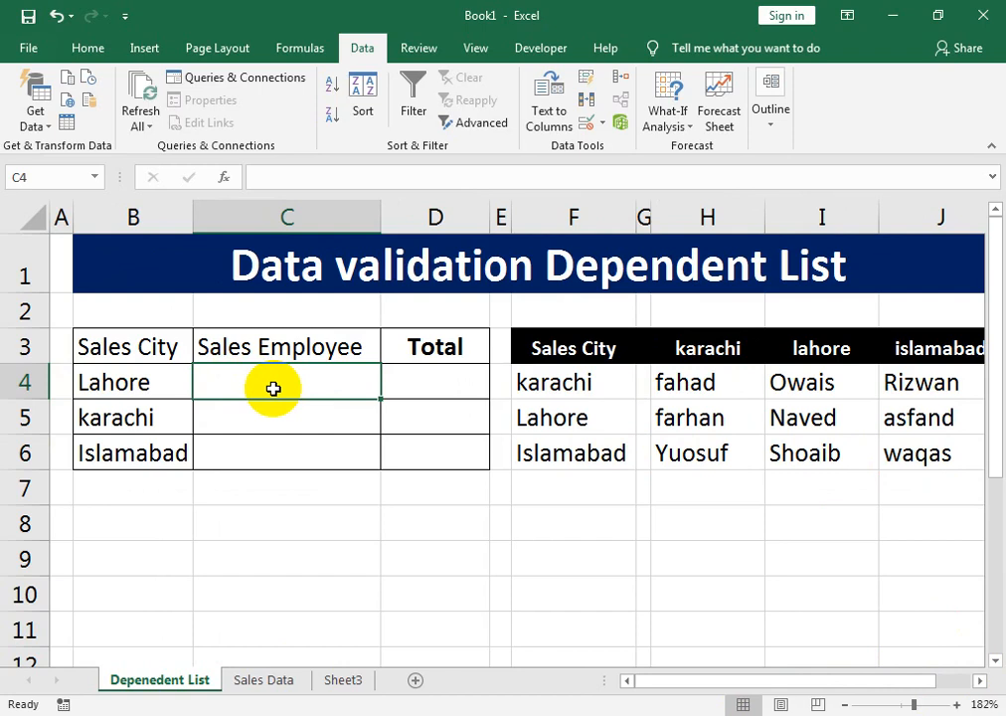
pyautogui.click(298, 50)
pyautogui.click(441, 117)
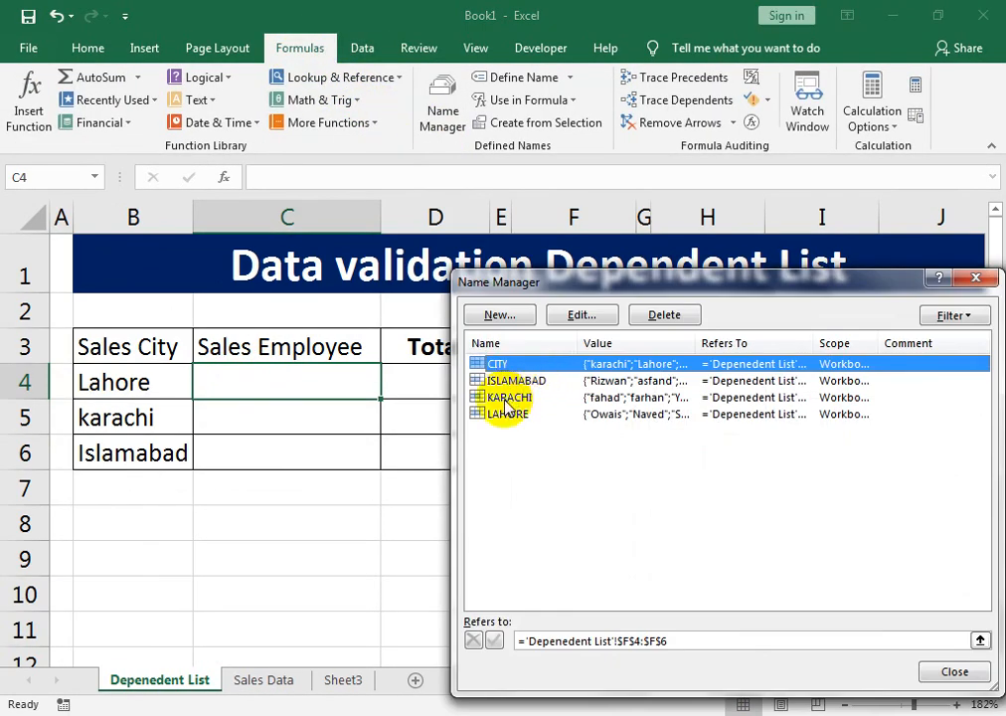
pyautogui.click(952, 673)
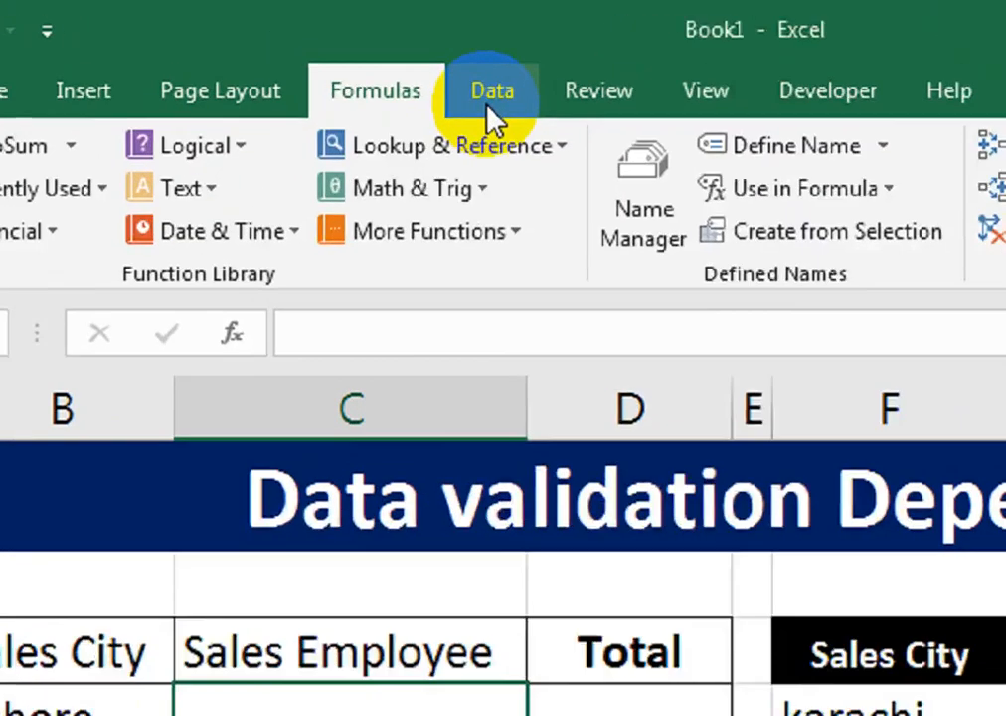
# Add List validation with the source =INDIRECT(B4) to Sales Employee cell C4 and choose the first Lahore employee from its drop-down.
pyautogui.click(362, 55)
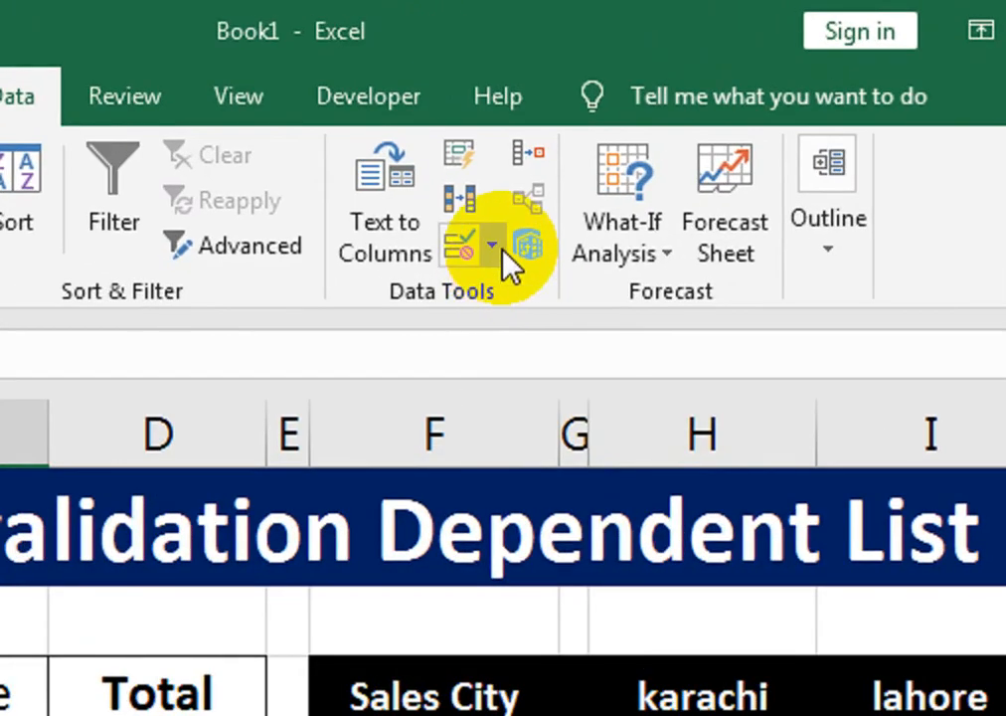
pyautogui.click(500, 249)
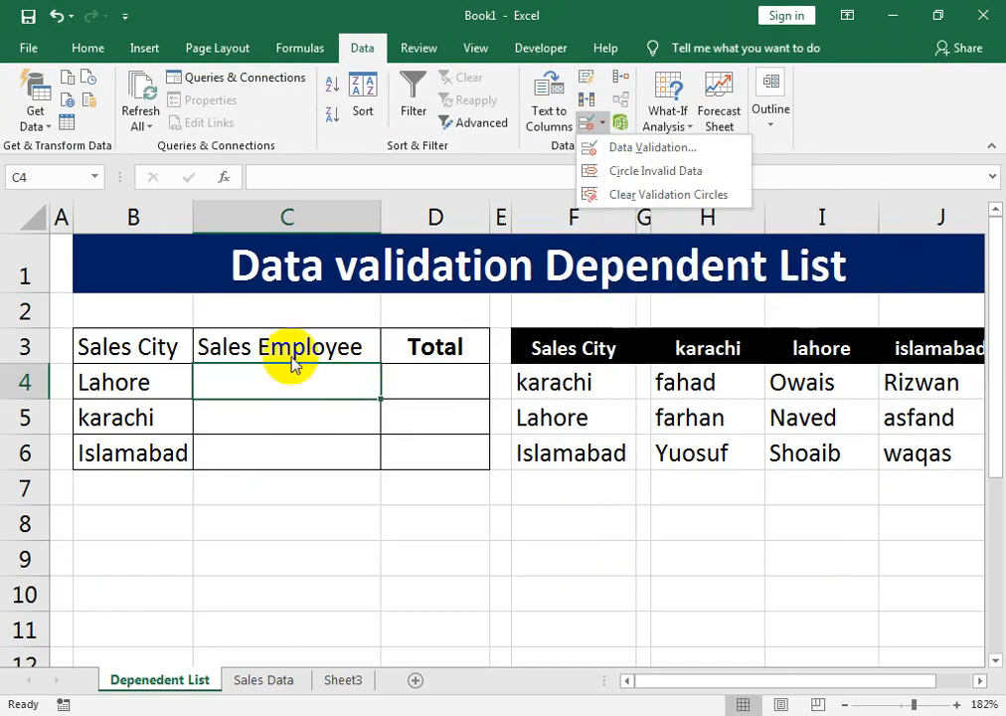
pyautogui.click(682, 156)
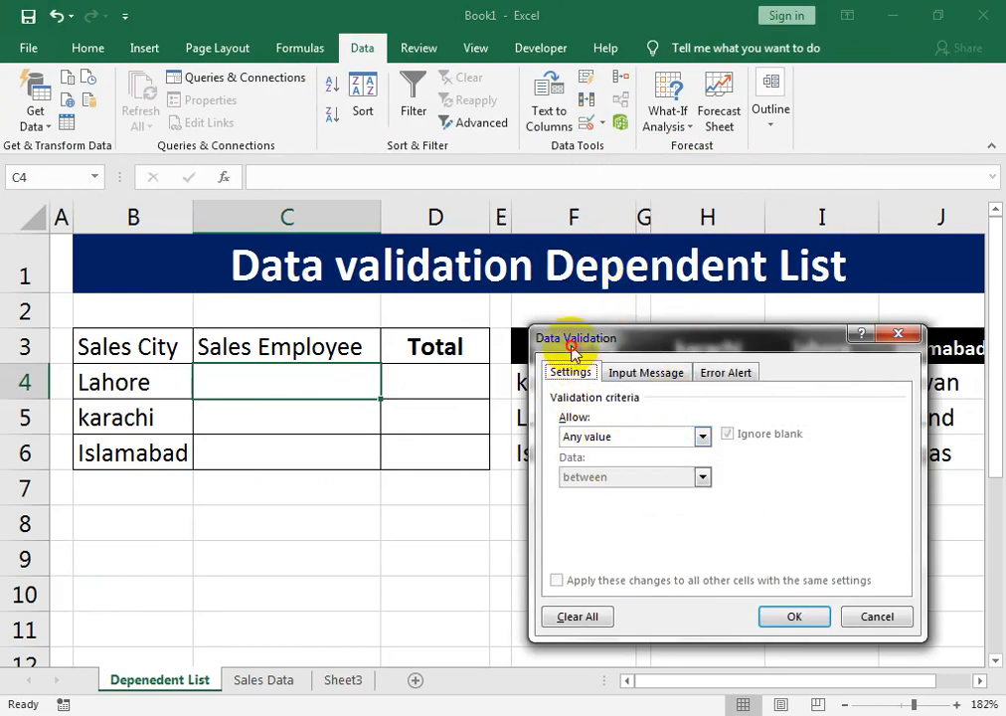
pyautogui.moveTo(571, 343); pyautogui.dragTo(512, 329)
pyautogui.click(550, 432)
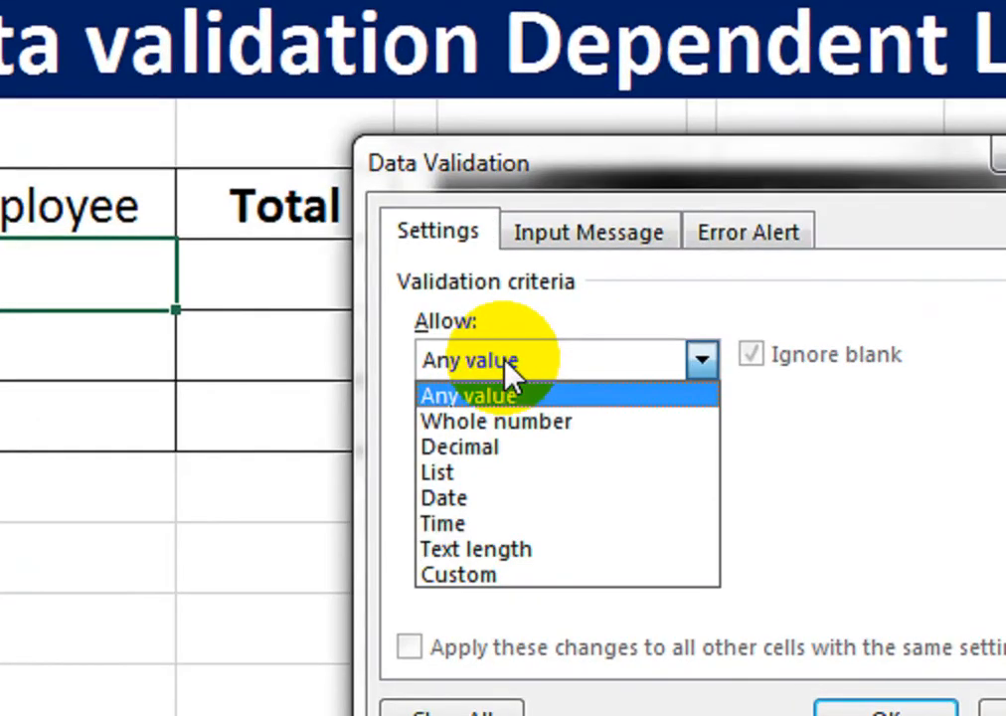
pyautogui.click(483, 472)
pyautogui.click(493, 521)
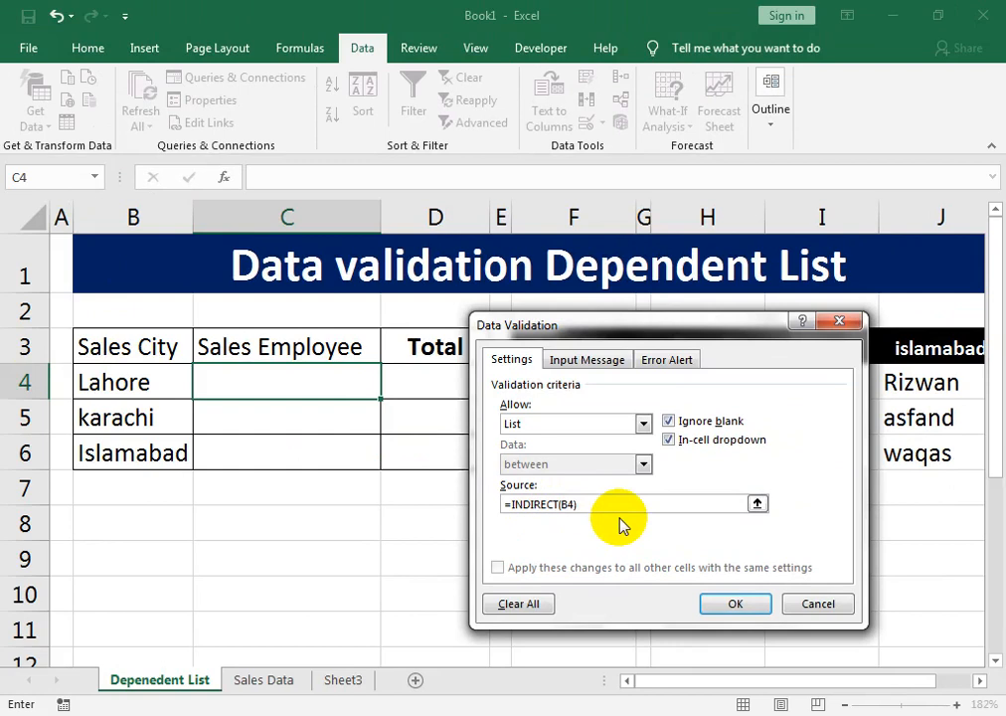
pyautogui.click(733, 606)
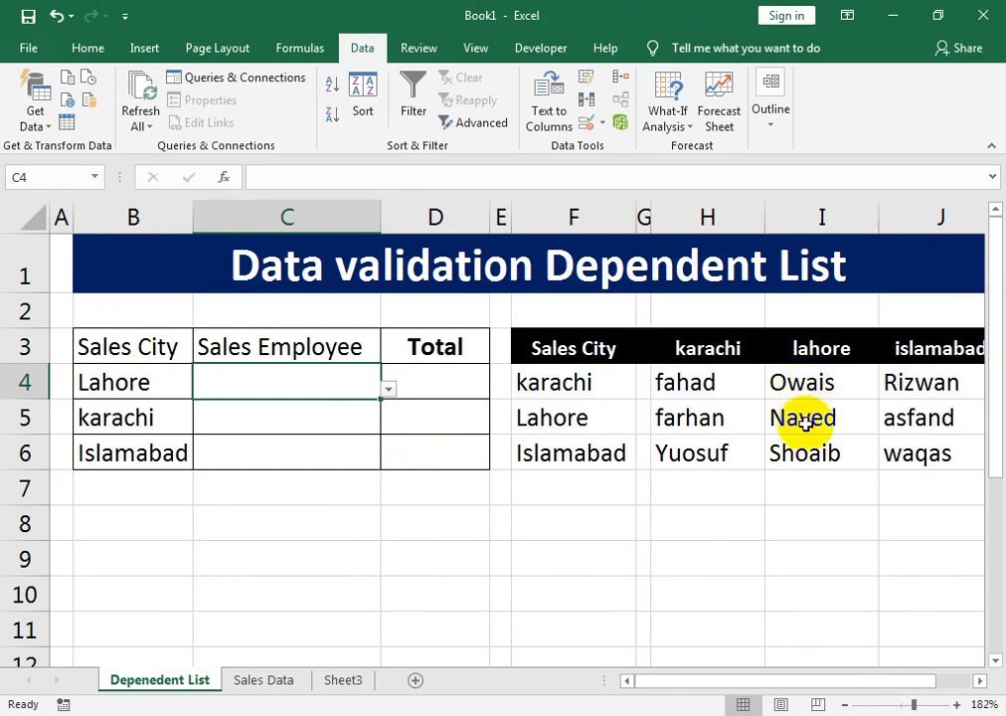
pyautogui.click(389, 389)
pyautogui.click(380, 408)
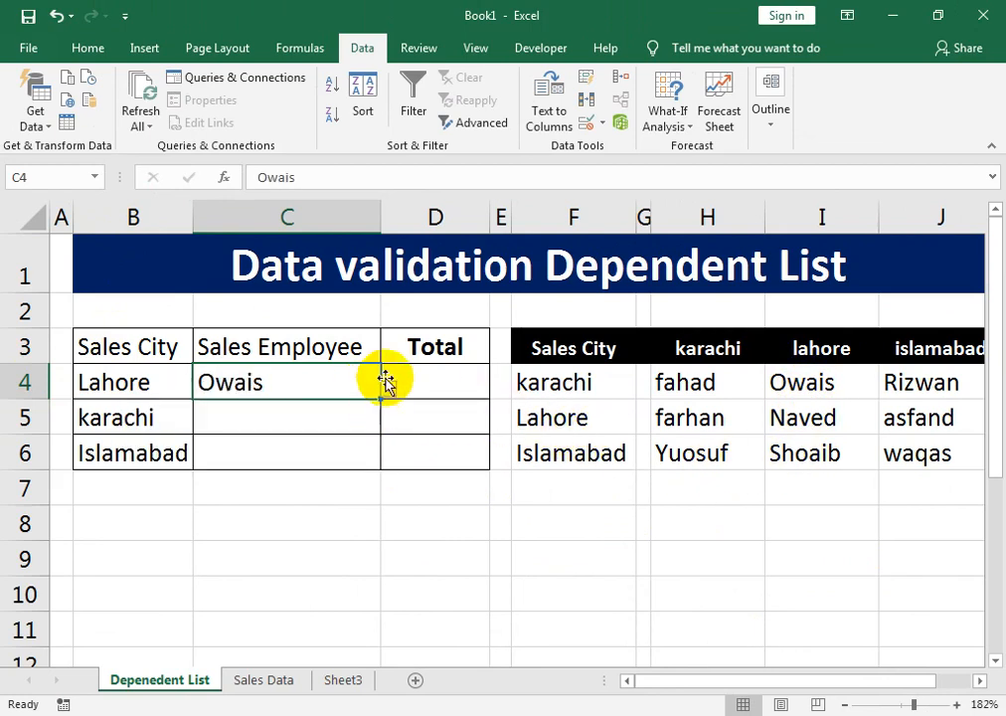
# Copy C4 and paste only its validation into the Sales Employee cells C5:C6.
pyautogui.click(243, 425)
pyautogui.click(326, 386)
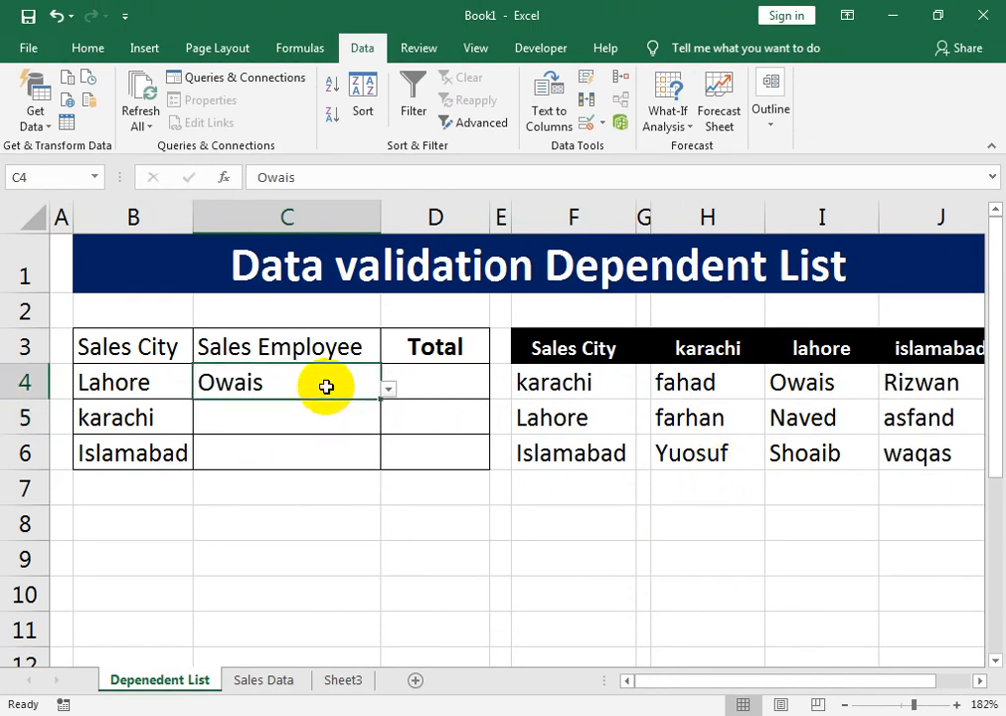
pyautogui.click(87, 47)
pyautogui.click(75, 102)
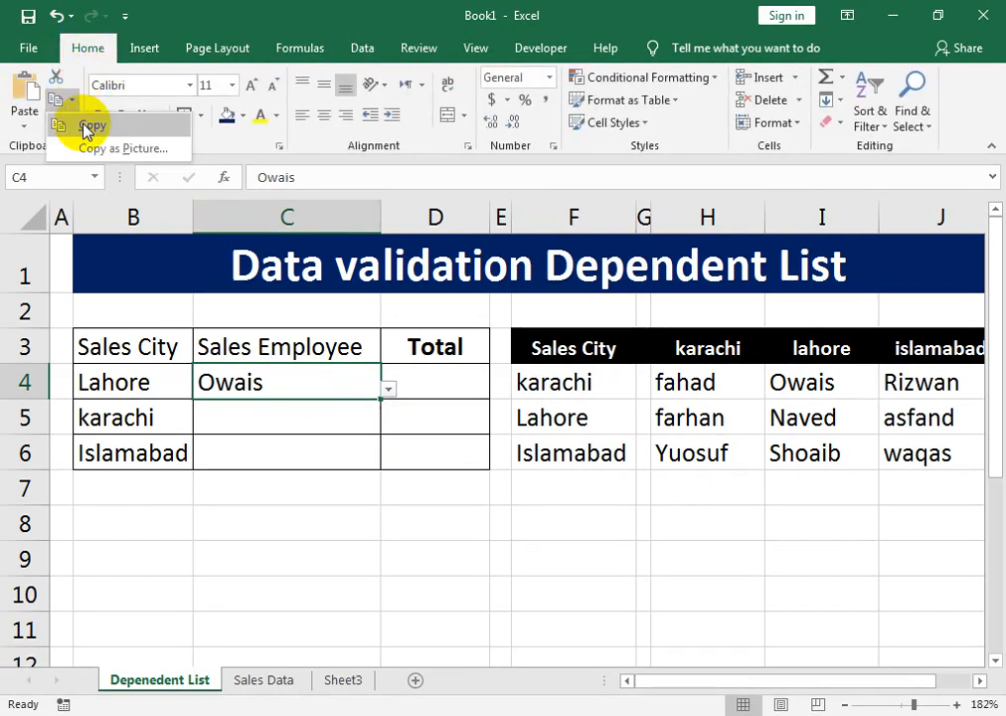
pyautogui.click(89, 126)
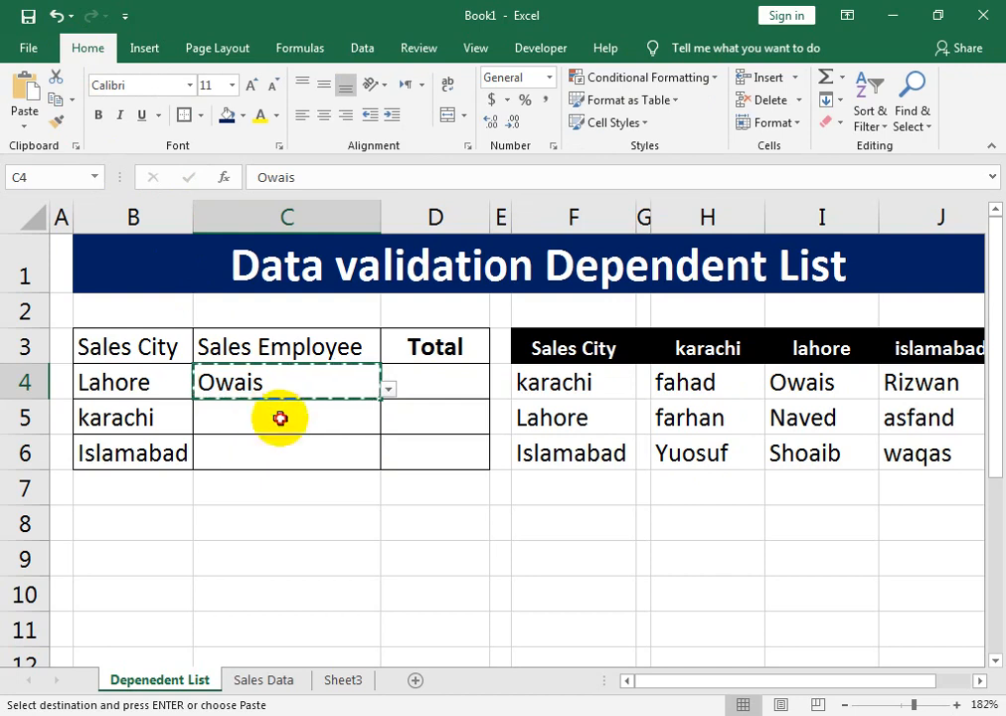
pyautogui.moveTo(277, 418); pyautogui.dragTo(280, 447)
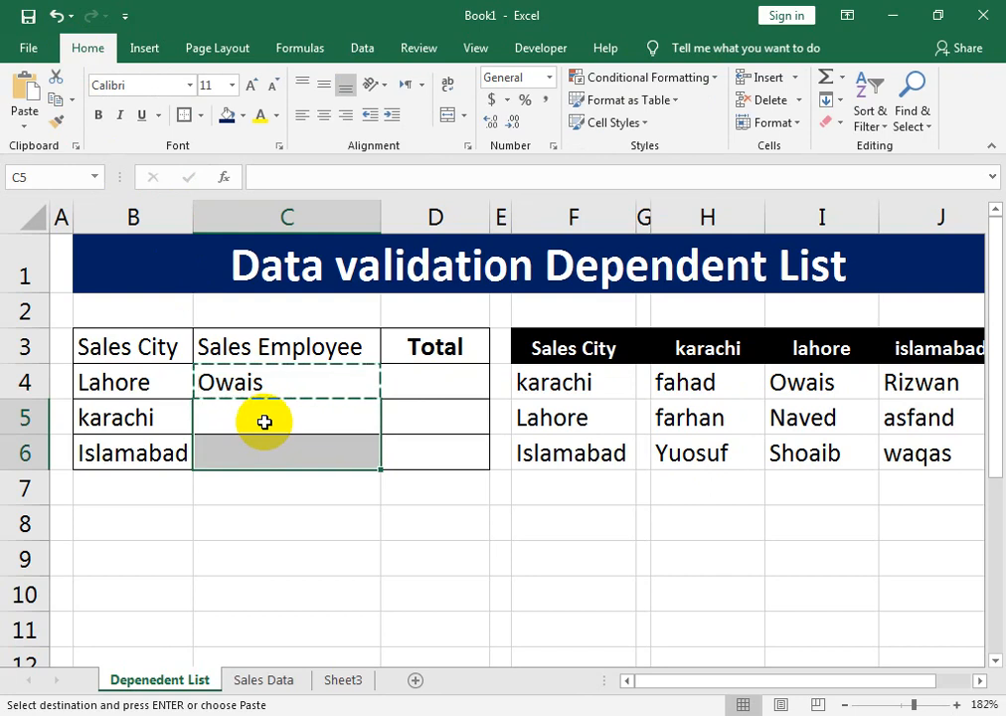
pyautogui.hotkey('ctrl', 'alt', 'v')
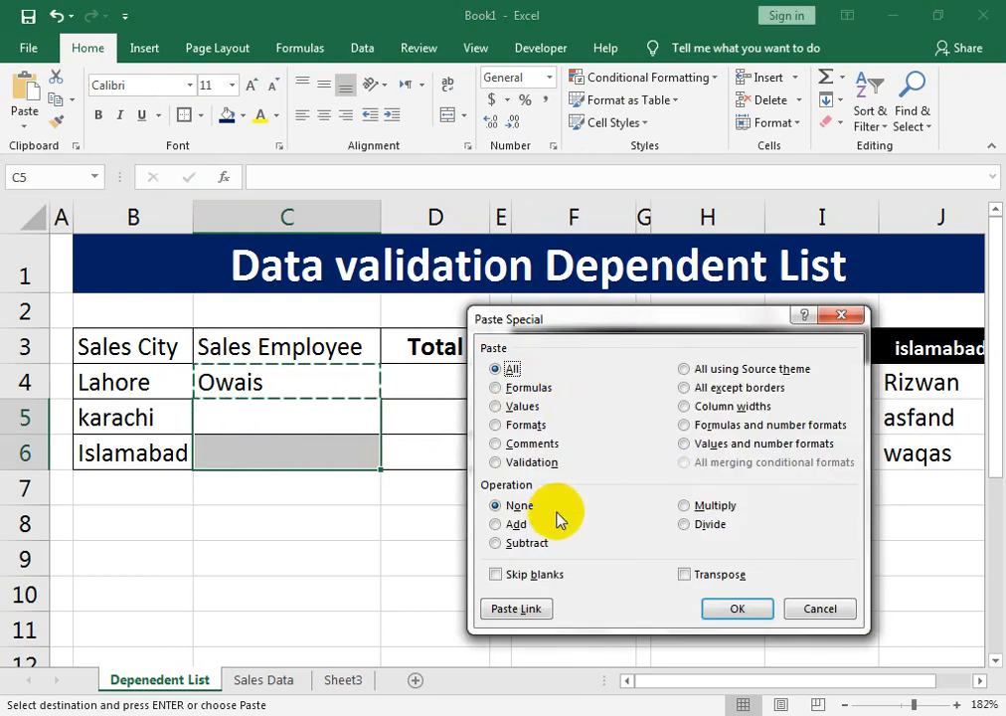
pyautogui.click(496, 462)
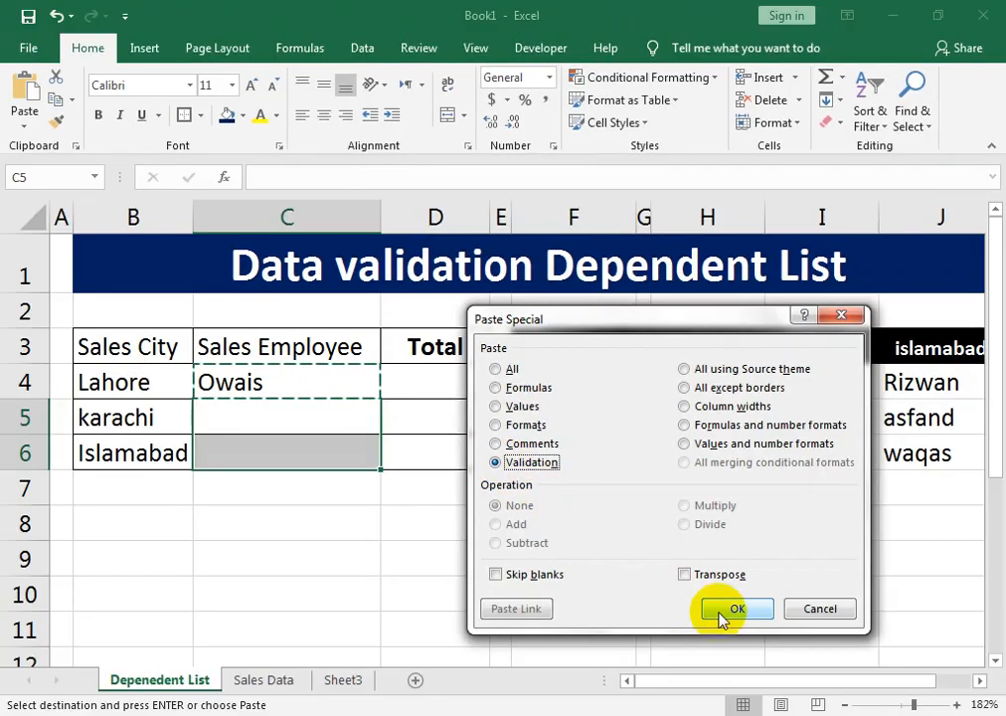
pyautogui.click(723, 610)
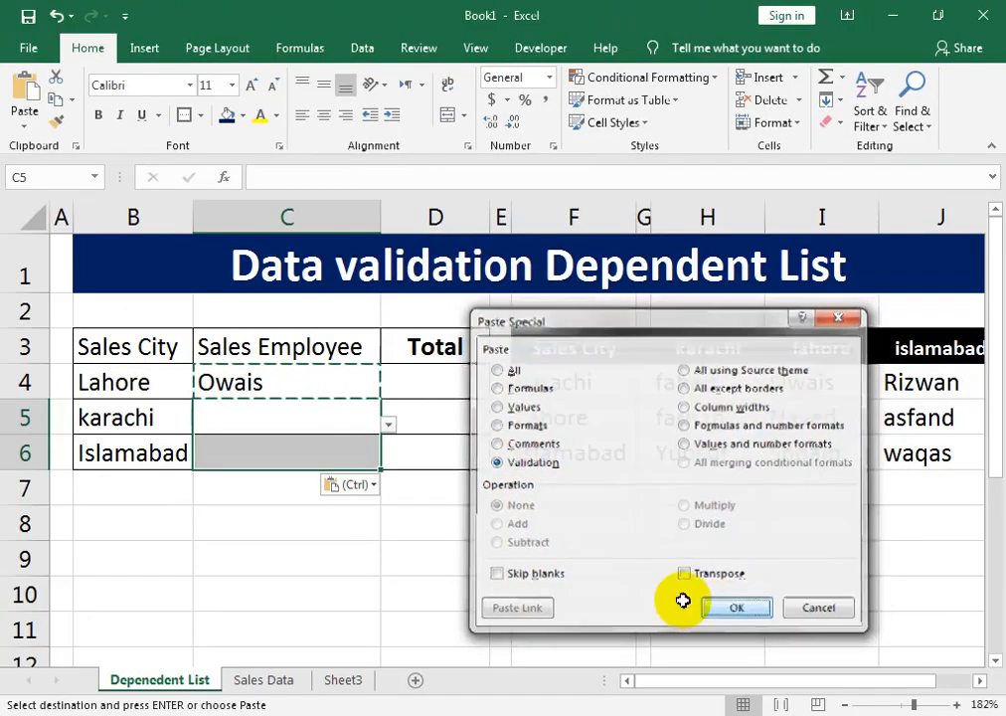
# Choose the second karachi employee in C5 and the first Islamabad employee in C6 from the dependent drop-down lists.
pyautogui.click(320, 381)
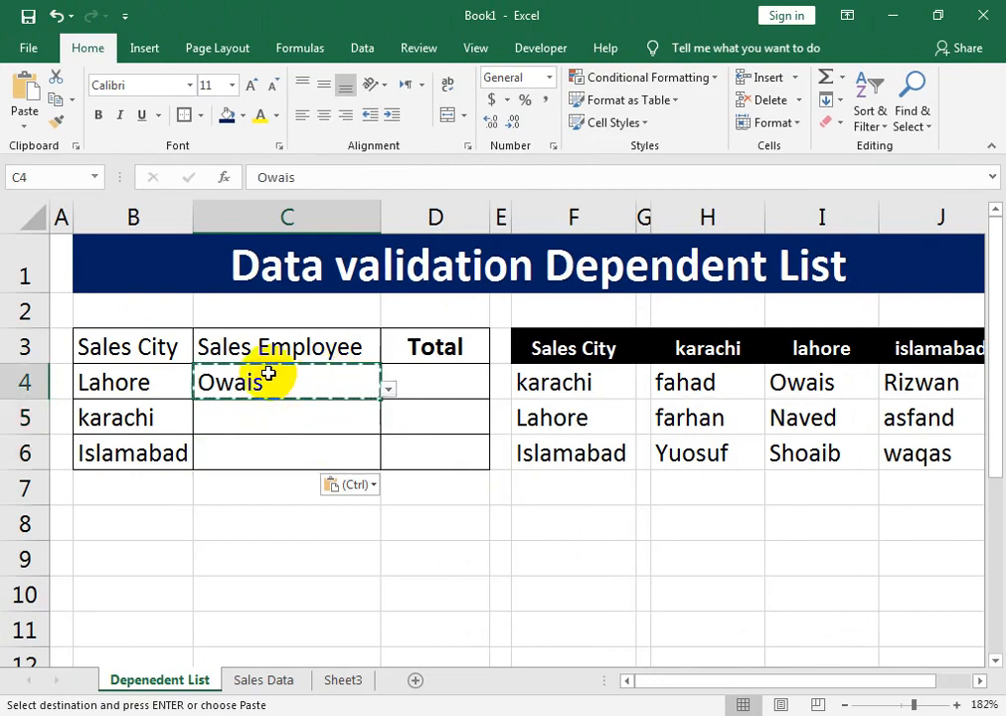
pyautogui.moveTo(290, 415); pyautogui.dragTo(290, 449)
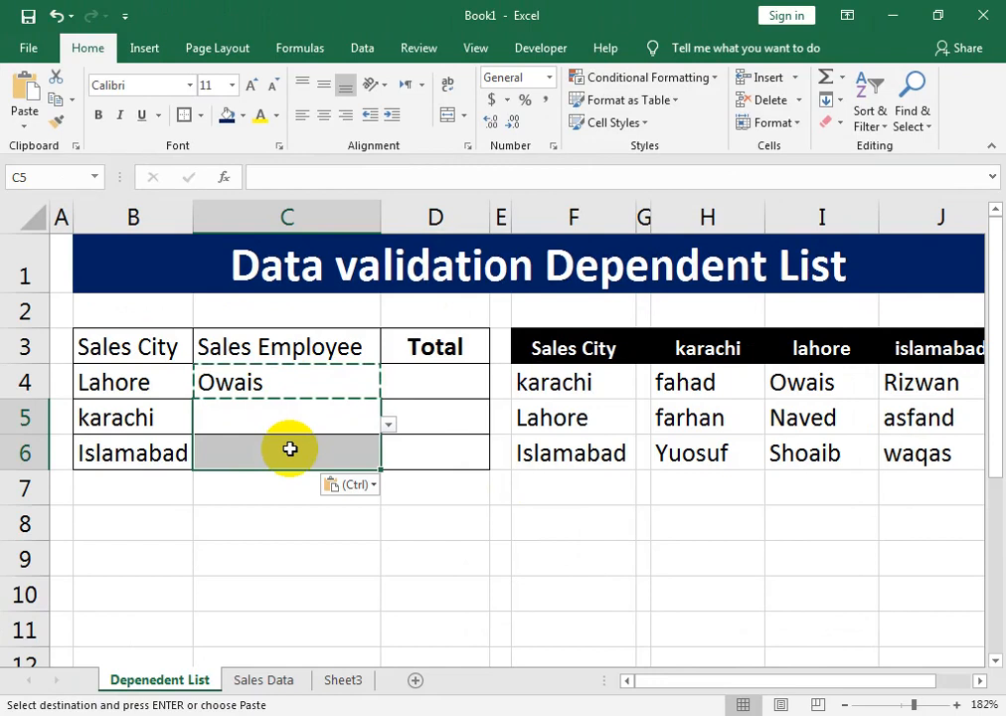
pyautogui.click(344, 431)
pyautogui.click(389, 426)
pyautogui.click(358, 467)
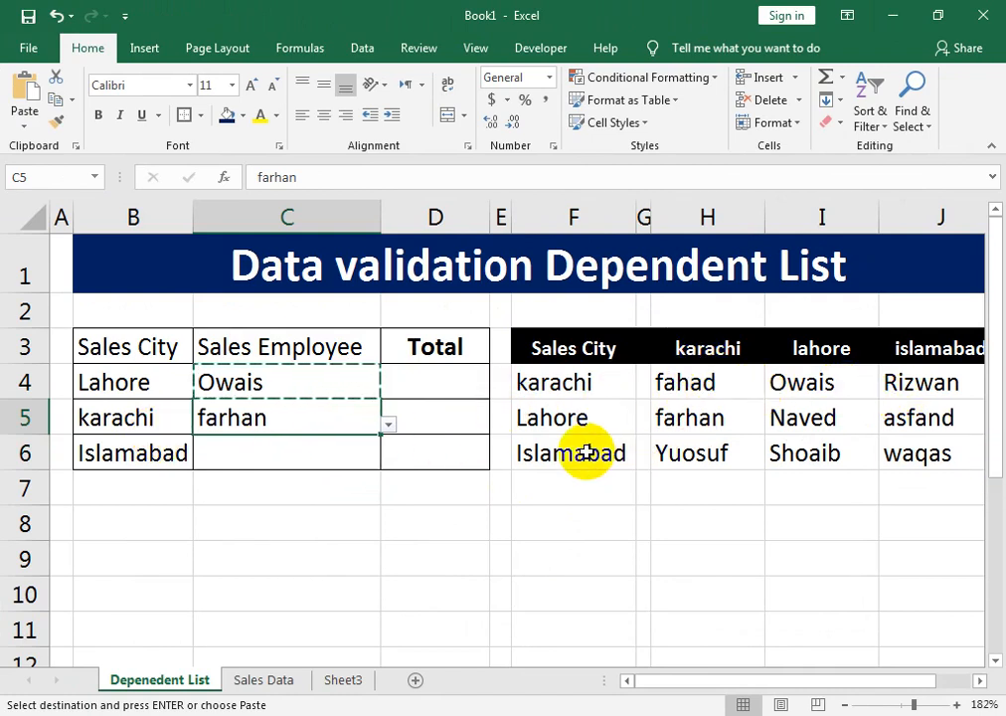
pyautogui.click(390, 426)
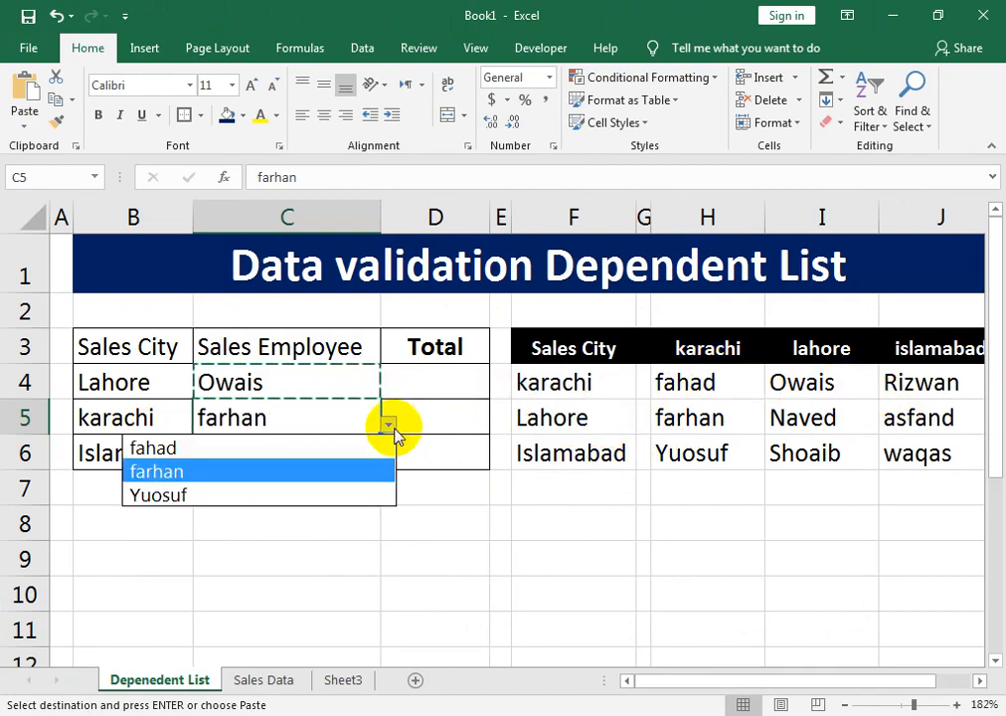
pyautogui.click(370, 471)
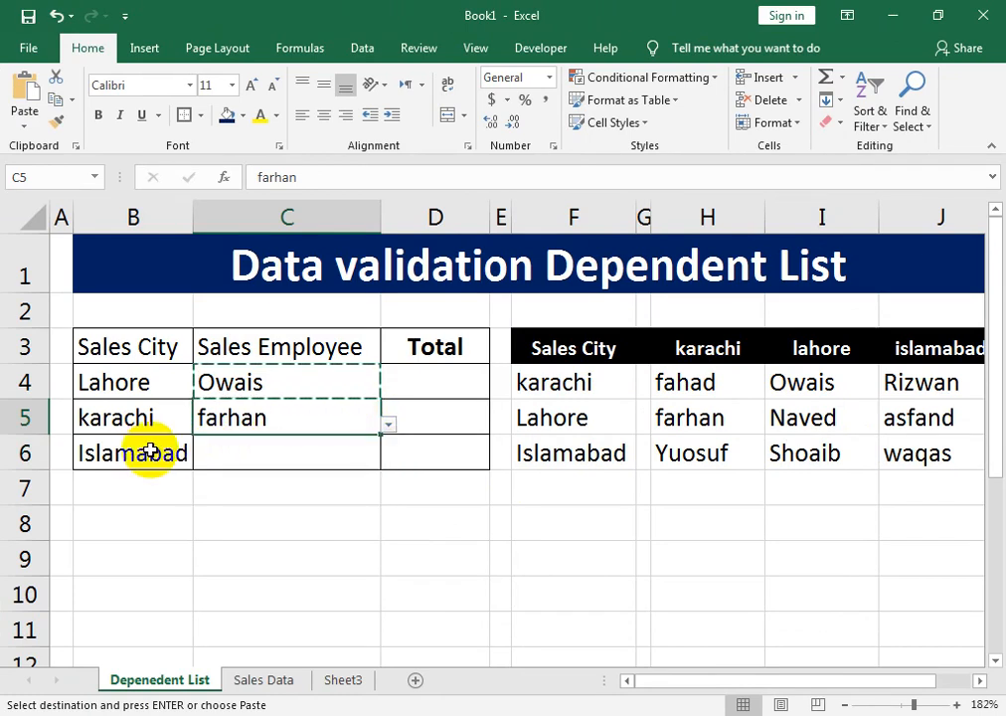
pyautogui.click(279, 460)
pyautogui.click(388, 460)
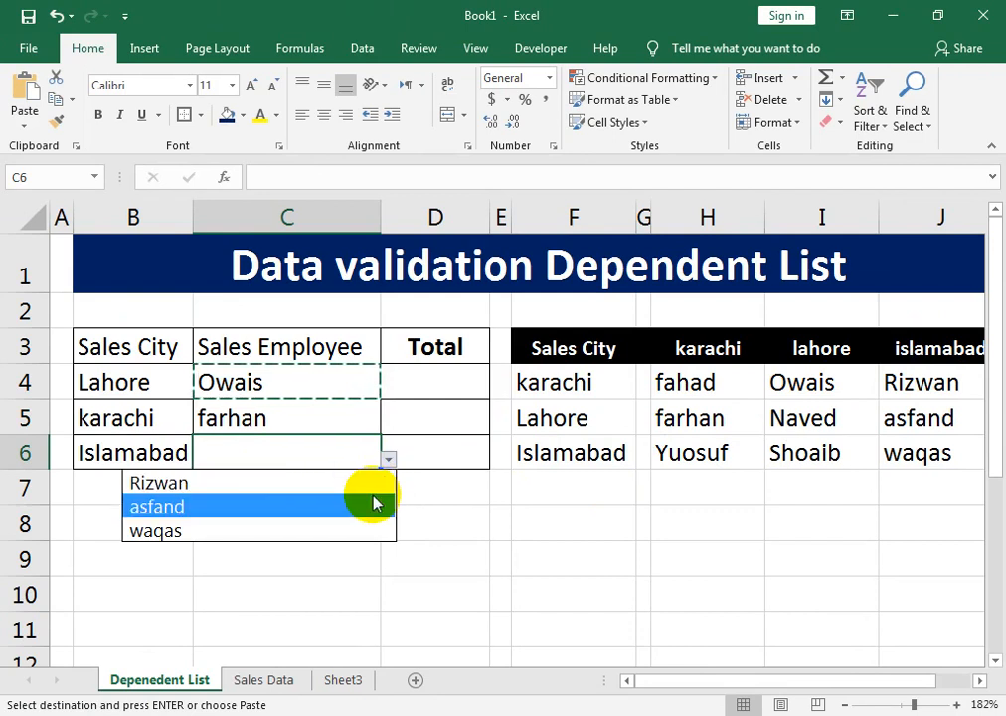
pyautogui.click(372, 487)
# Examine the employee names on the Sales Data sheet and the formula behind the first employee's total in O5.
pyautogui.click(453, 381)
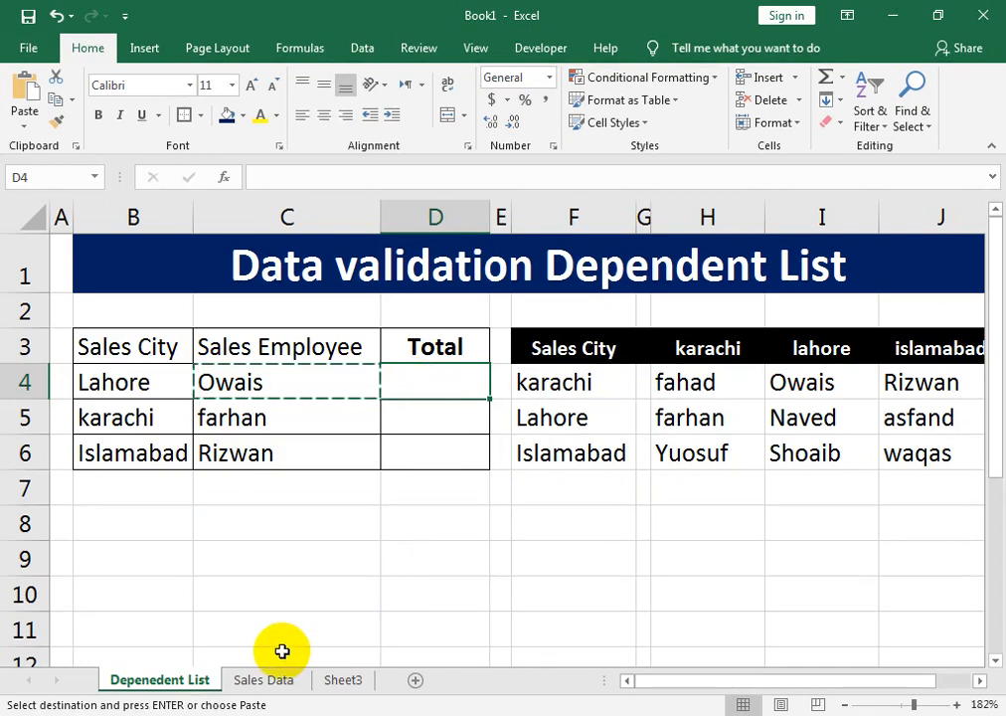
pyautogui.click(277, 688)
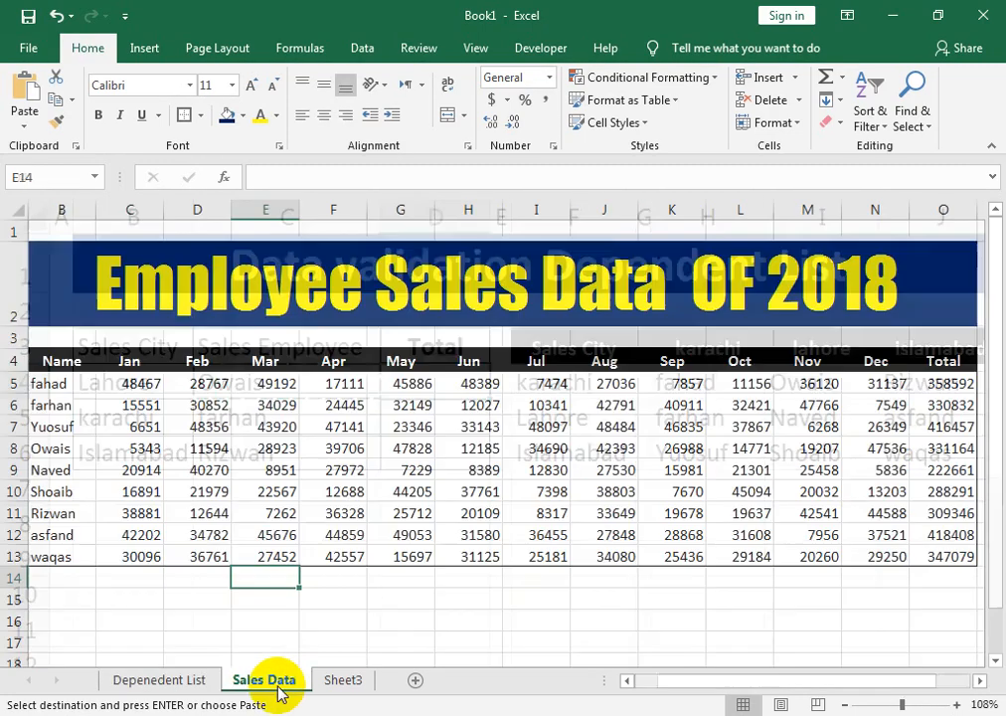
pyautogui.moveTo(70, 366); pyautogui.dragTo(62, 537)
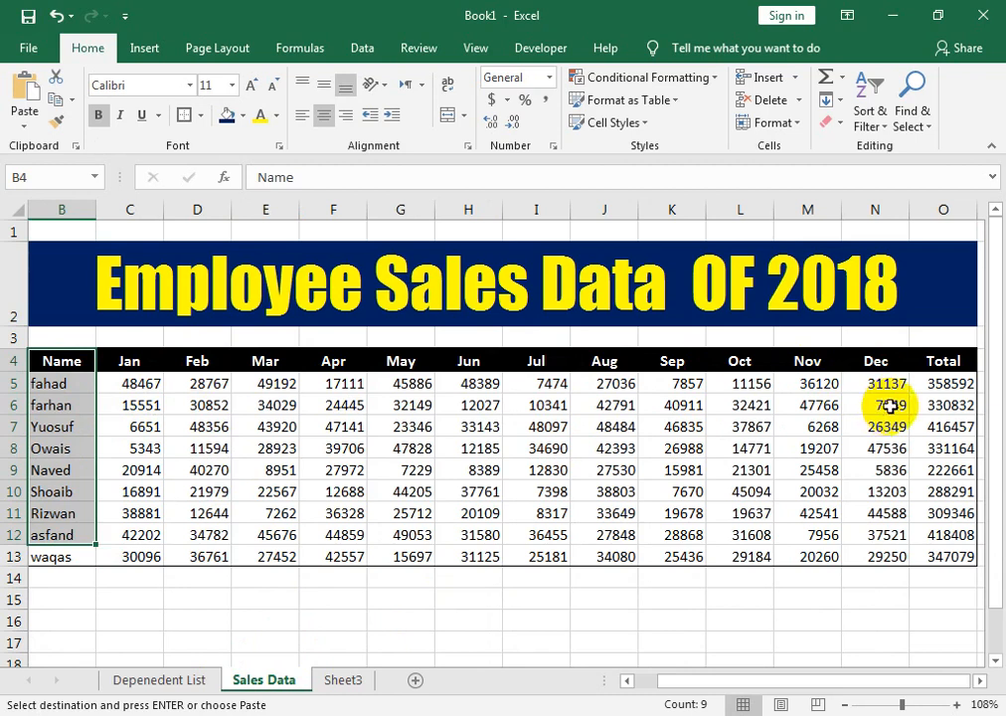
pyautogui.doubleClick(922, 384)
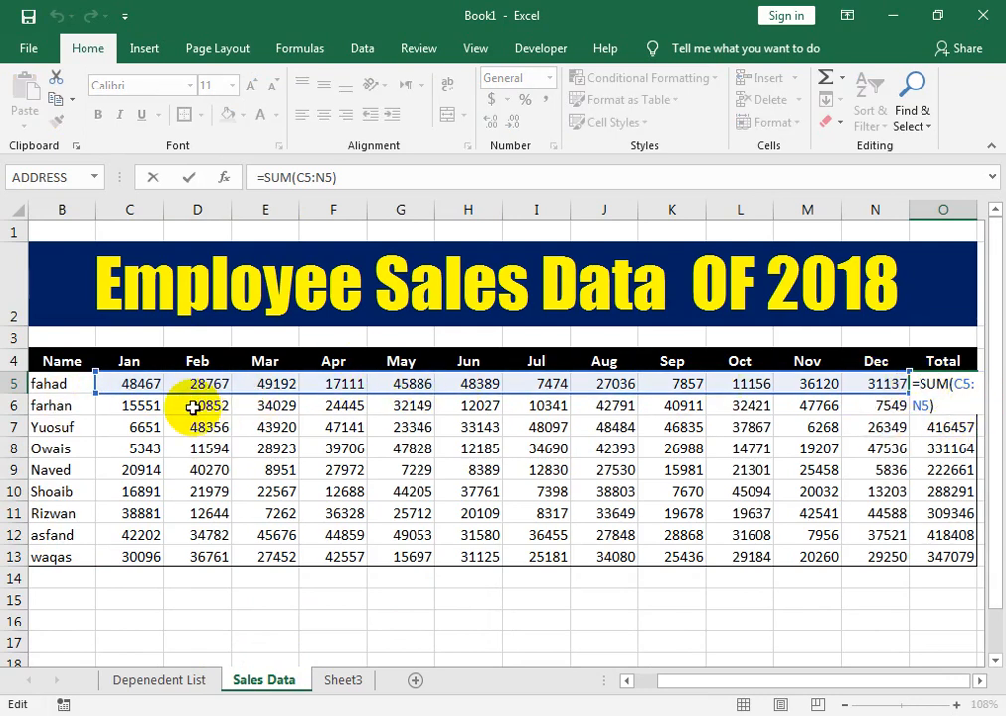
pyautogui.press('Return')
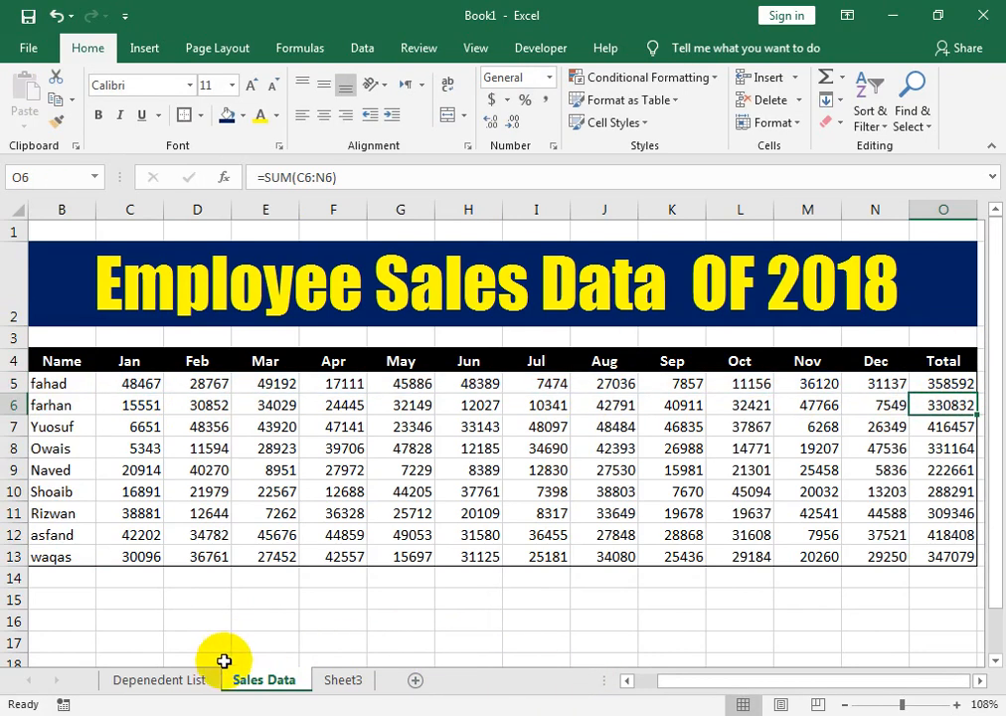
# Begin a formula in Total cell D4 of the Depenedent List sheet with IFERROR wrapping a VLOOKUP that uses C4 as lookup value.
pyautogui.click(169, 684)
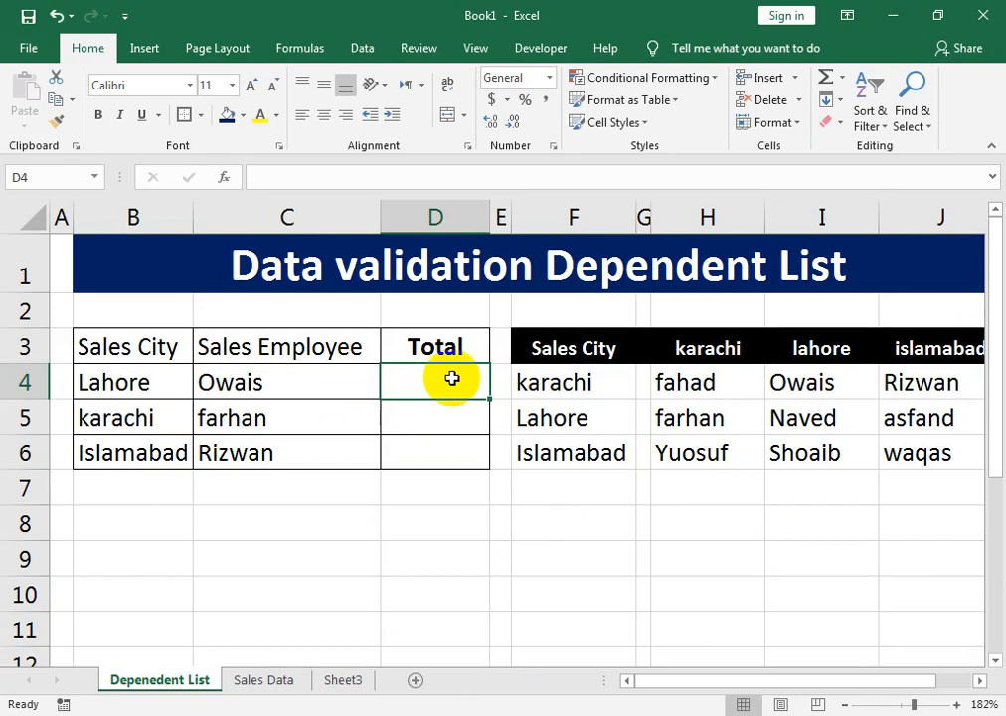
pyautogui.write('=')
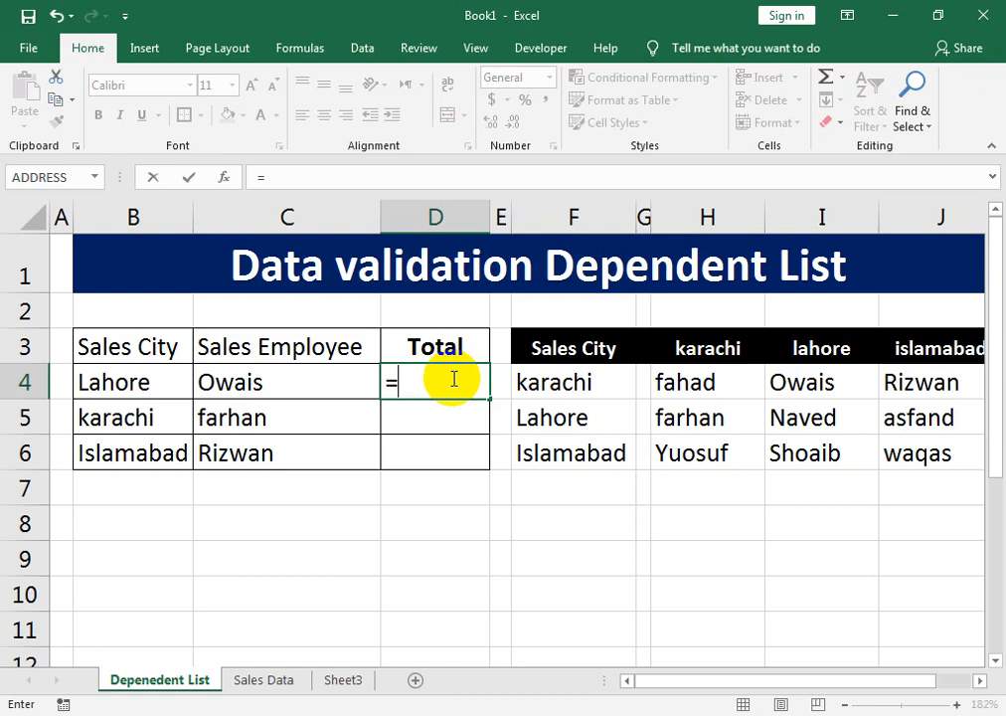
pyautogui.write('IF')
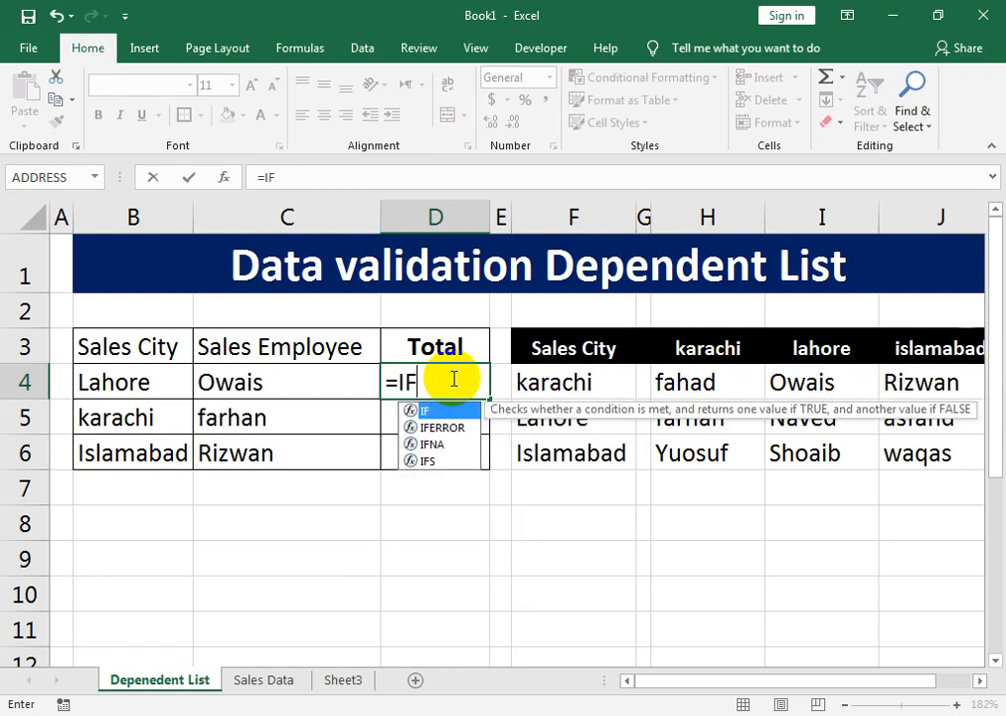
pyautogui.press('Down')
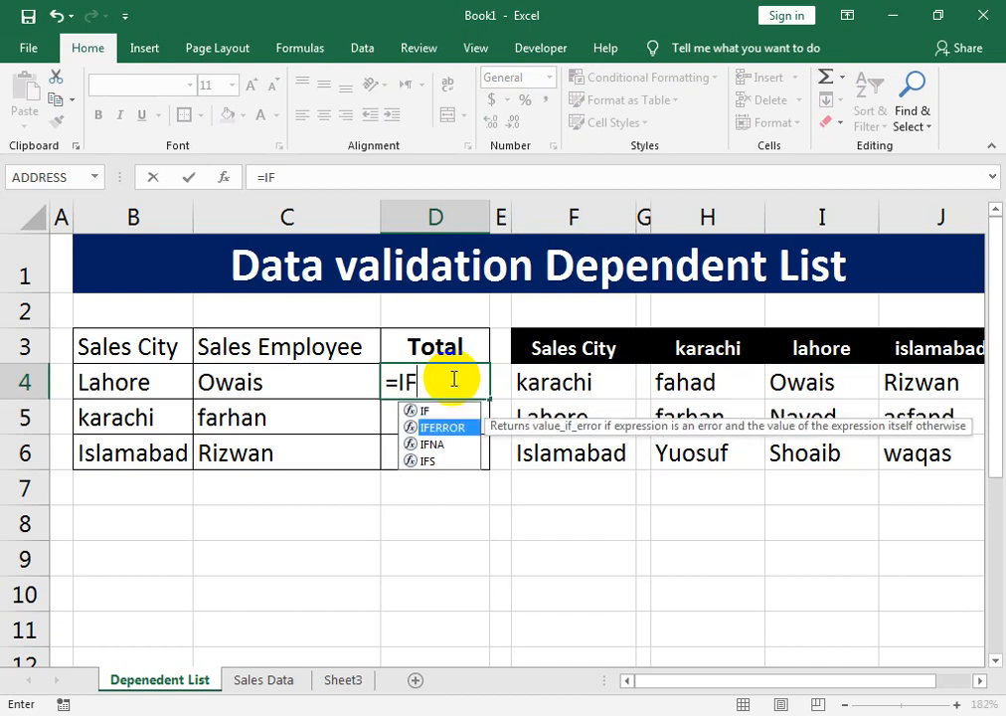
pyautogui.press('Tab')
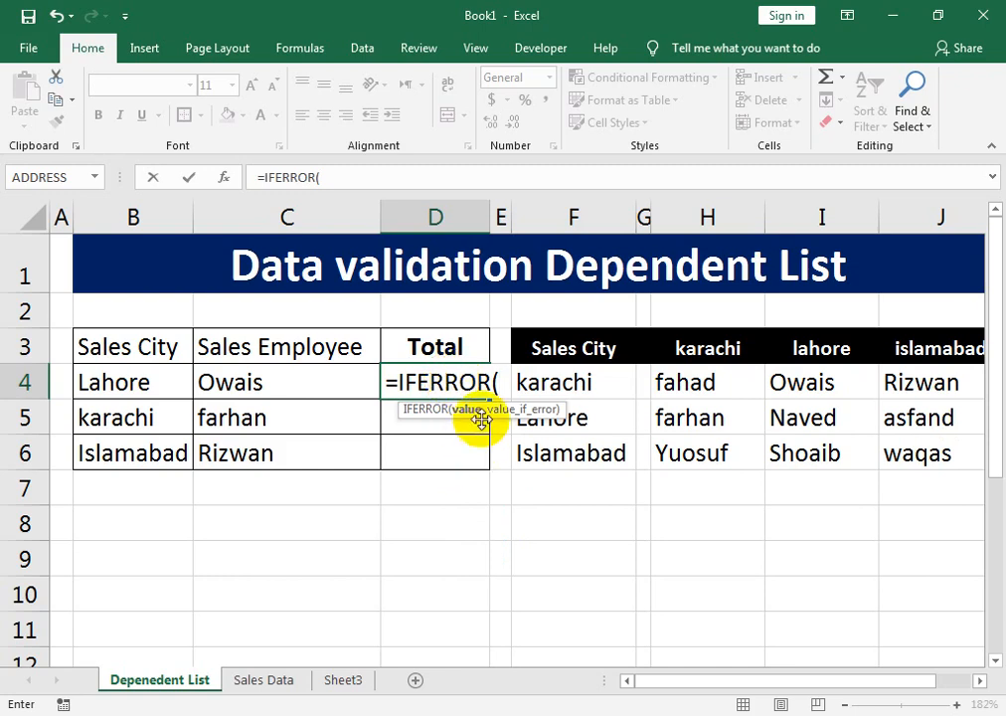
pyautogui.write('VLO')
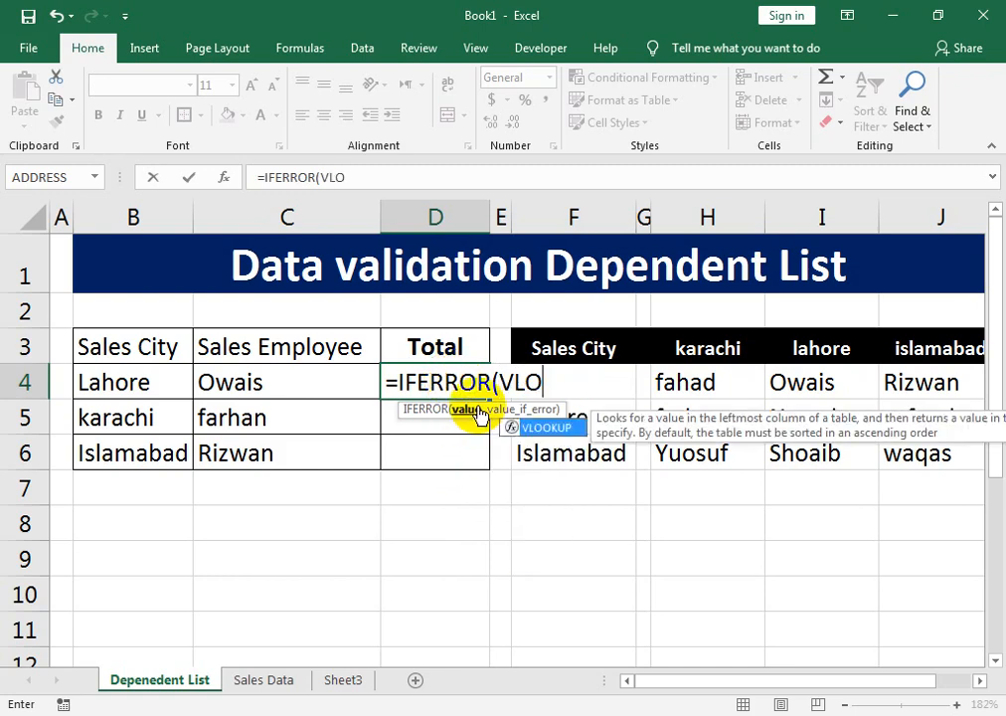
pyautogui.press('Tab')
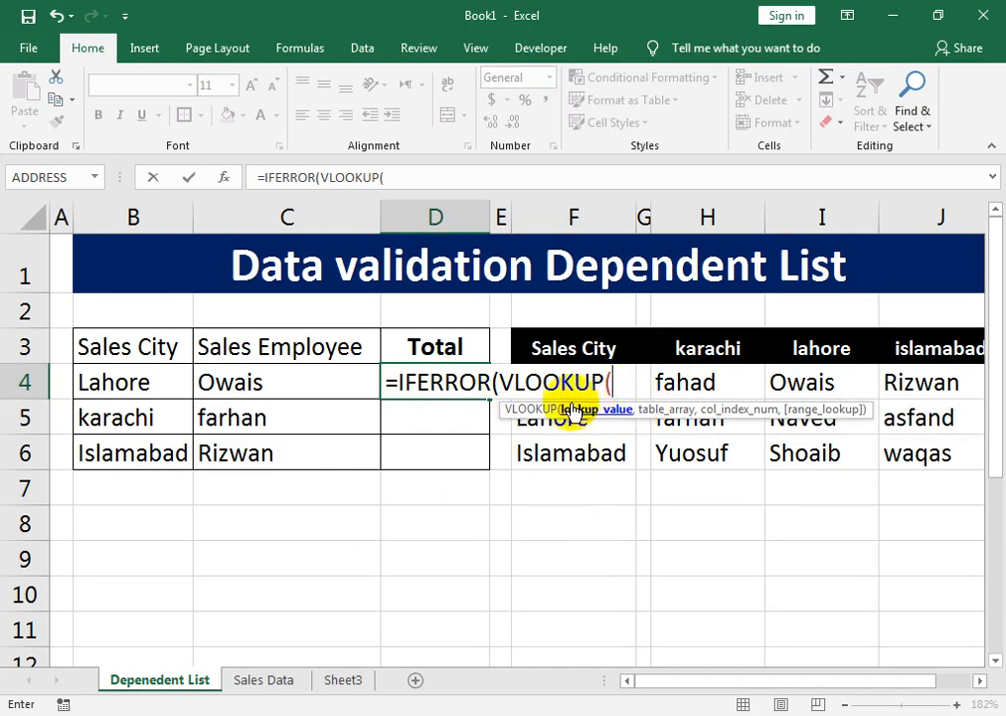
pyautogui.click(268, 380)
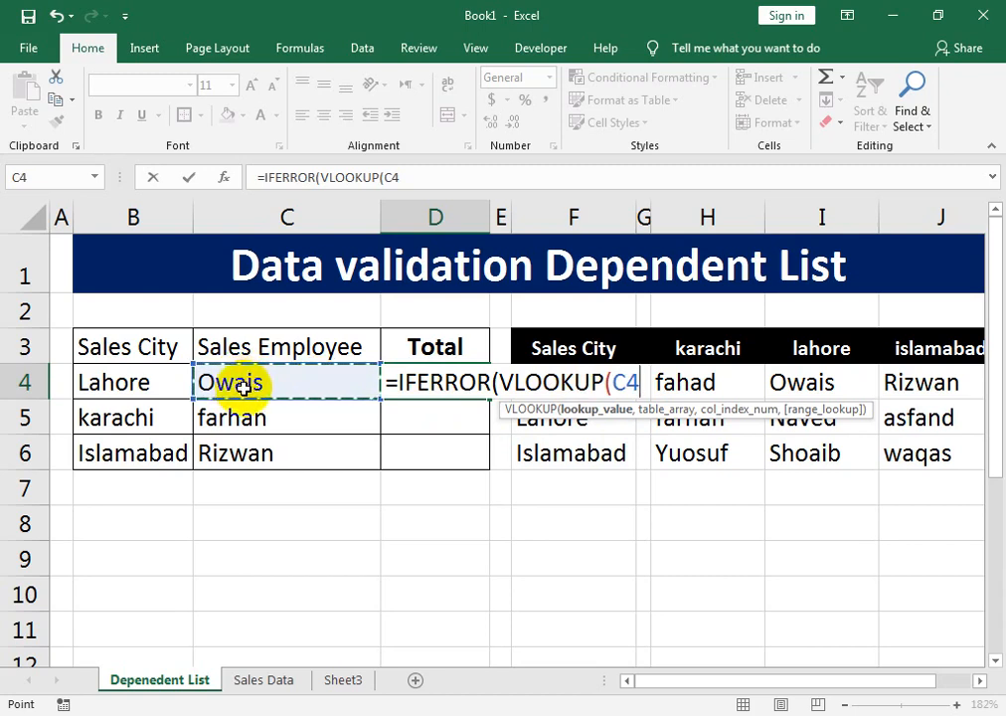
pyautogui.write(',')
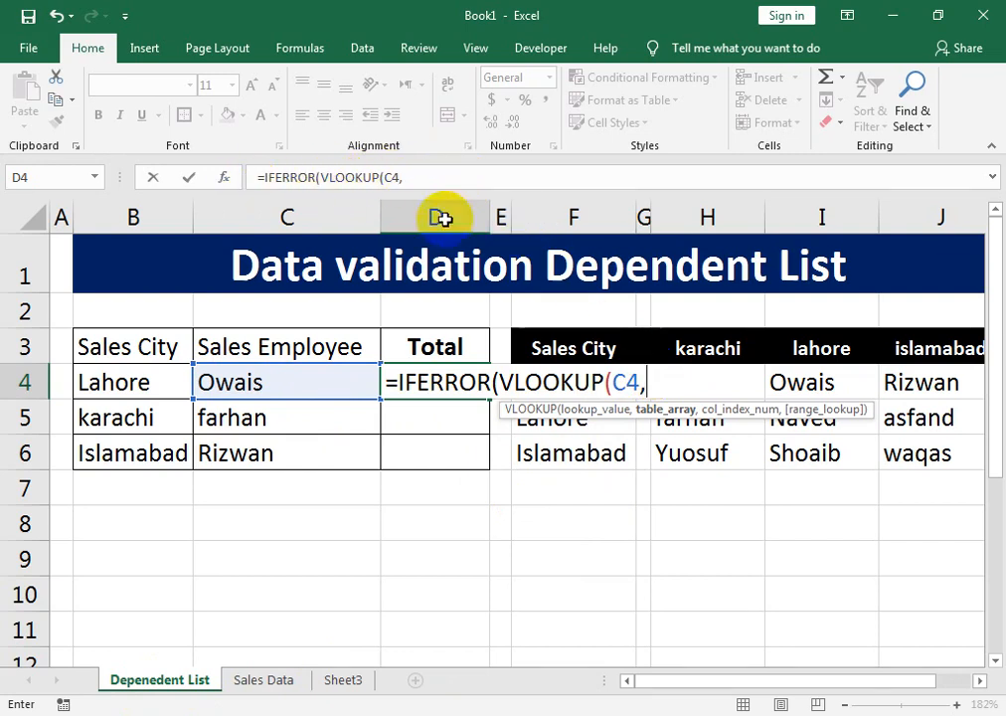
# Set the VLOOKUP table array to the Sales Data range B4:O13 as the absolute reference $B$4:$O$13.
pyautogui.click(267, 680)
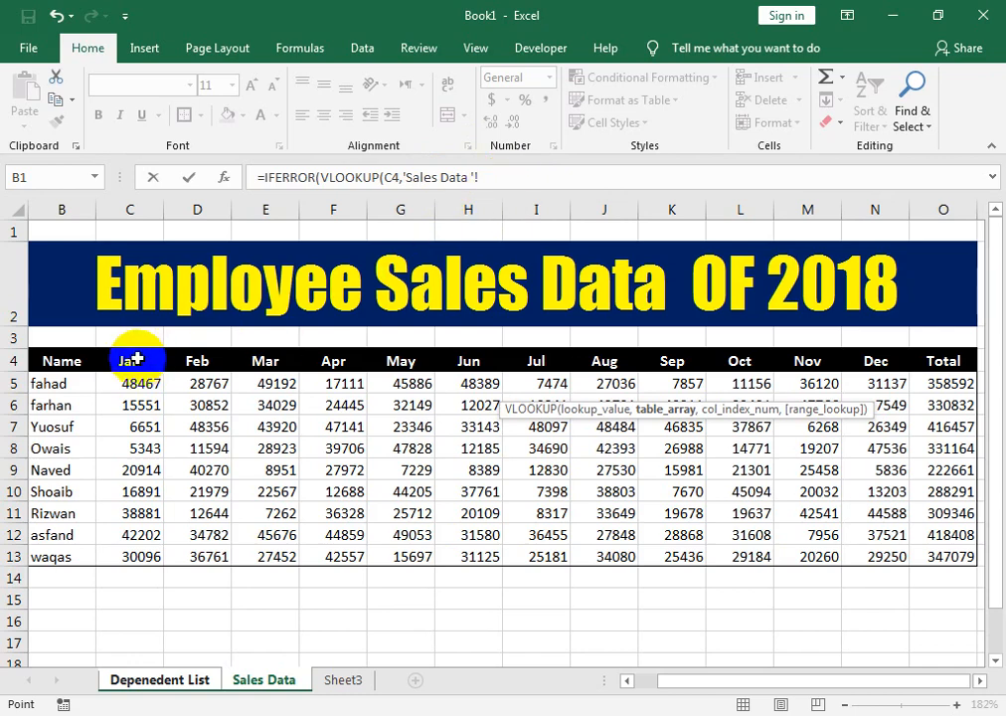
pyautogui.moveTo(68, 360); pyautogui.dragTo(919, 557)
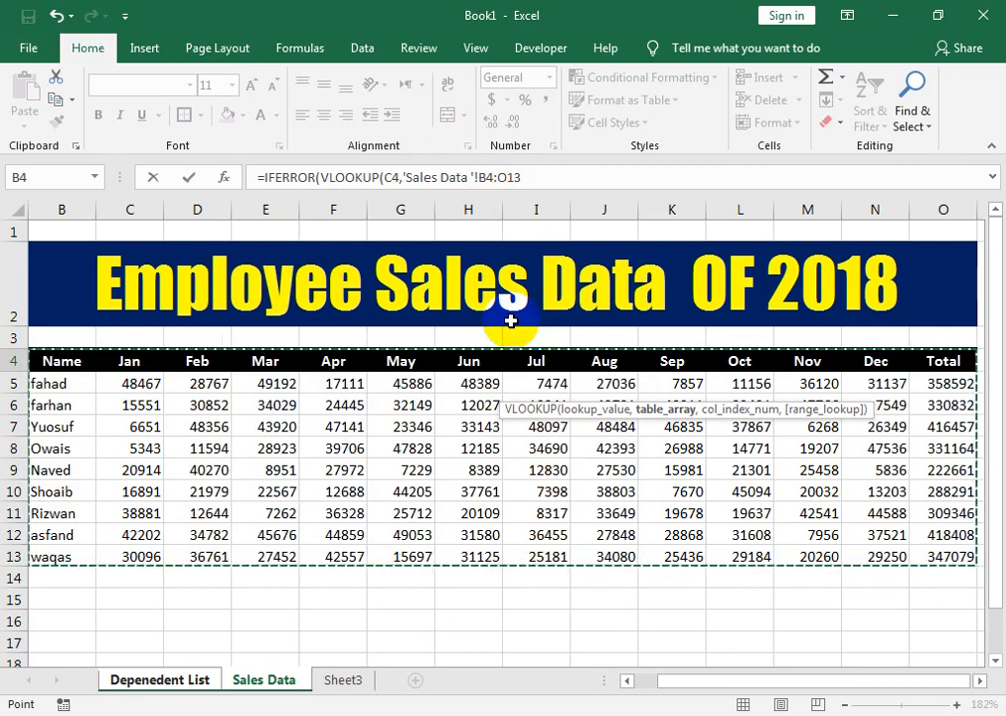
pyautogui.press('F4')
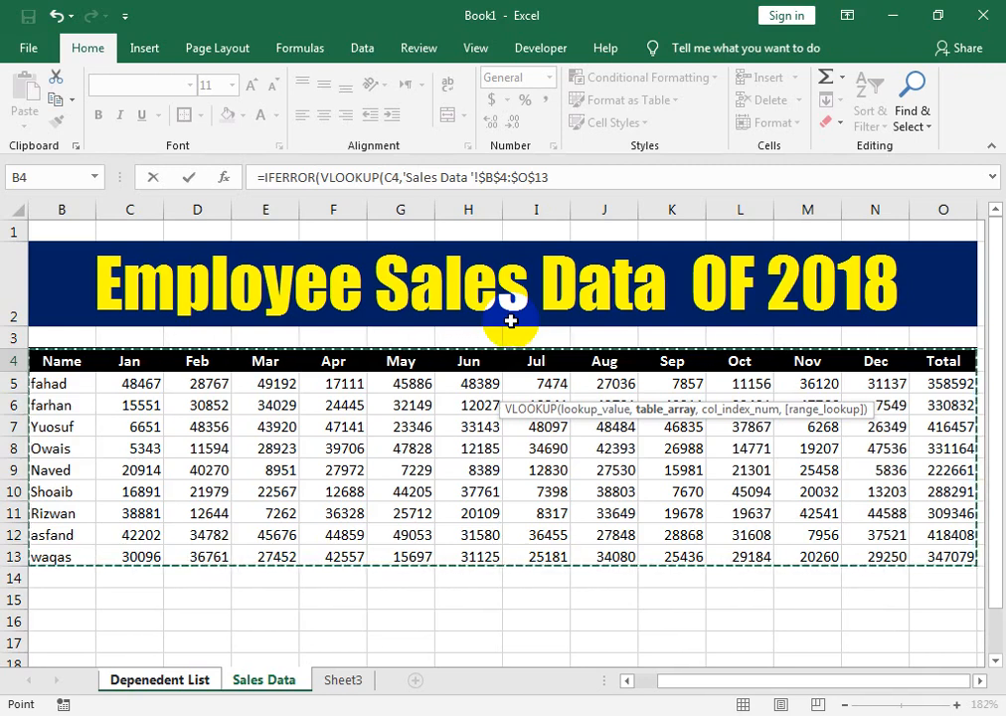
pyautogui.write(',')
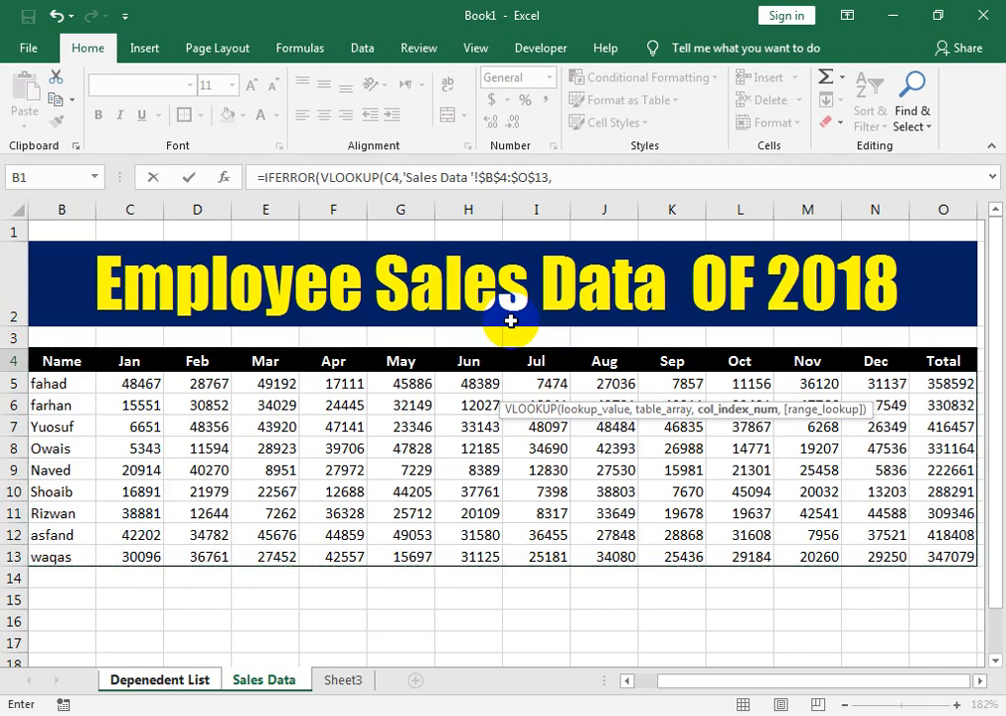
# Nest MATCH as the column index, with the Depenedent List Total header D$3 as its row-locked lookup value.
pyautogui.write('MA')
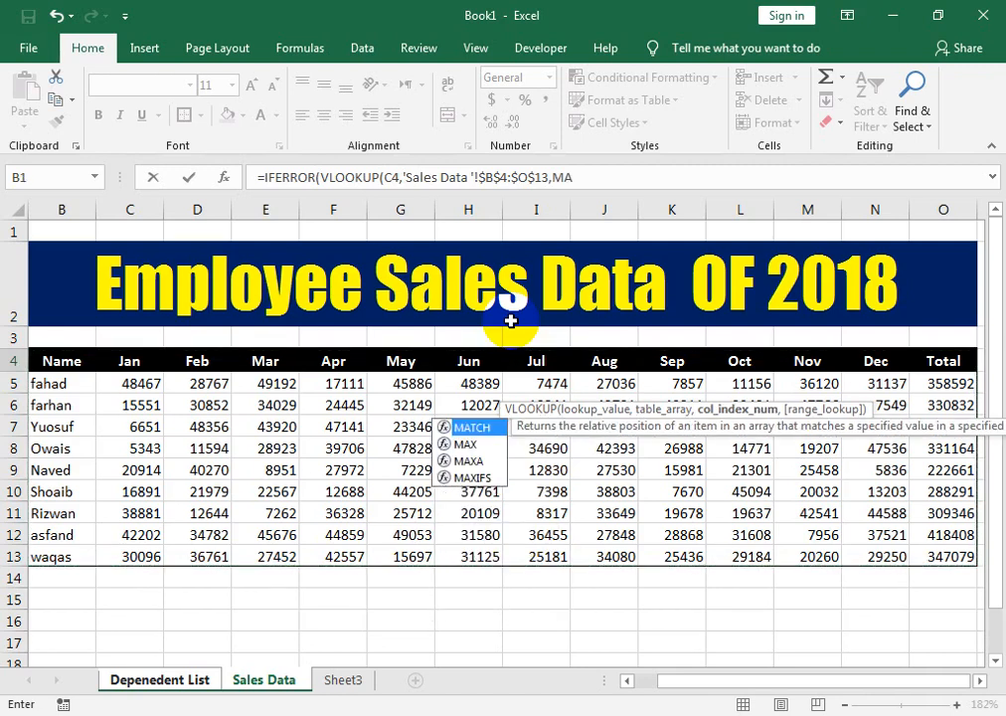
pyautogui.press('Tab')
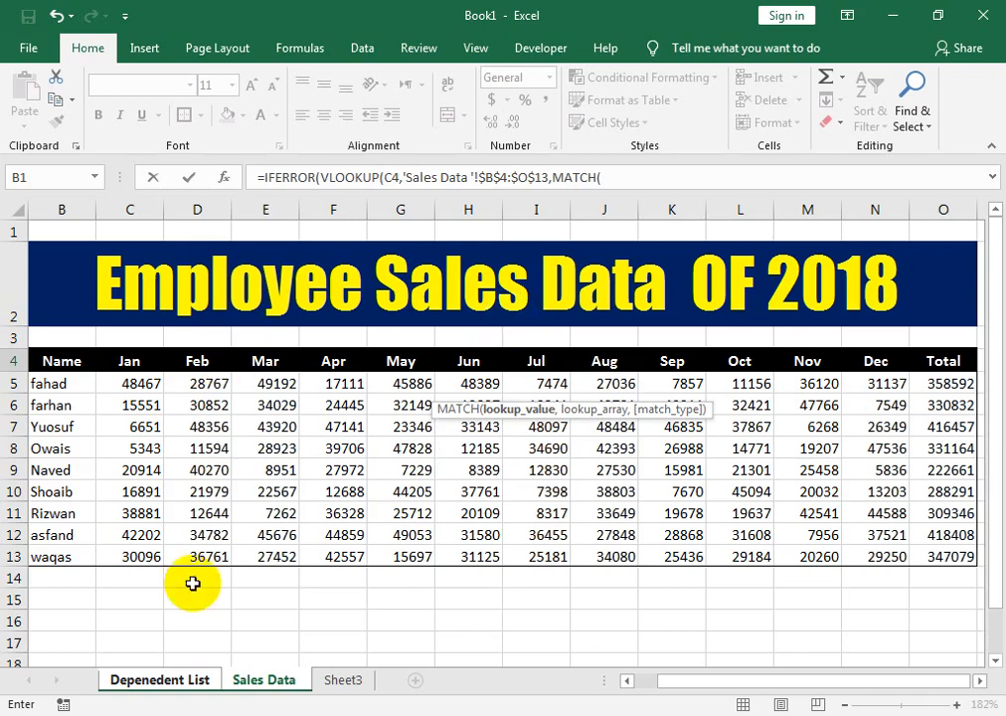
pyautogui.click(174, 682)
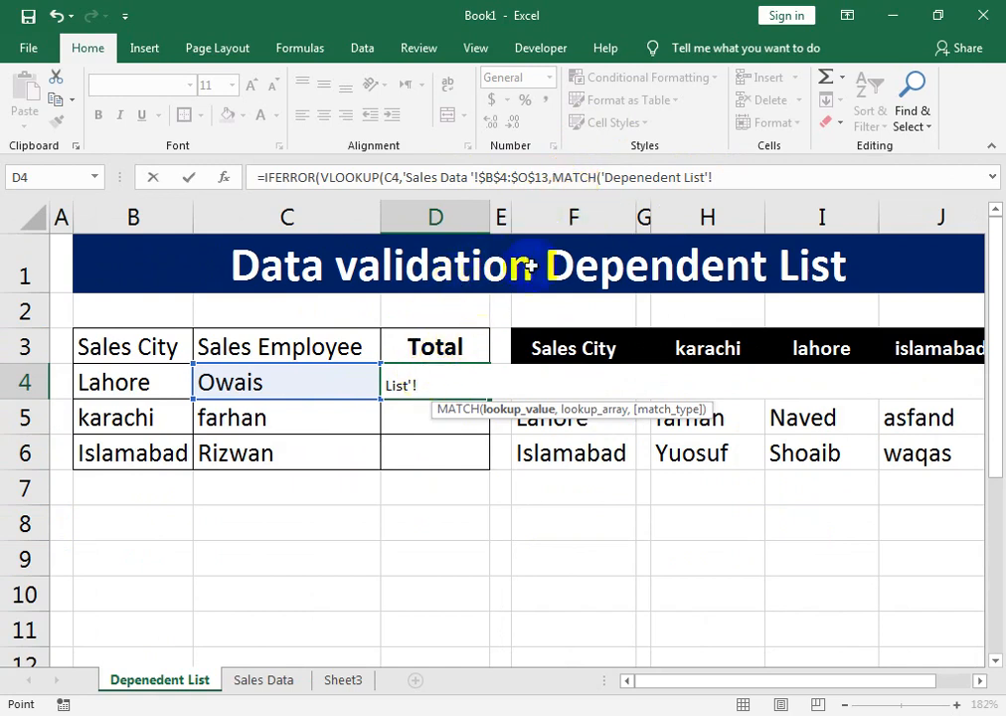
pyautogui.click(438, 346)
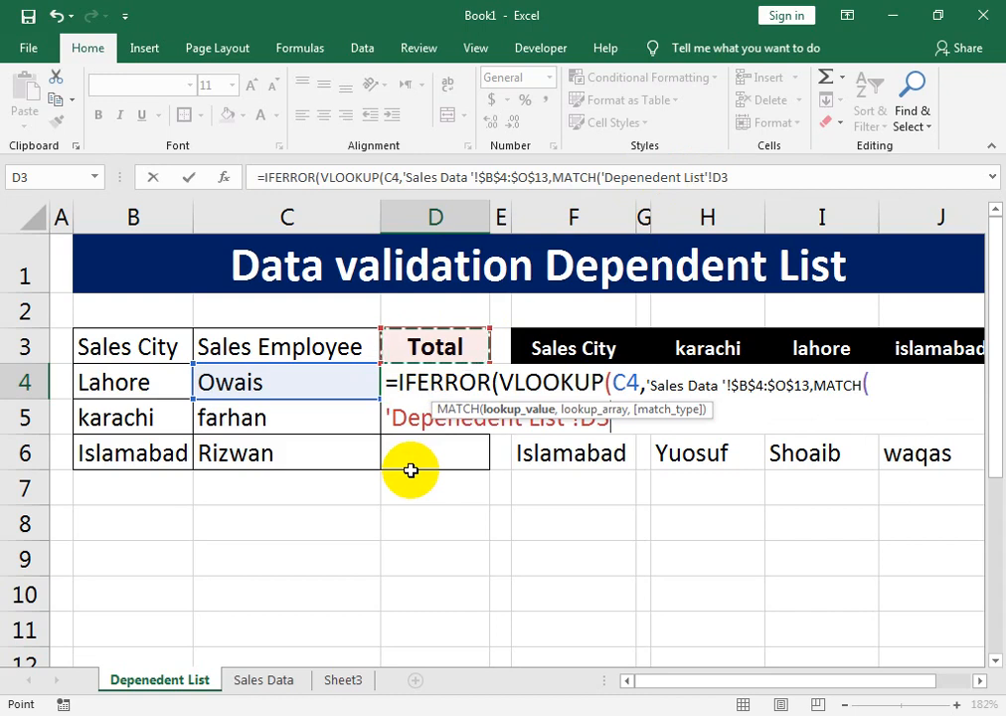
pyautogui.press('F4')
pyautogui.press('F4')
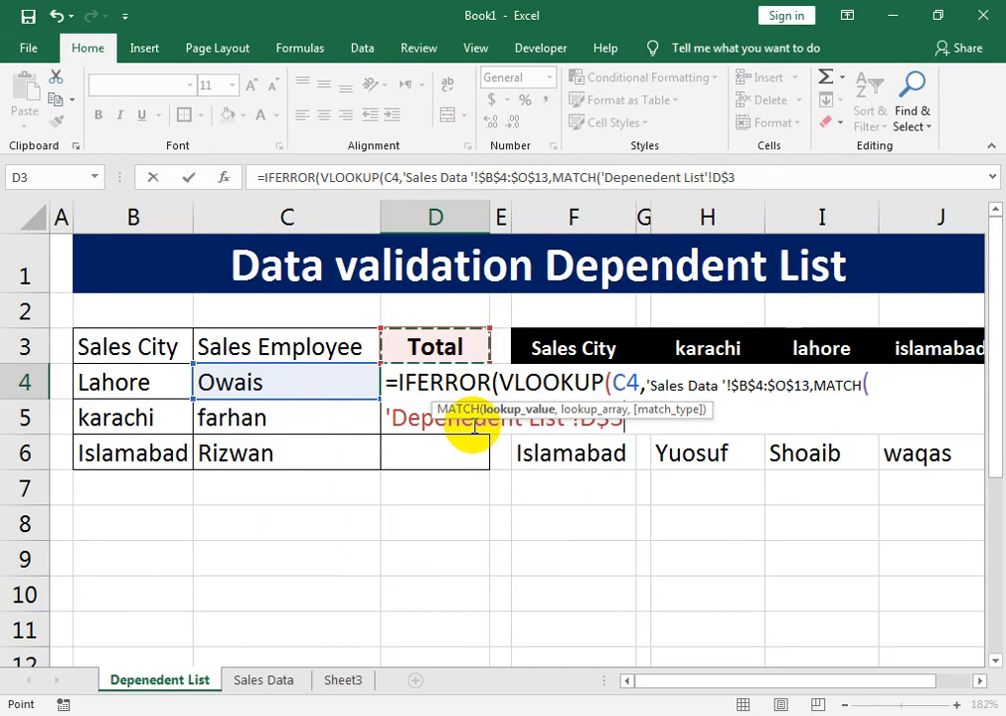
pyautogui.write(',')
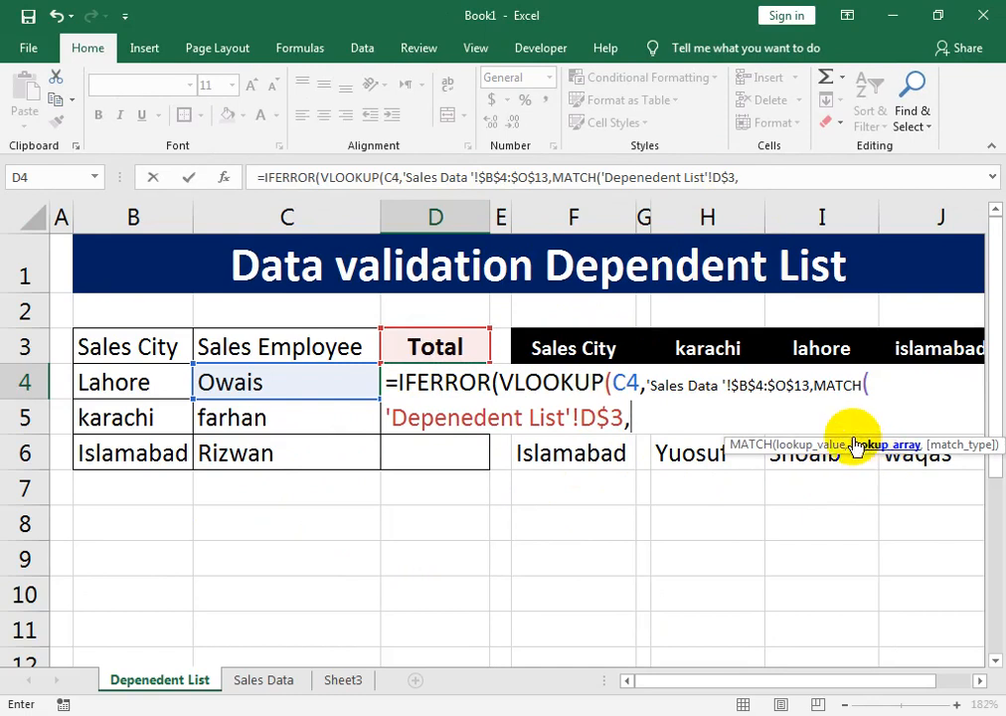
pyautogui.moveTo(847, 440); pyautogui.dragTo(498, 525)
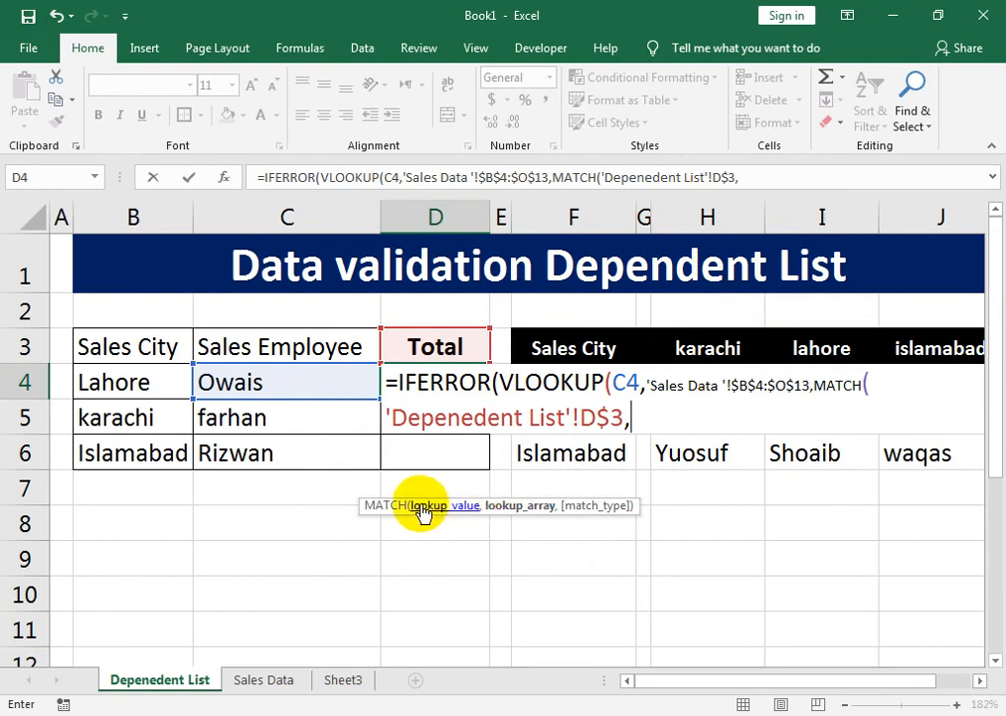
# Set MATCH's lookup array to the Sales Data headers $B$4:$O$4 with match type 0, and close VLOOKUP with FALSE for exact match.
pyautogui.click(237, 684)
pyautogui.moveTo(32, 359); pyautogui.dragTo(912, 356)
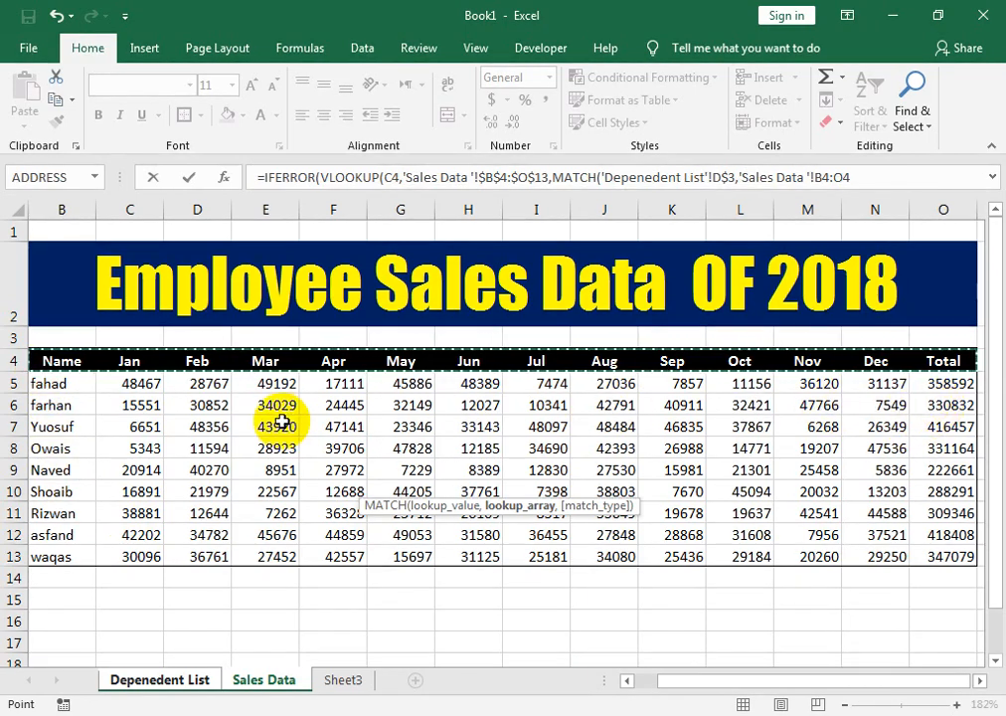
pyautogui.press('F4')
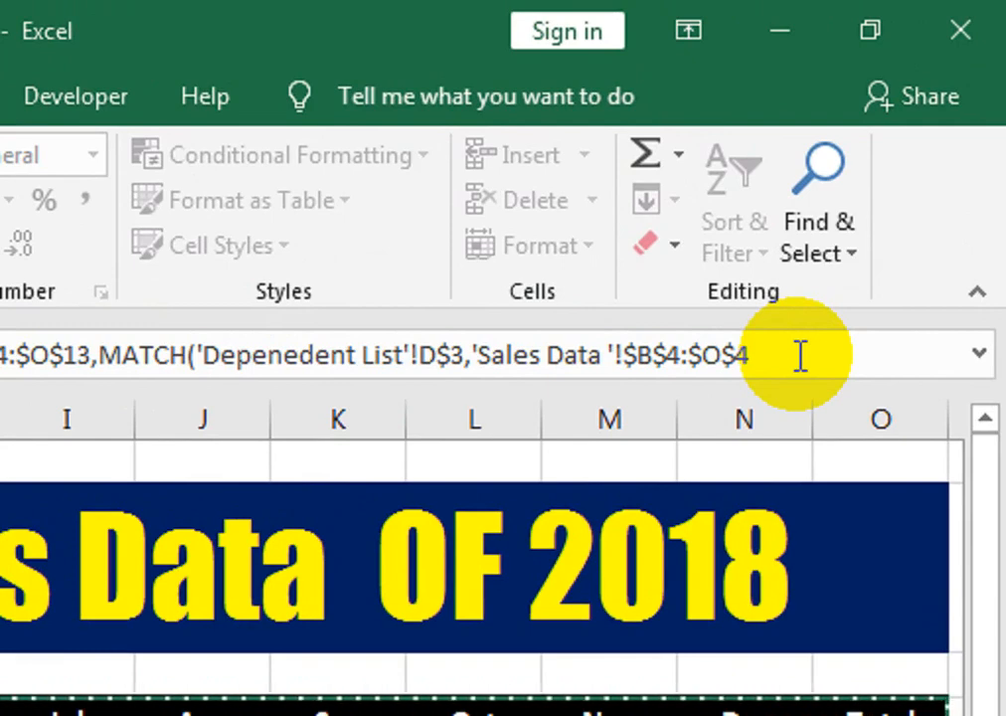
pyautogui.write(',')
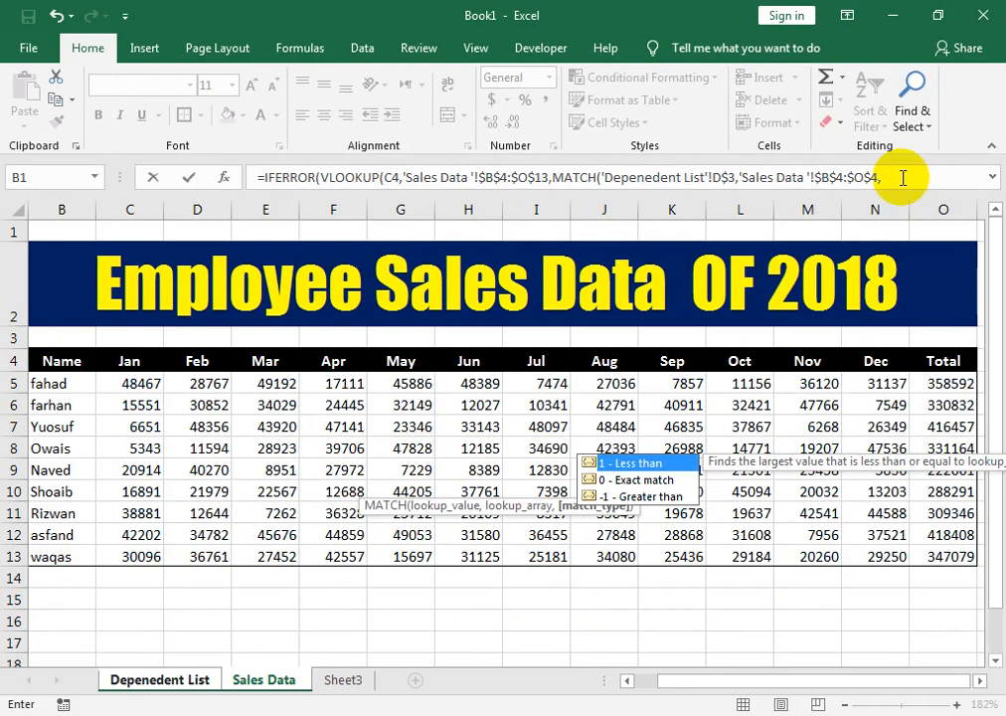
pyautogui.click(623, 481)
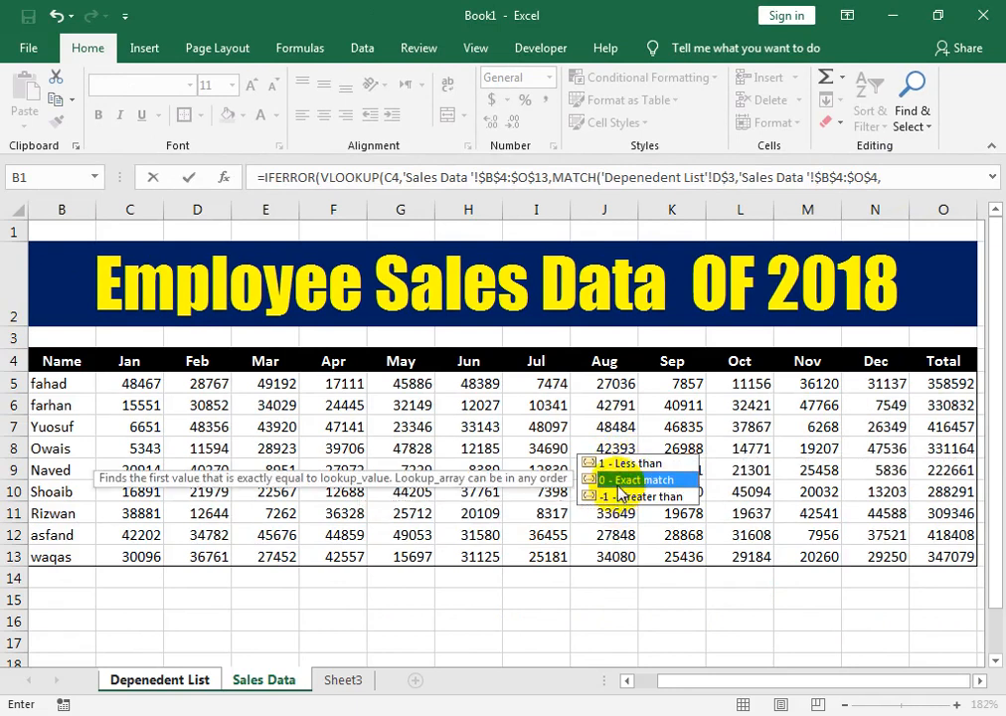
pyautogui.doubleClick(615, 482)
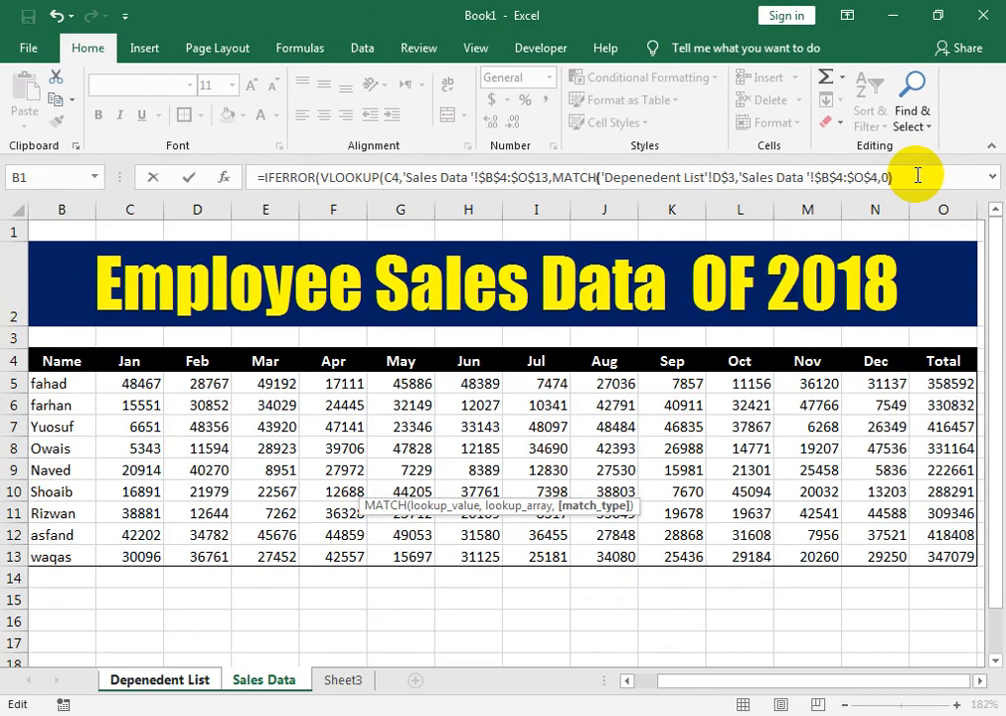
pyautogui.press('Right')
pyautogui.write(',')
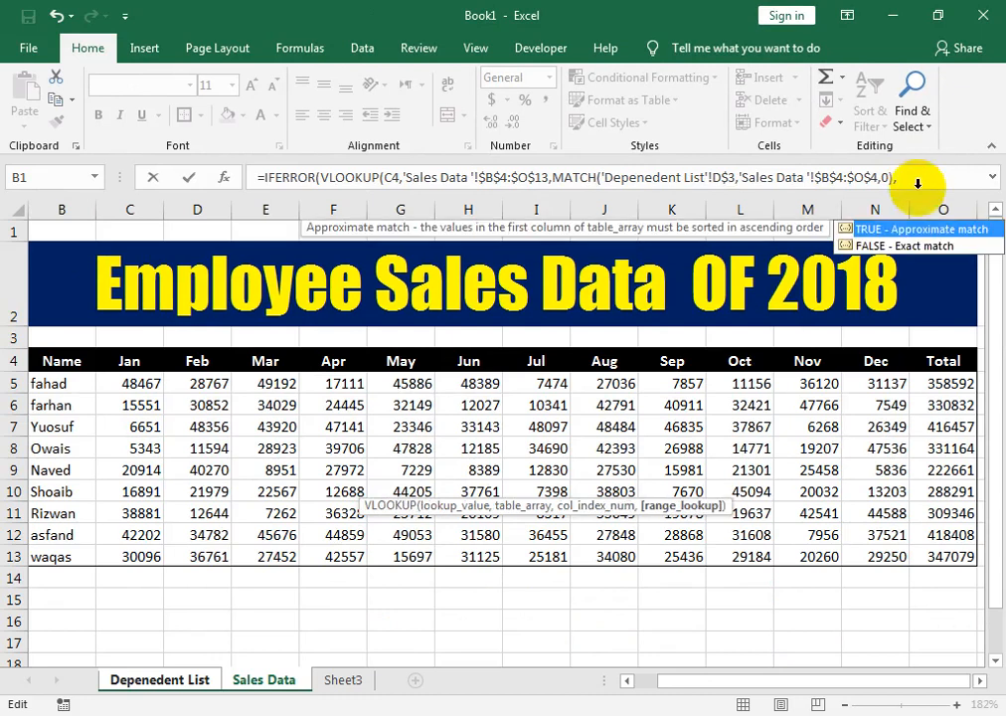
pyautogui.click(925, 254)
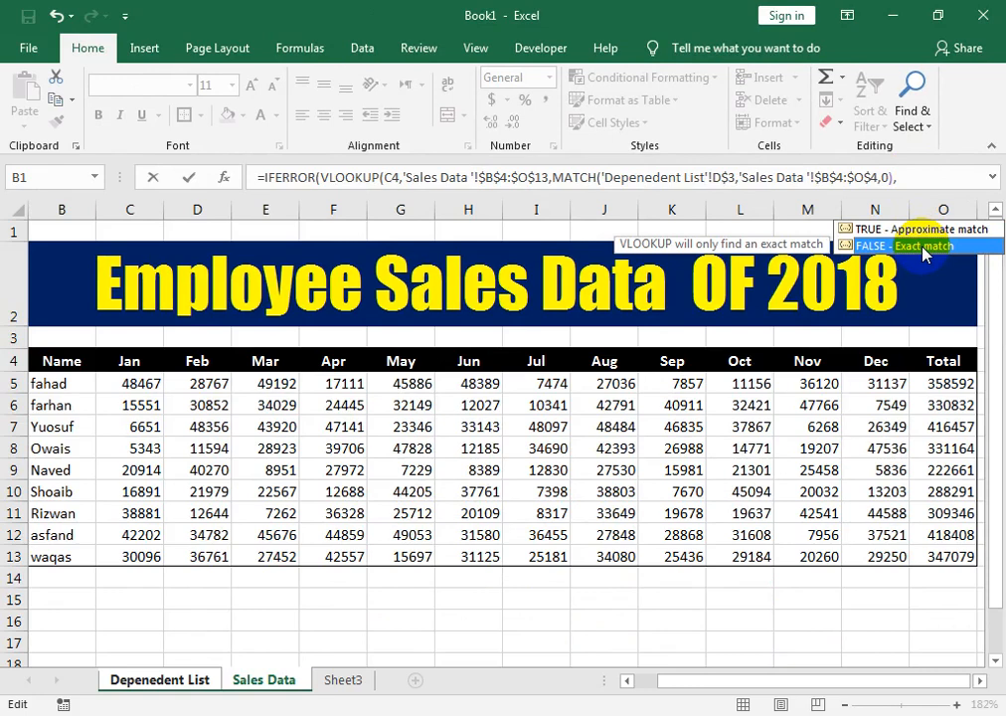
pyautogui.doubleClick(924, 249)
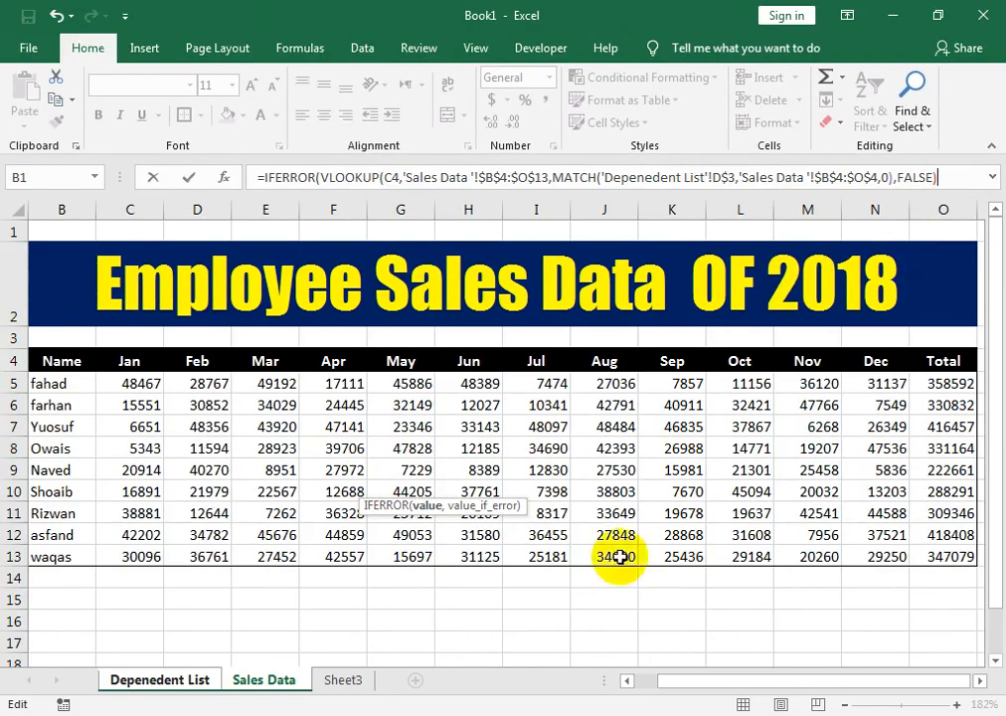
# Complete the IFERROR with "" as the error value, enter the formula, and compare D4's total with the Sales Data sheet.
pyautogui.moveTo(509, 505); pyautogui.dragTo(946, 198)
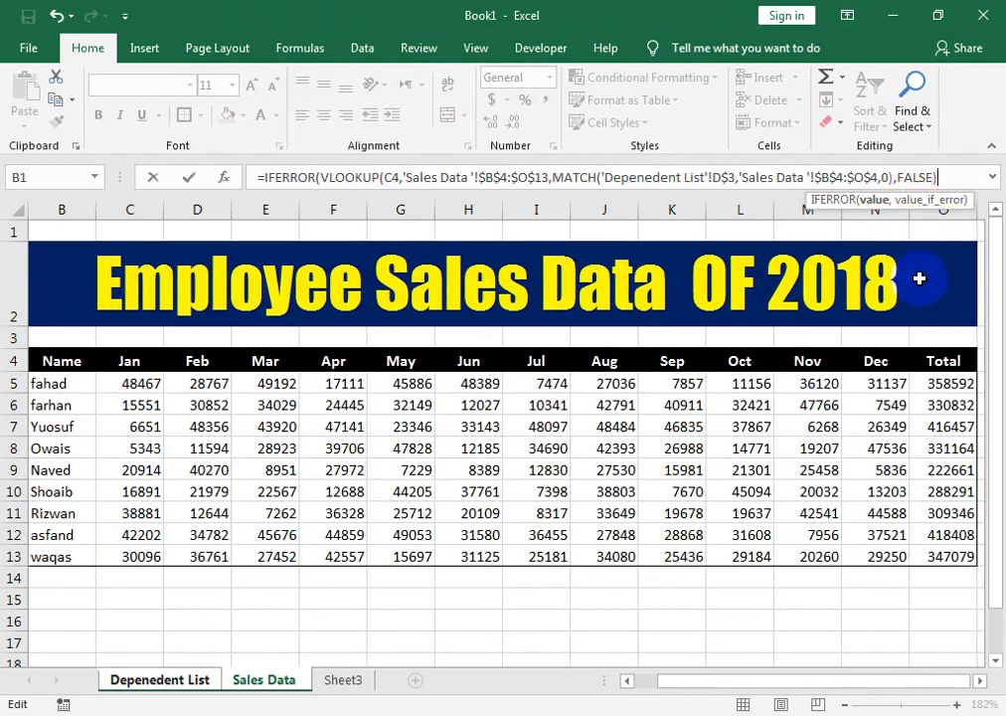
pyautogui.hotkey('ctrl', 'f')
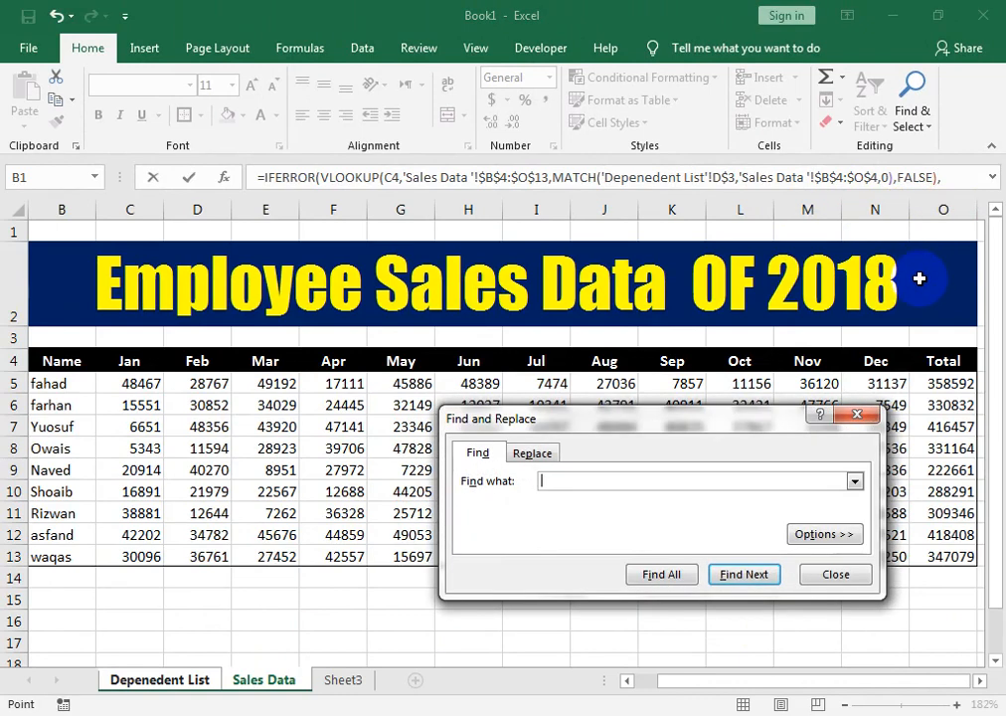
pyautogui.click(861, 573)
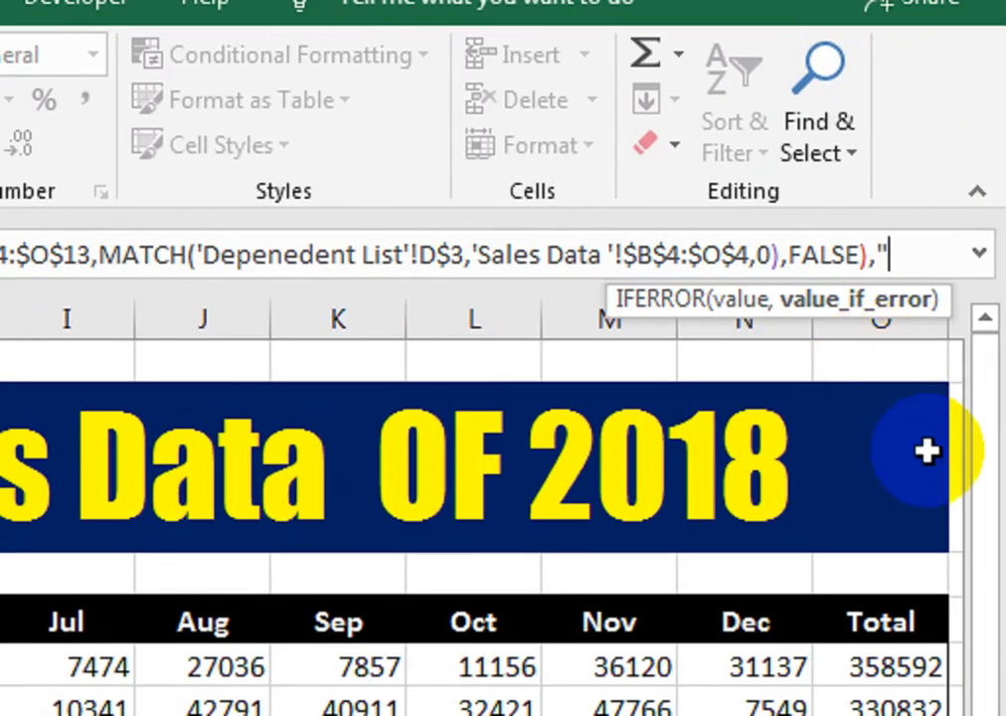
pyautogui.write(')')
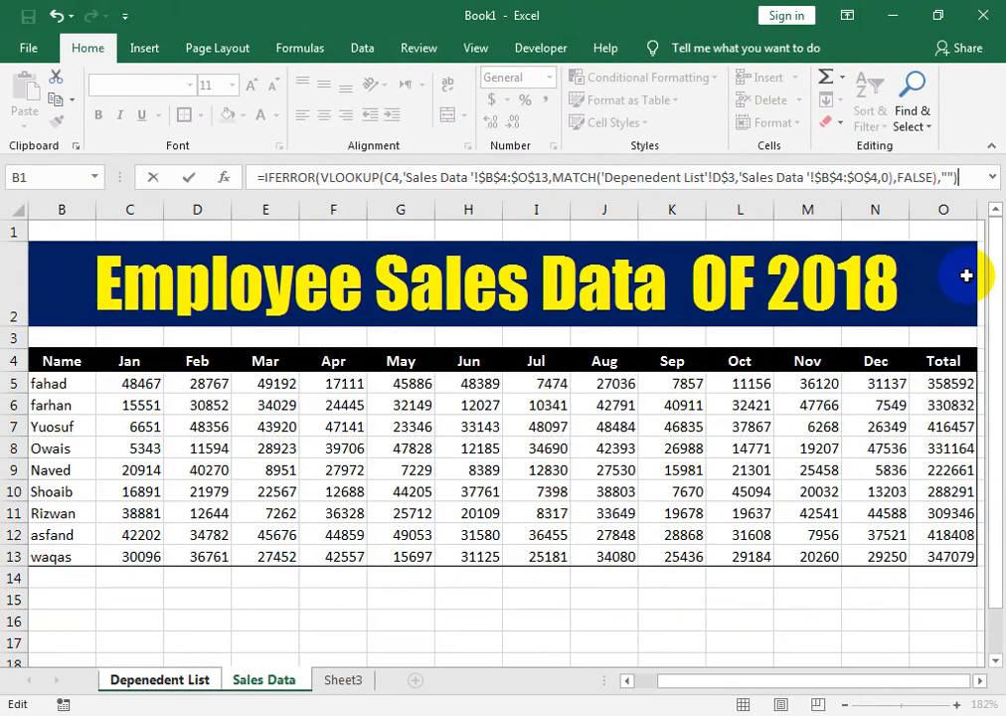
pyautogui.press('Return')
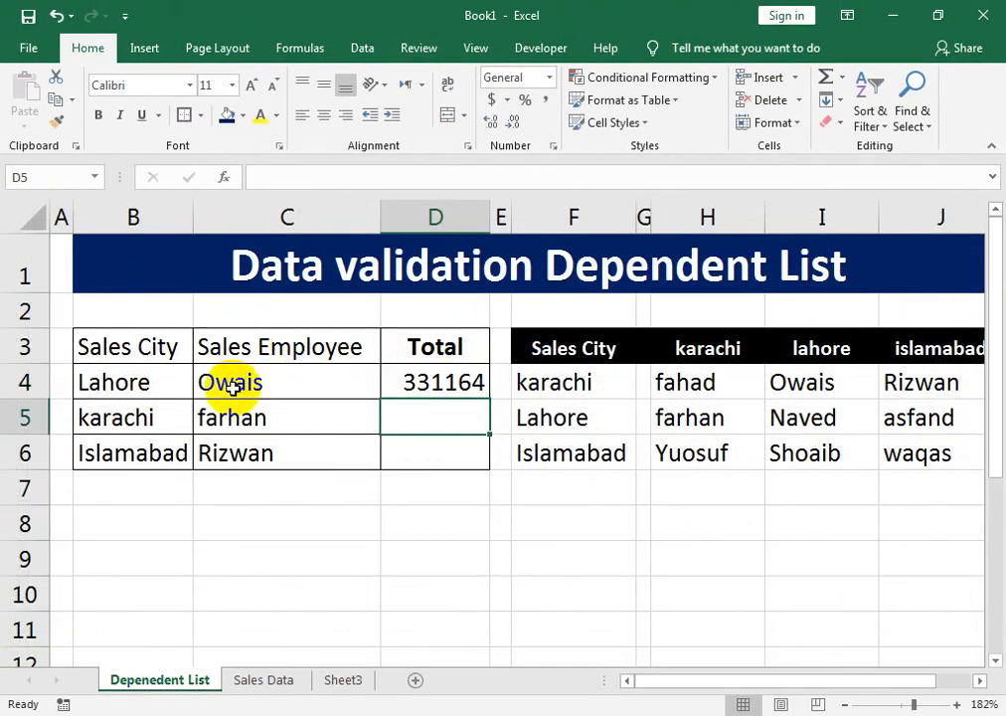
pyautogui.click(261, 682)
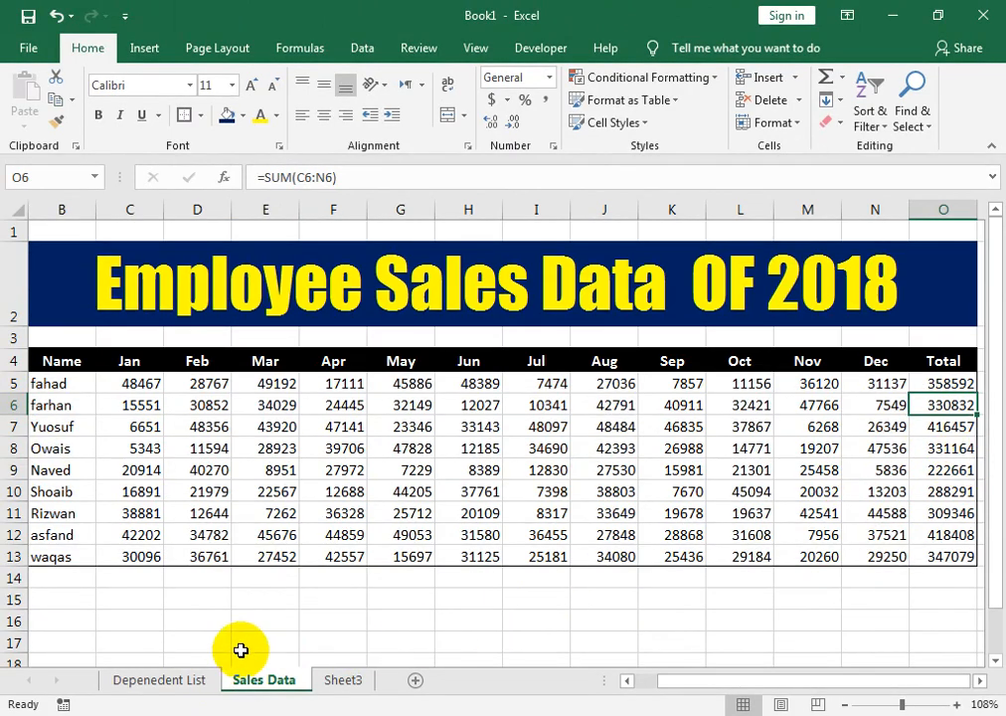
pyautogui.click(194, 684)
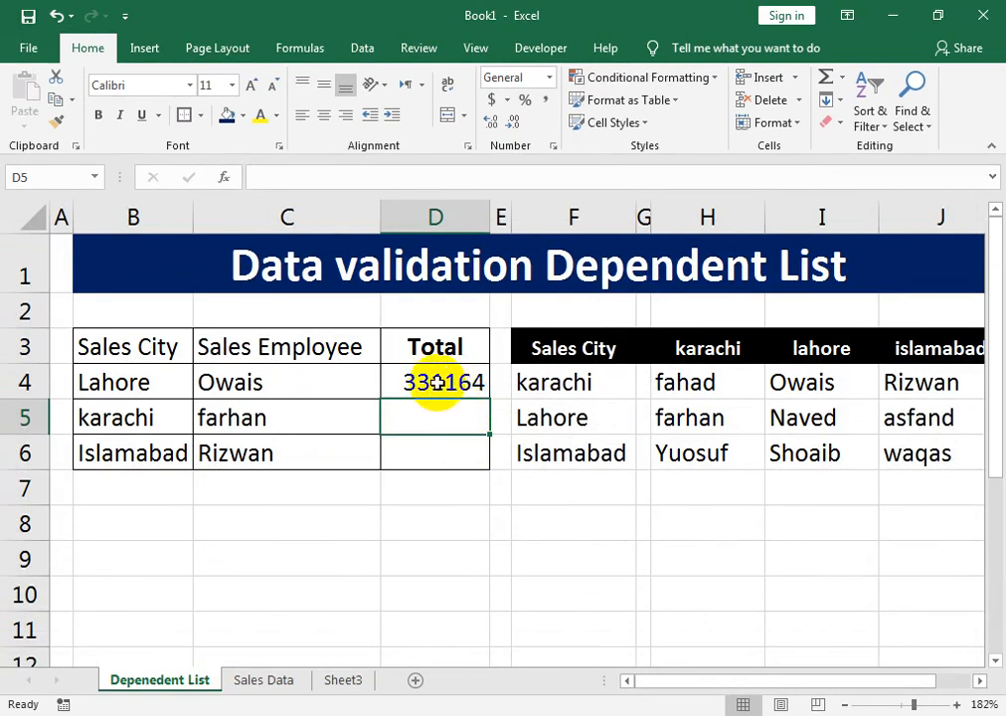
# Fill the Total formula from D4 down to D6 and compare farhan's total in D5 with the Sales Data sheet.
pyautogui.click(437, 384)
pyautogui.moveTo(489, 401); pyautogui.dragTo(494, 471)
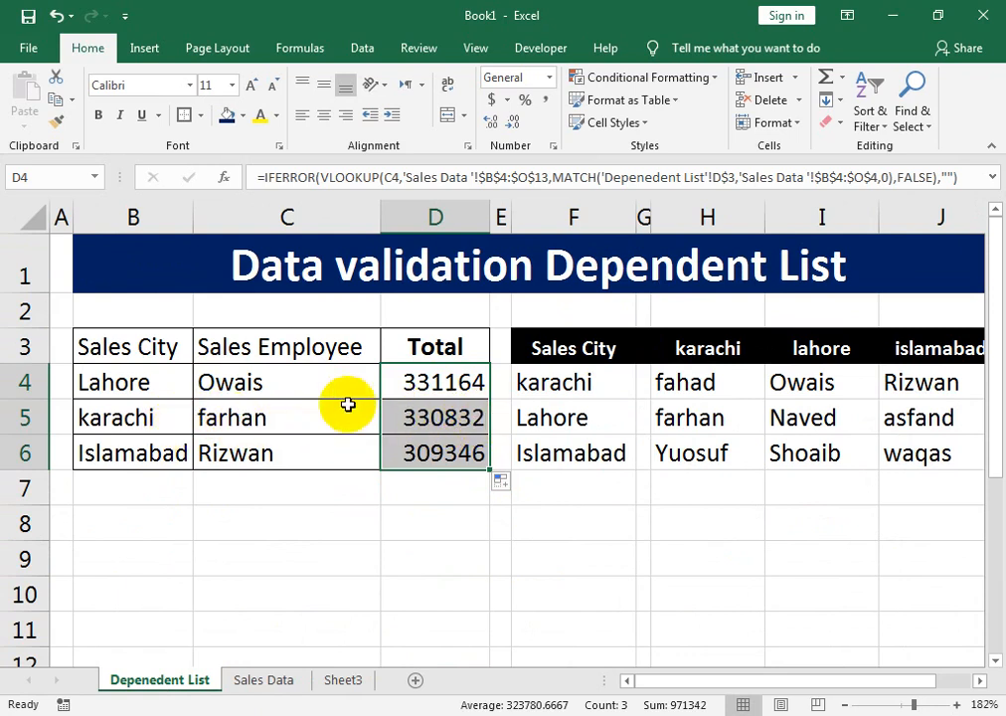
pyautogui.click(404, 418)
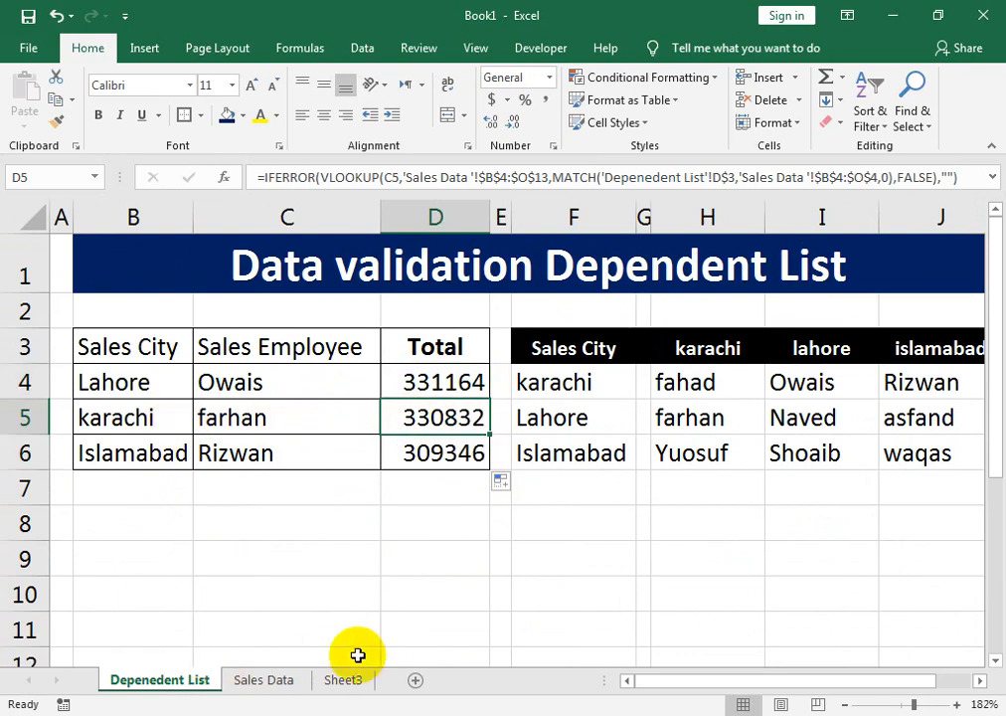
pyautogui.click(283, 679)
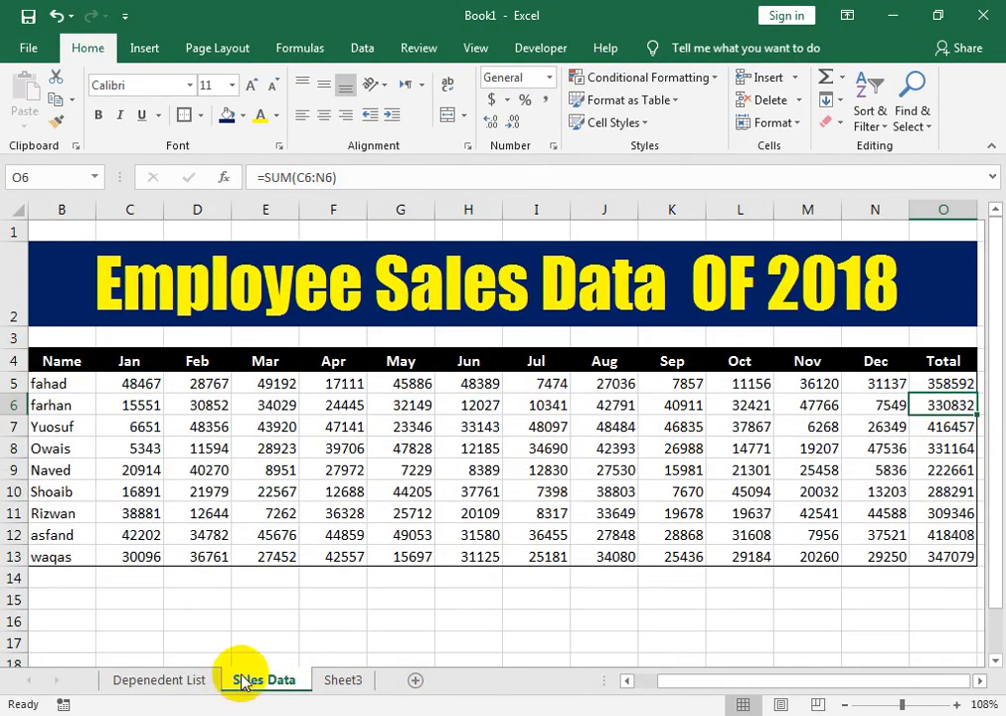
pyautogui.click(198, 679)
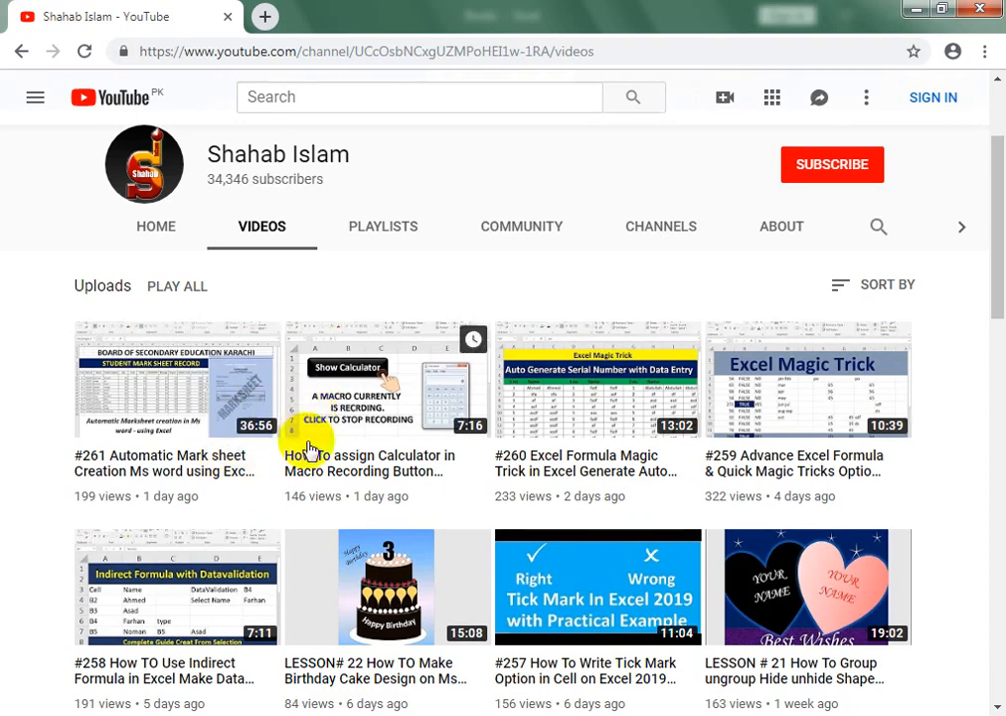
# On the YouTube channel page in the browser, view the created playlists and return to the uploaded videos.
pyautogui.click(376, 234)
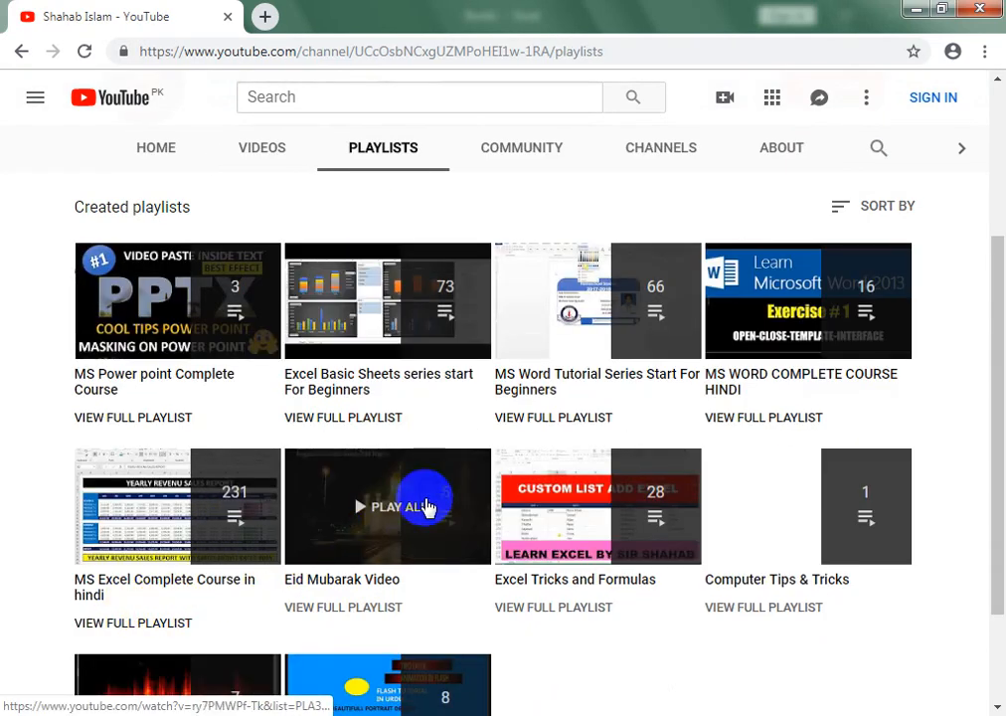
pyautogui.click(265, 159)
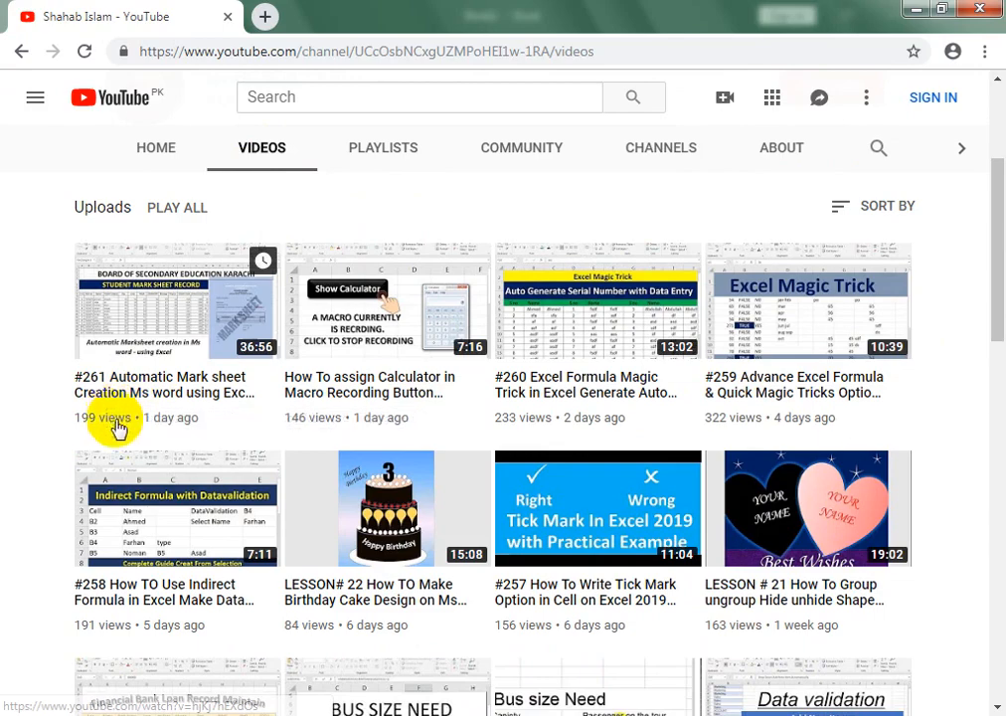
pyautogui.moveTo(1000, 333); pyautogui.dragTo(995, 269)
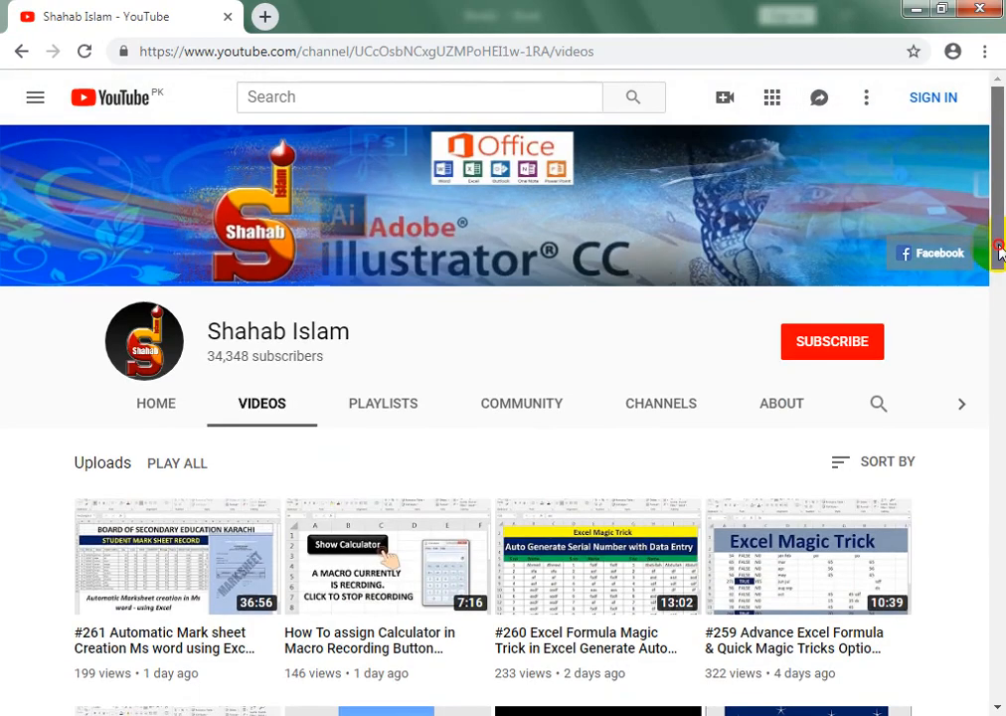